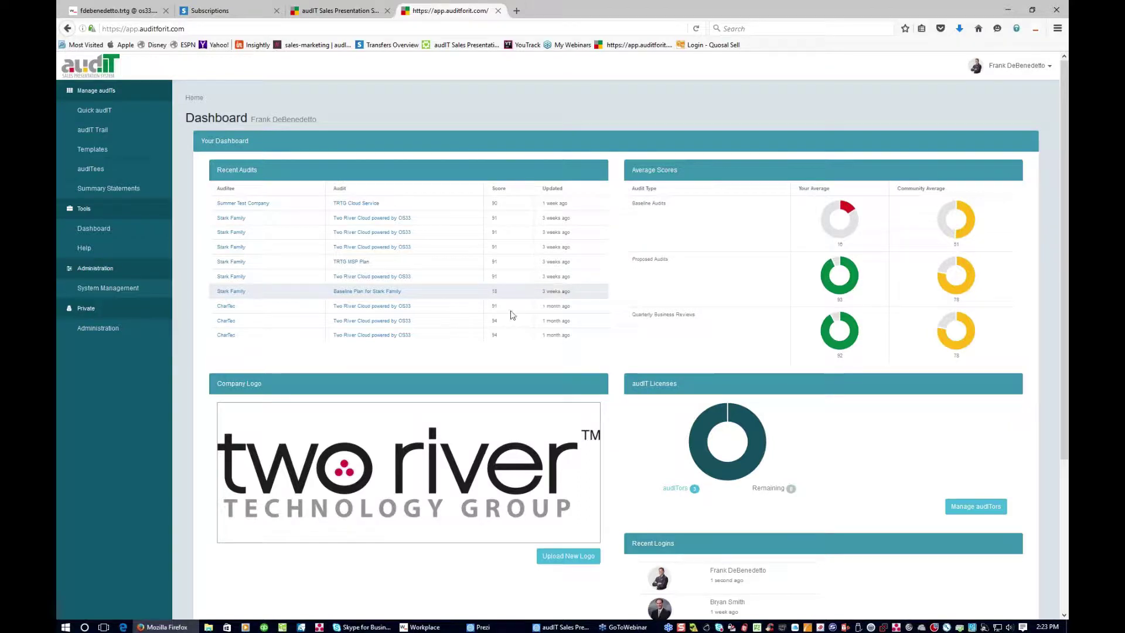
Step: Check the company logo upload requirements in System Management and return to the setup overview
click(143, 291)
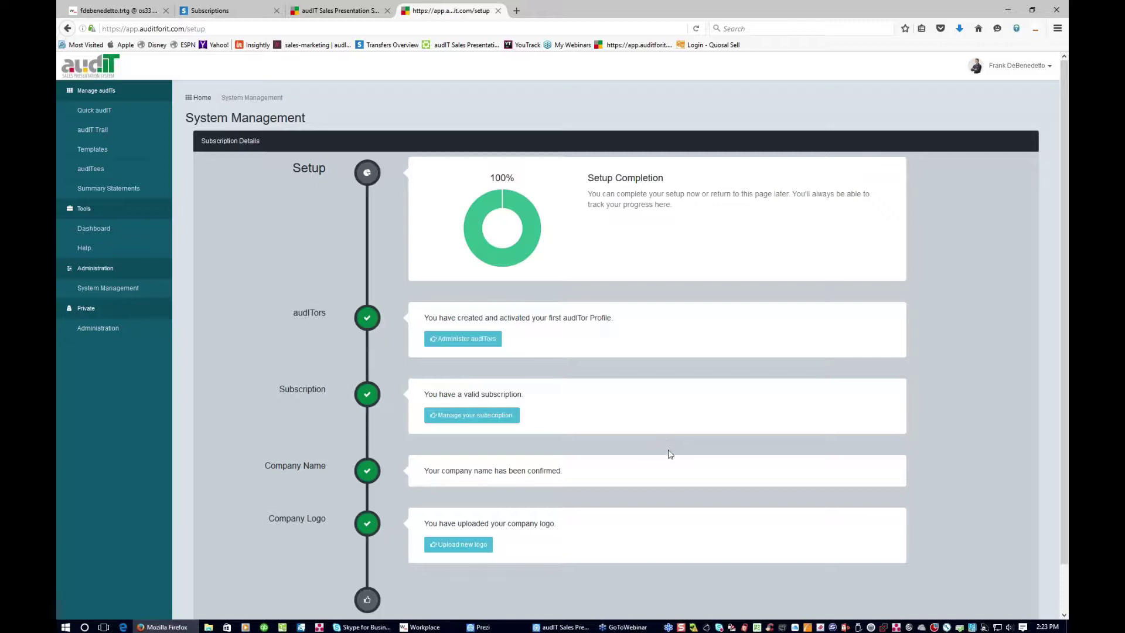
click(463, 546)
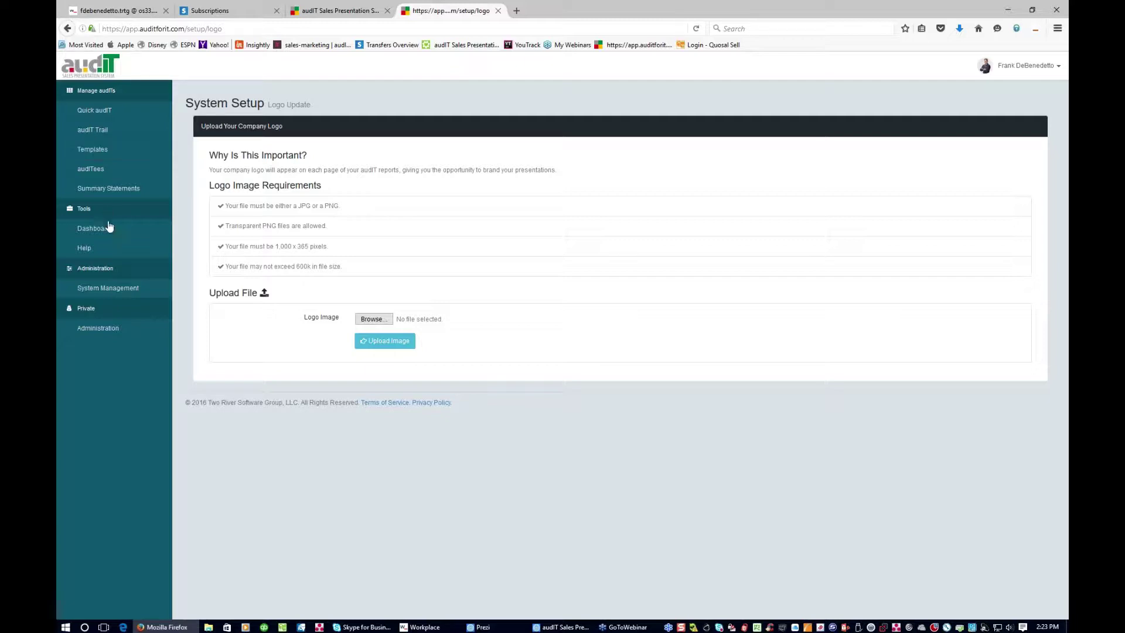
click(108, 288)
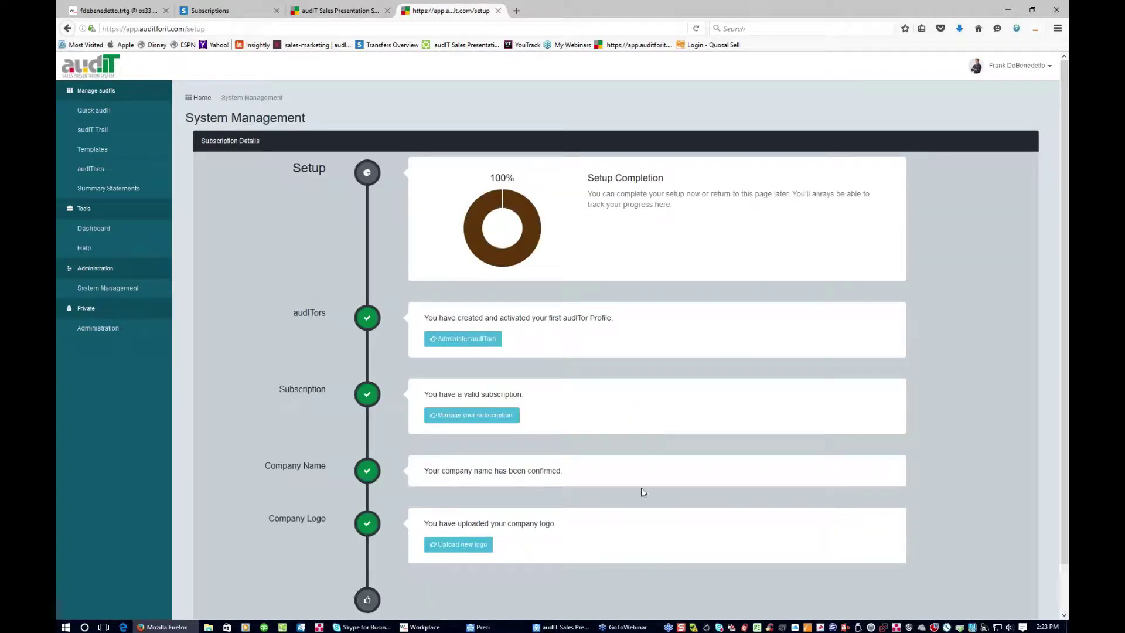
Step: Review the company name entry in the setup overview and the organization's list of audITor accounts
drag(586, 475, 426, 473)
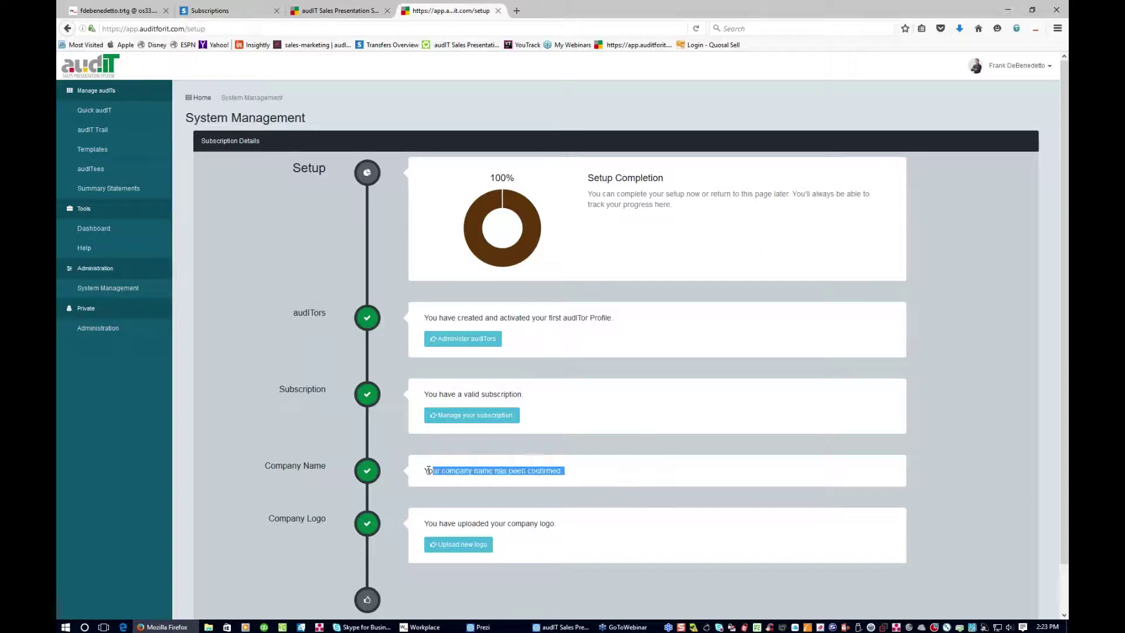
click(596, 473)
scroll(596, 473, down, 2)
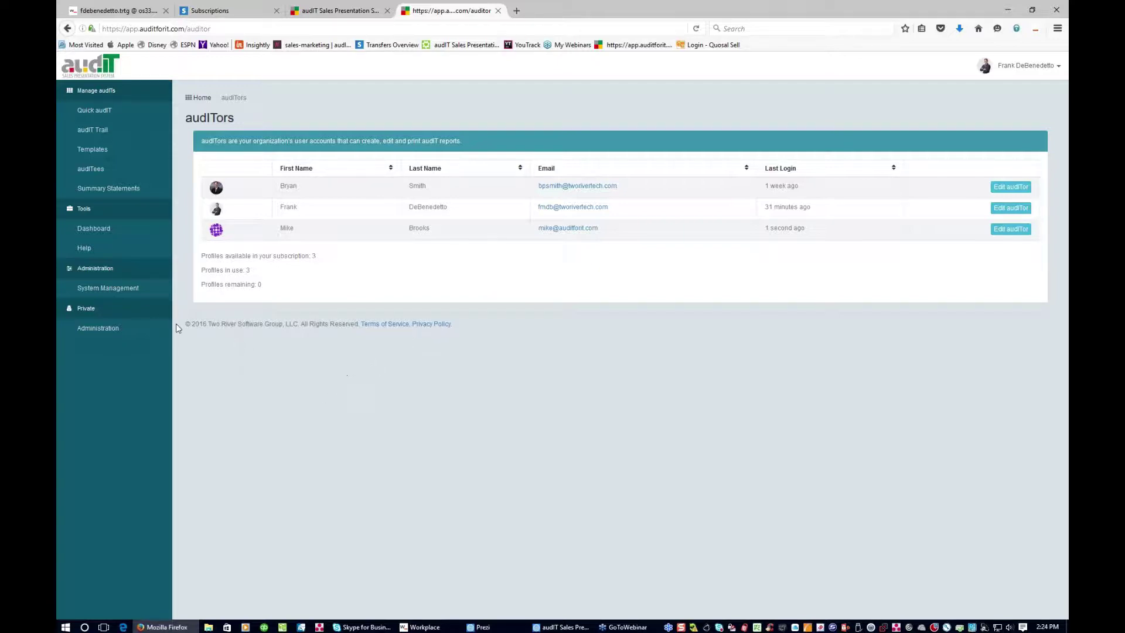
click(128, 291)
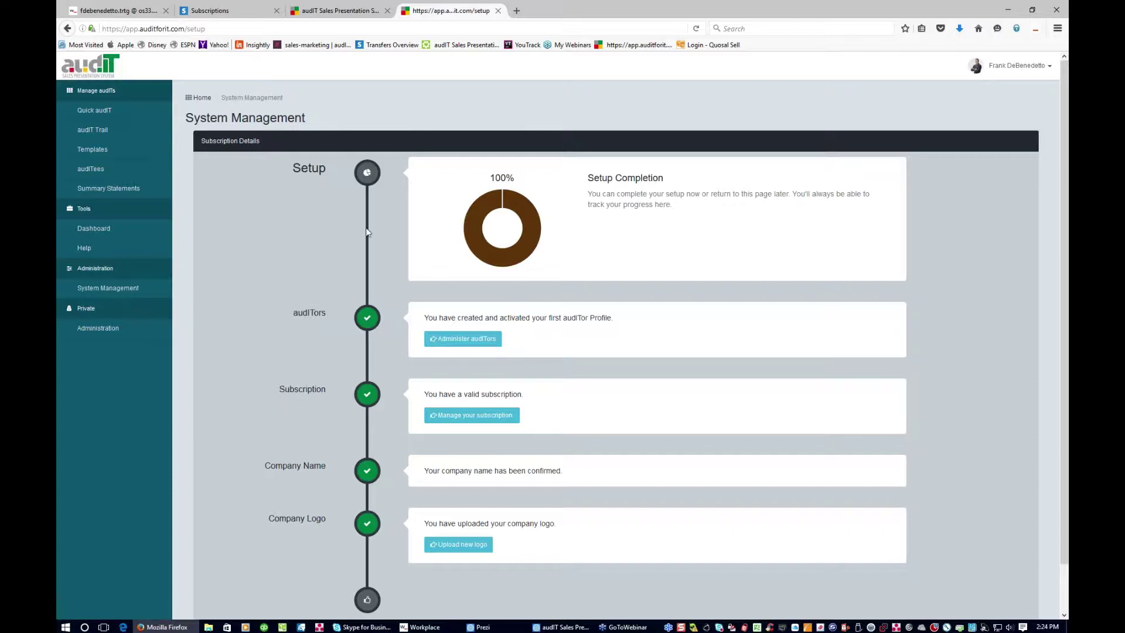
Step: View the template lists and the options available for the Cloud Services with Telecom starter template
click(107, 157)
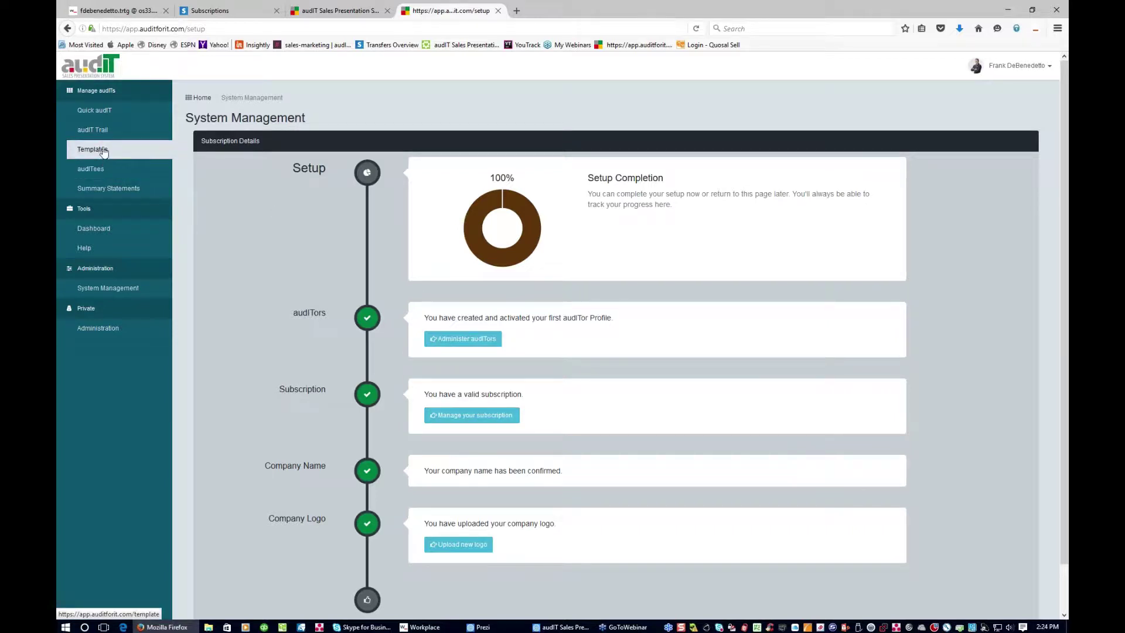
click(104, 158)
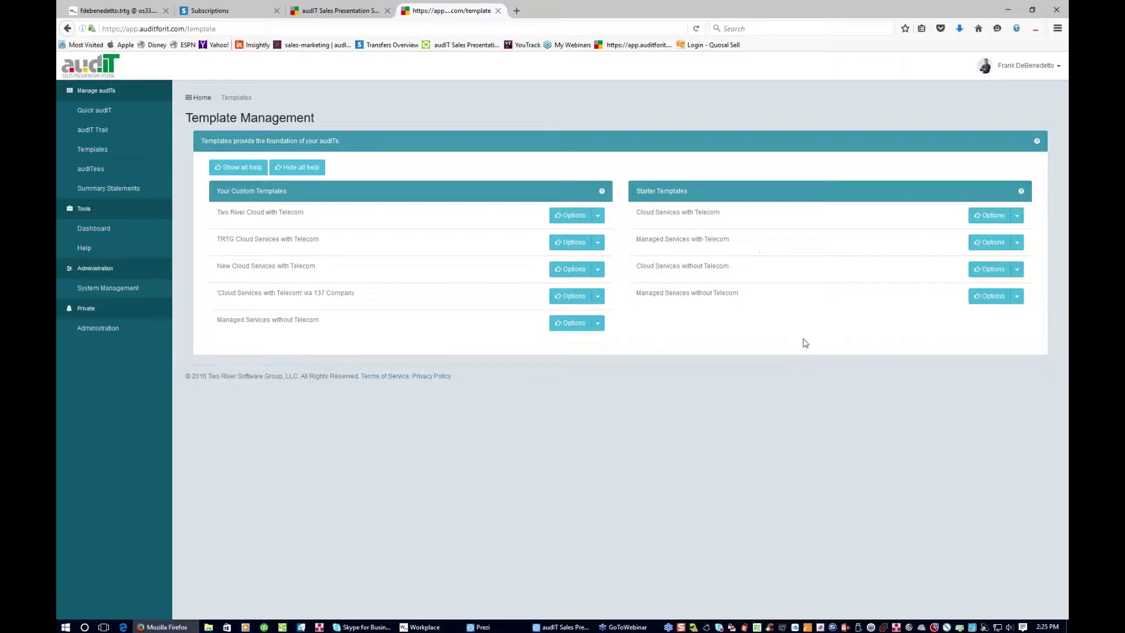
click(1016, 216)
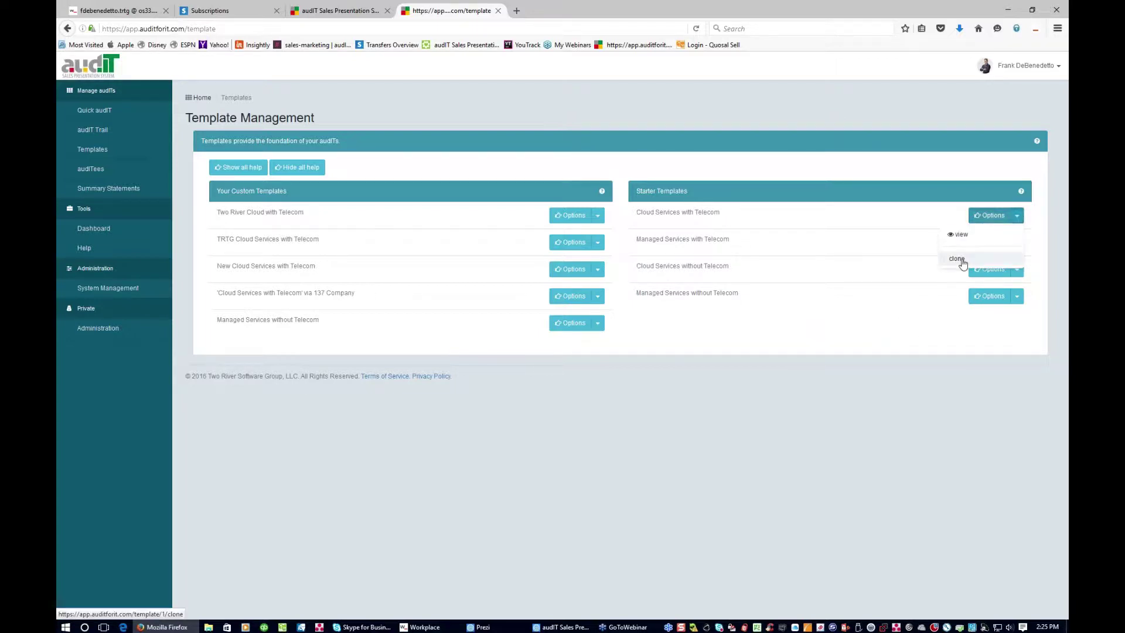
click(349, 351)
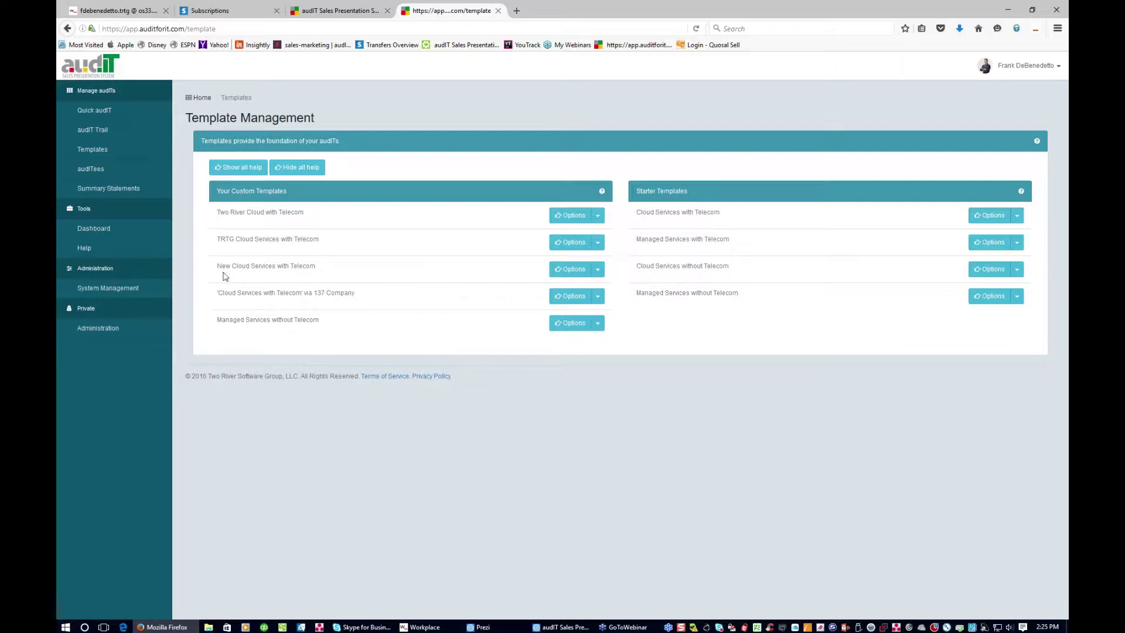
Step: Open the custom template TRTG Cloud Services with Telecom and examine the items in its four category grids
click(598, 243)
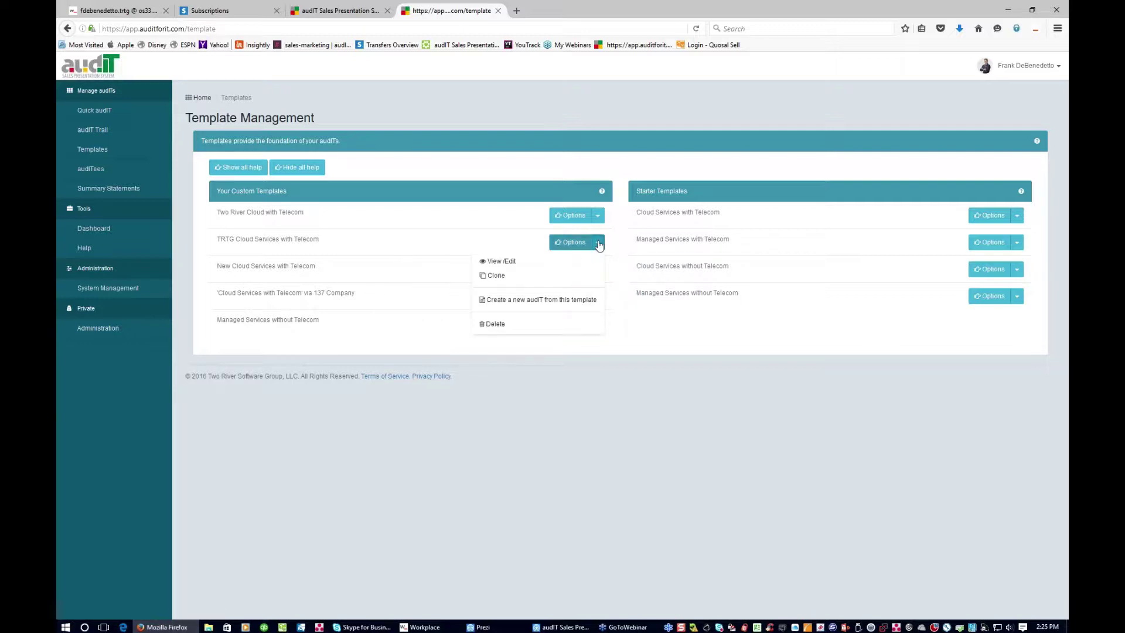
click(502, 261)
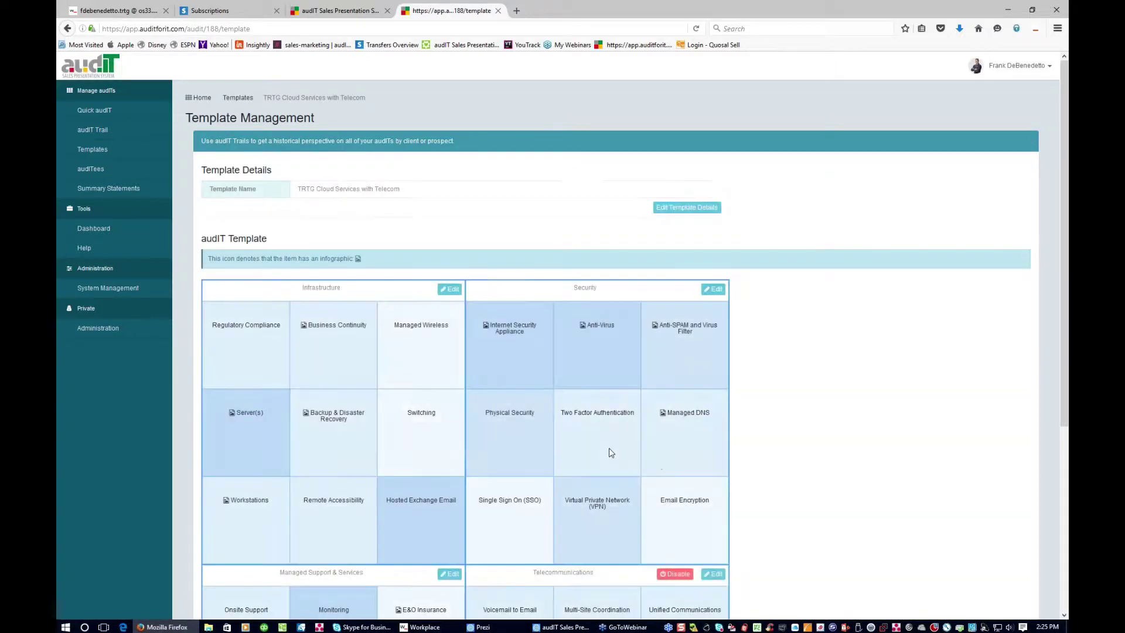
scroll(857, 457, down, 2)
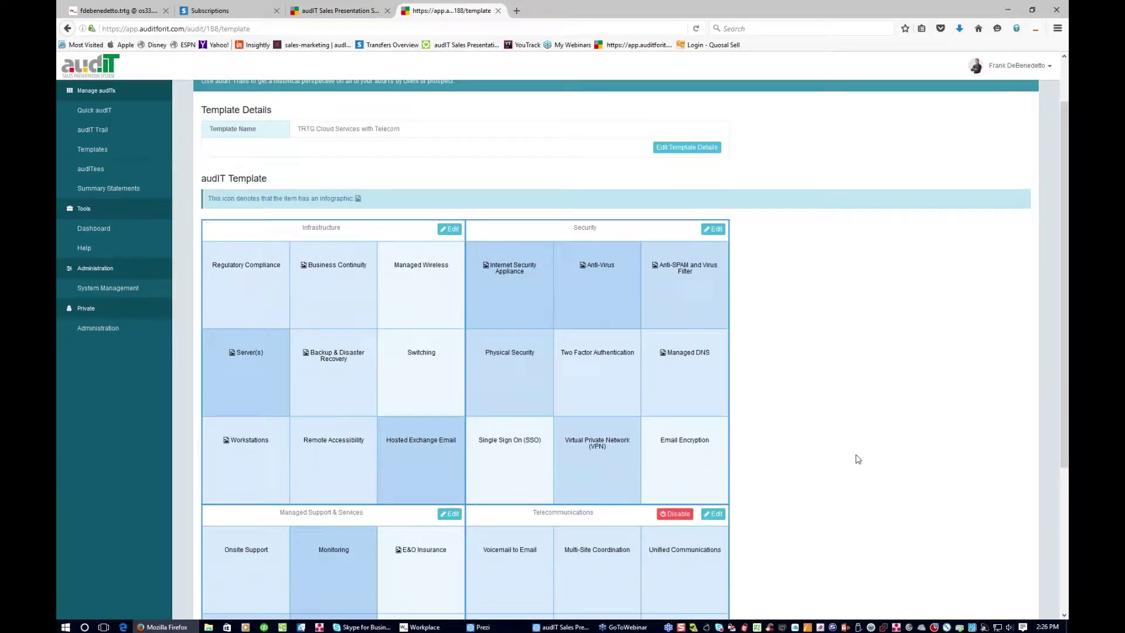
scroll(858, 459, down, 3)
scroll(857, 459, down, 2)
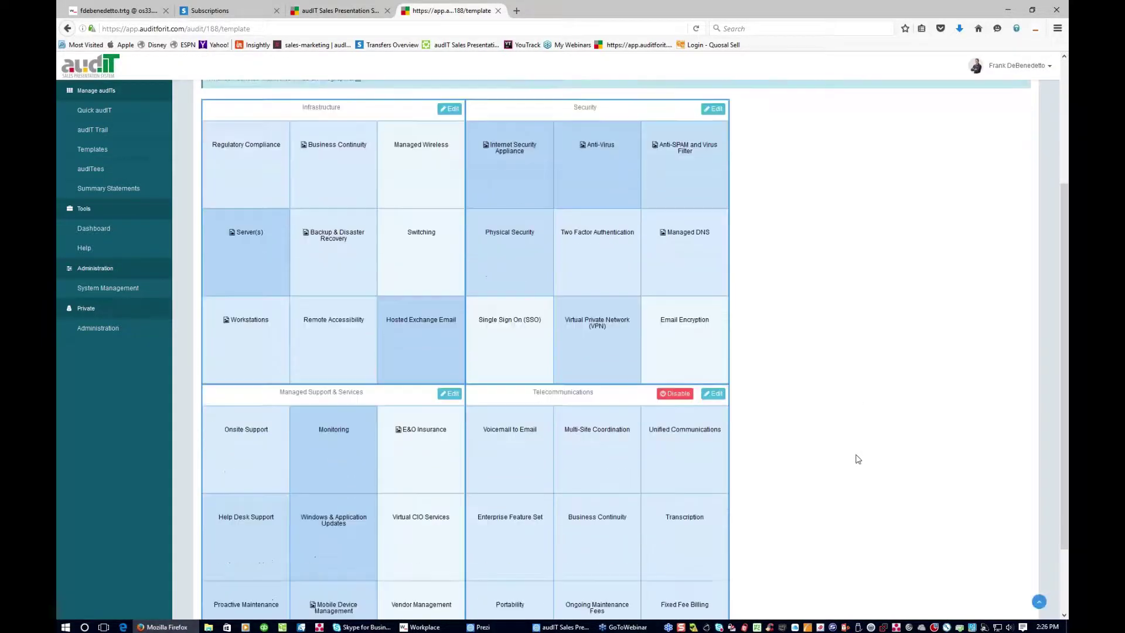
scroll(346, 229, up, 2)
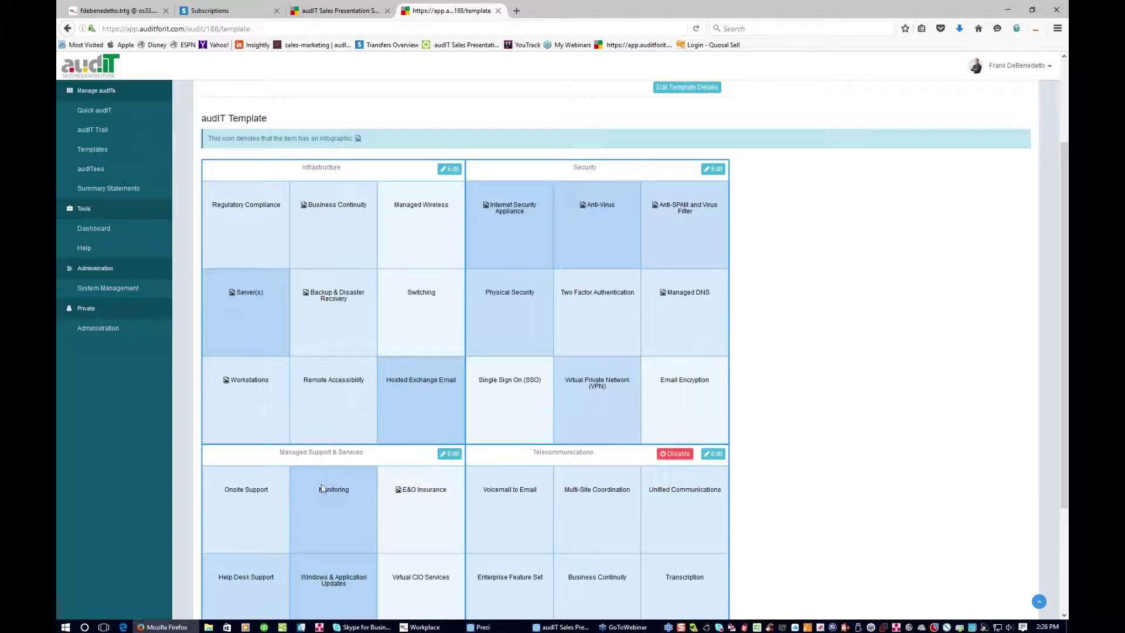
scroll(367, 434, down, 2)
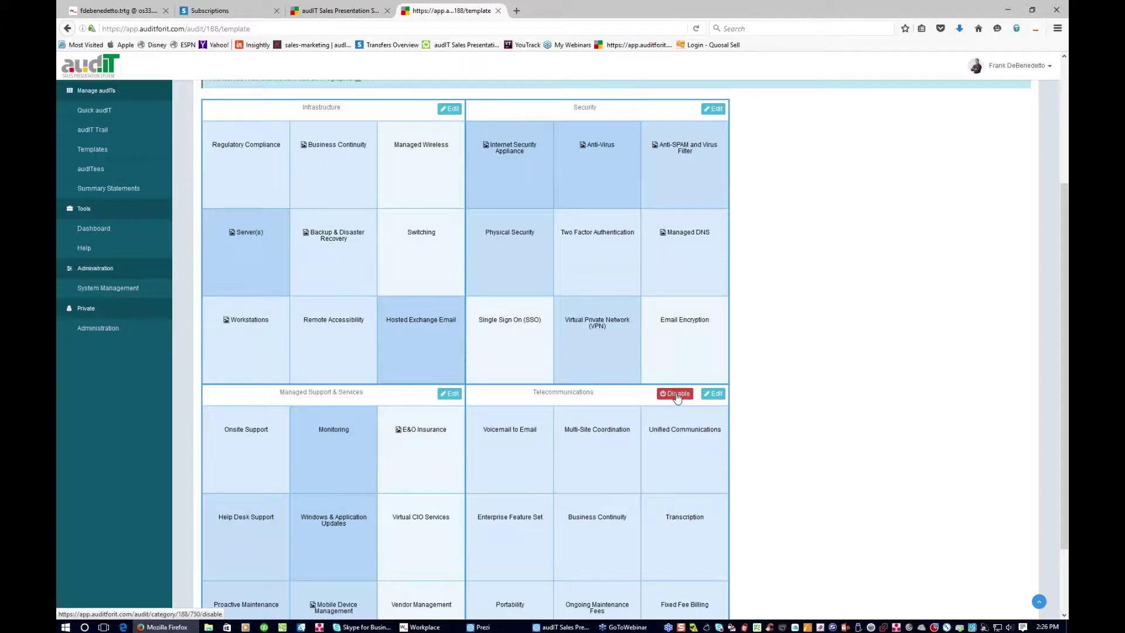
scroll(678, 398, up, 2)
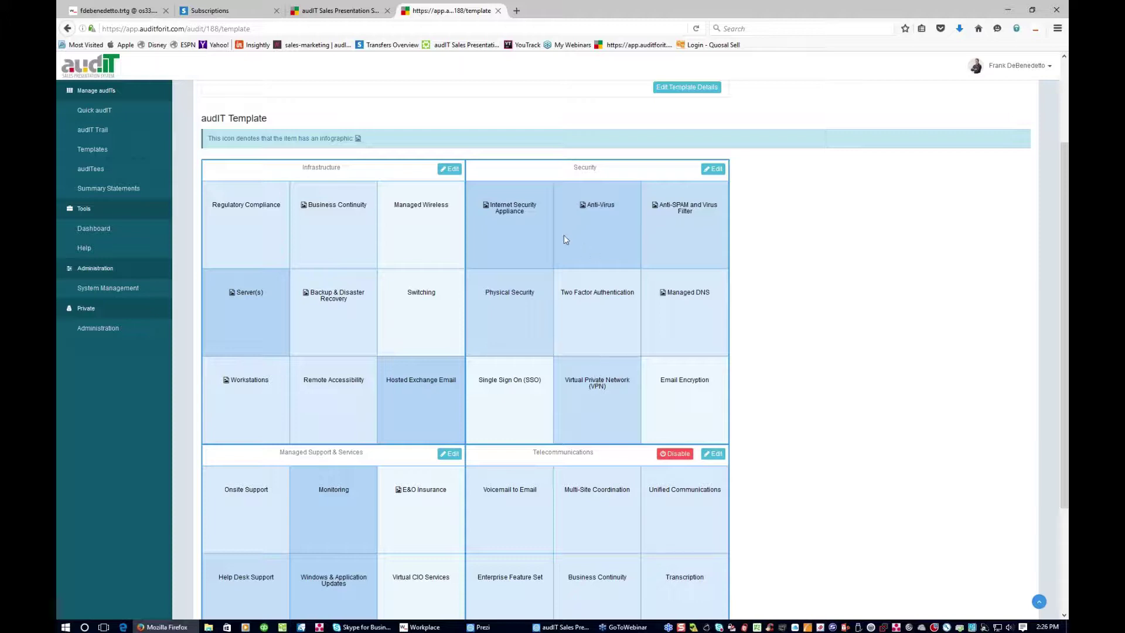
Step: In the template's Infrastructure category, move Server(s) to the first cell, remove Switching, and add Cabling as the first item of the second row
click(487, 197)
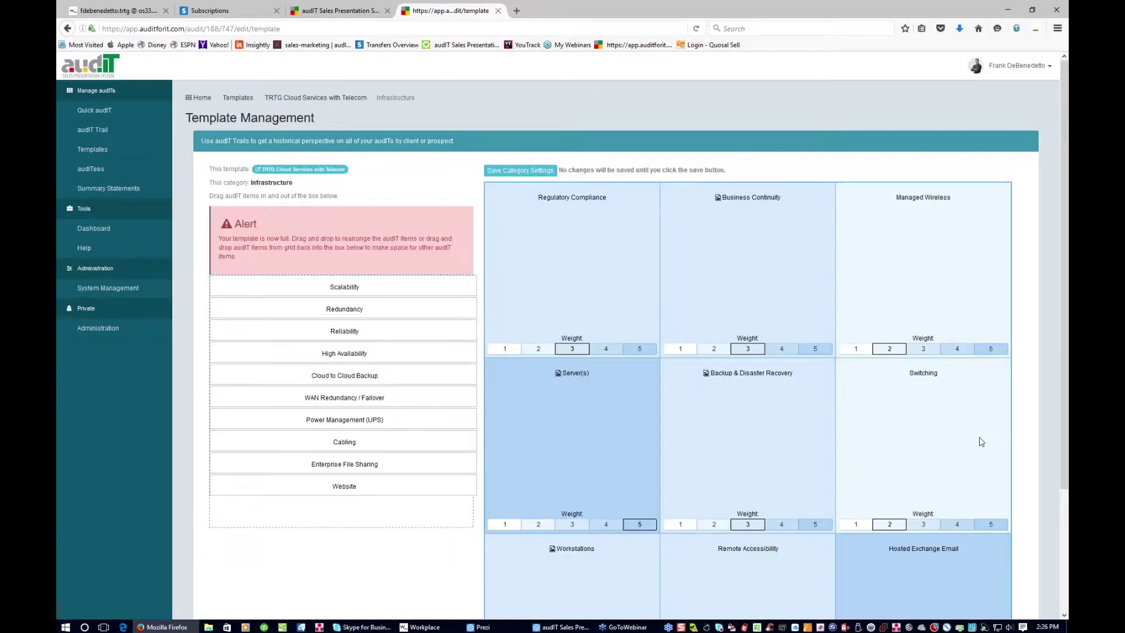
scroll(982, 441, down, 1)
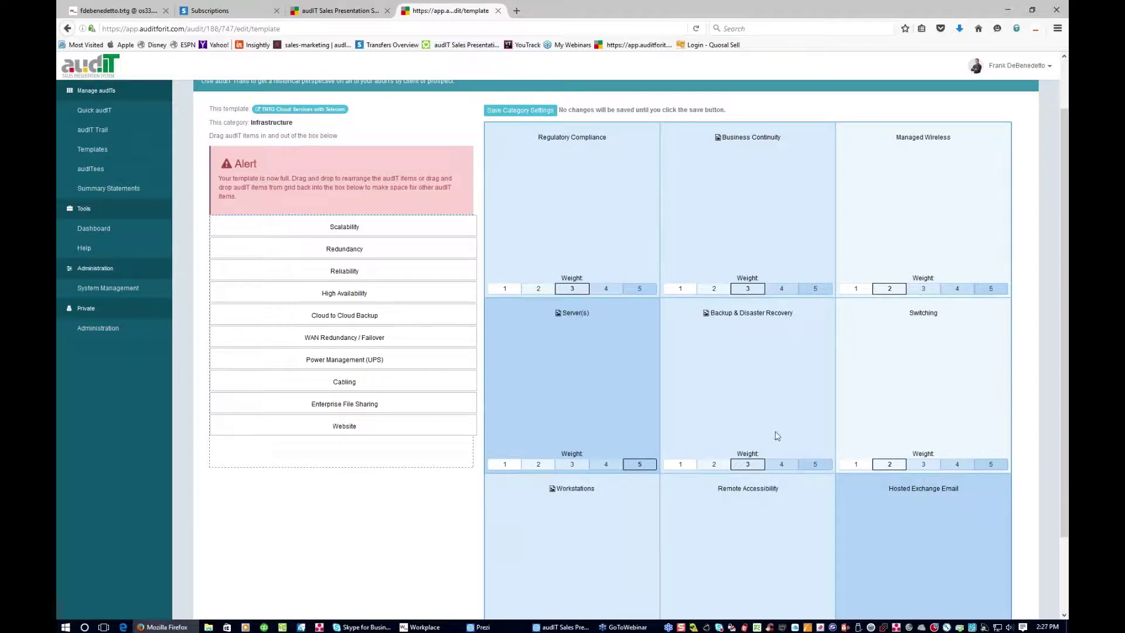
drag(561, 368, 560, 203)
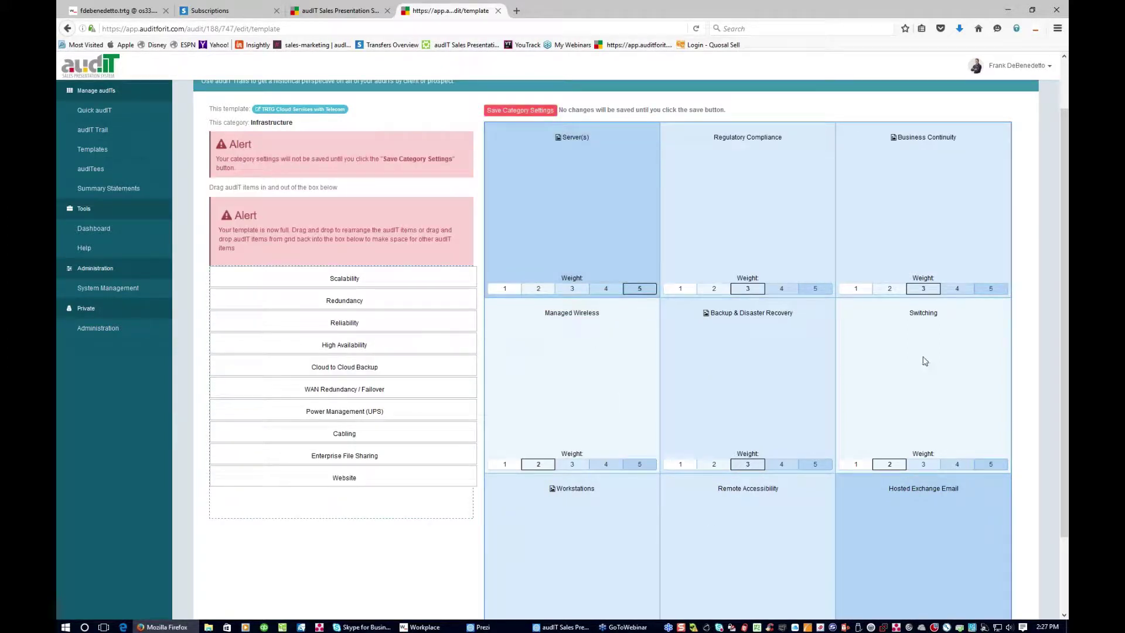
drag(924, 361, 437, 363)
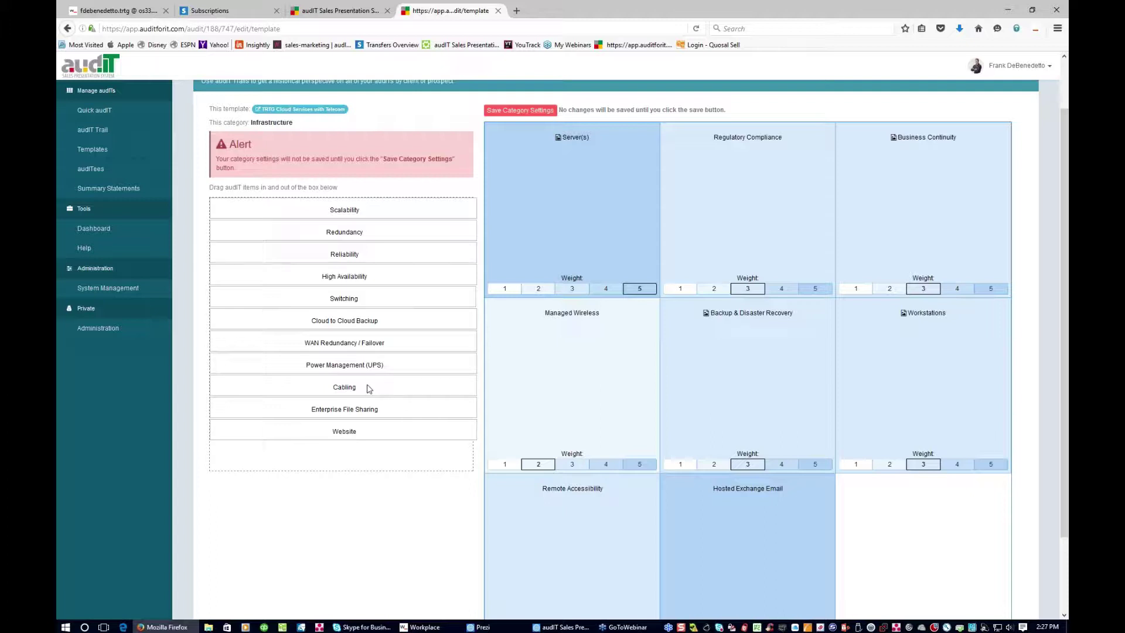
drag(369, 388, 498, 388)
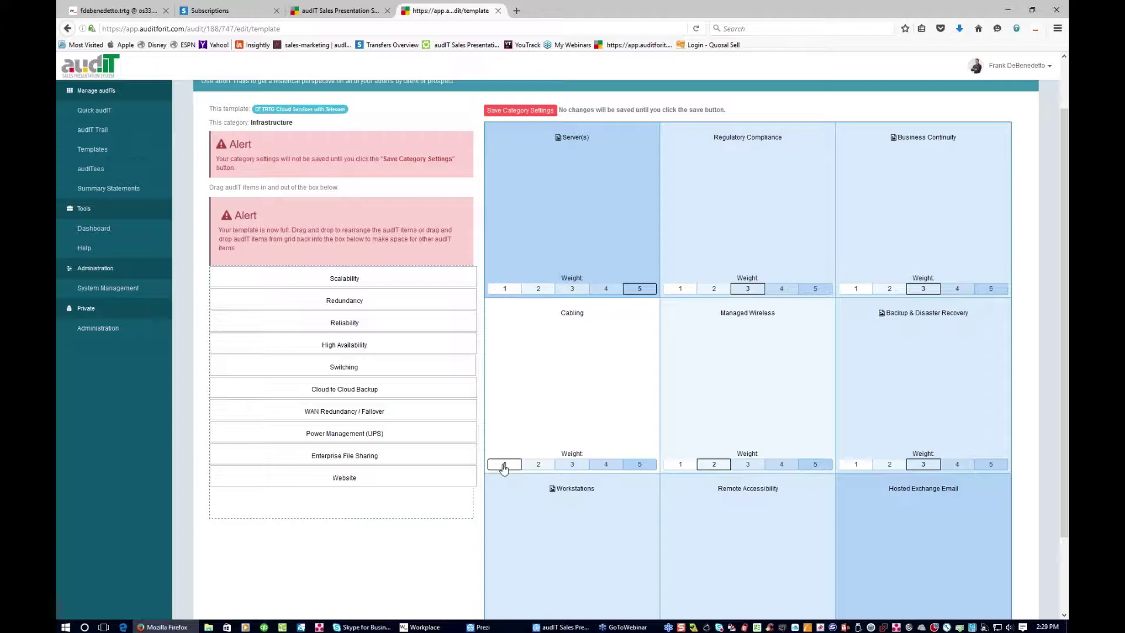
Step: Set the weight of Cabling to 4 and save the Infrastructure category settings
click(639, 465)
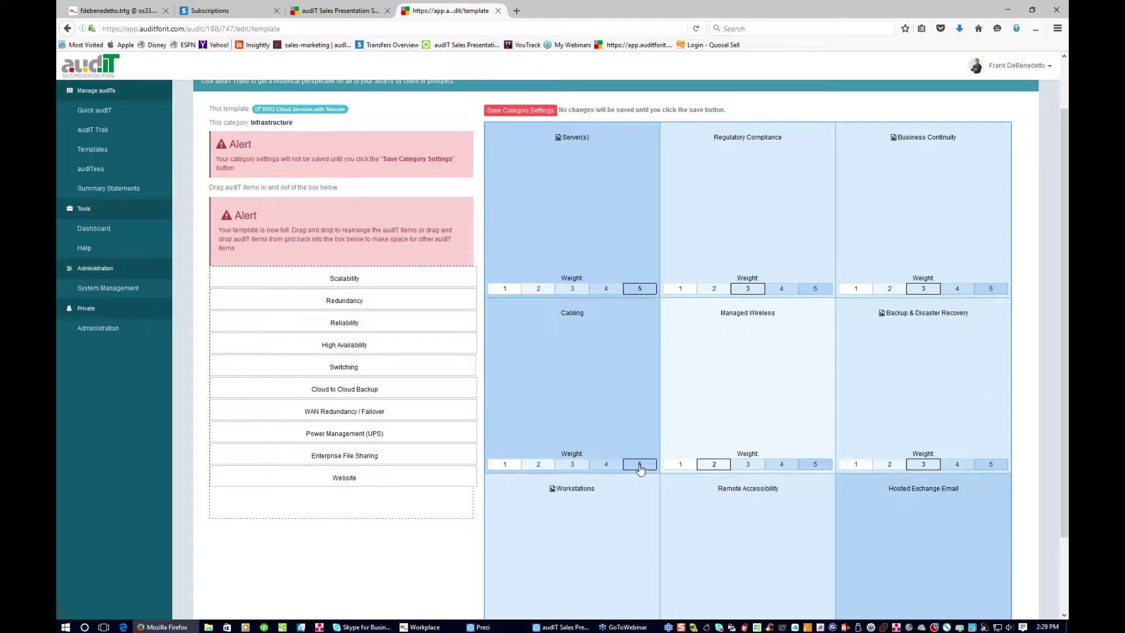
click(573, 464)
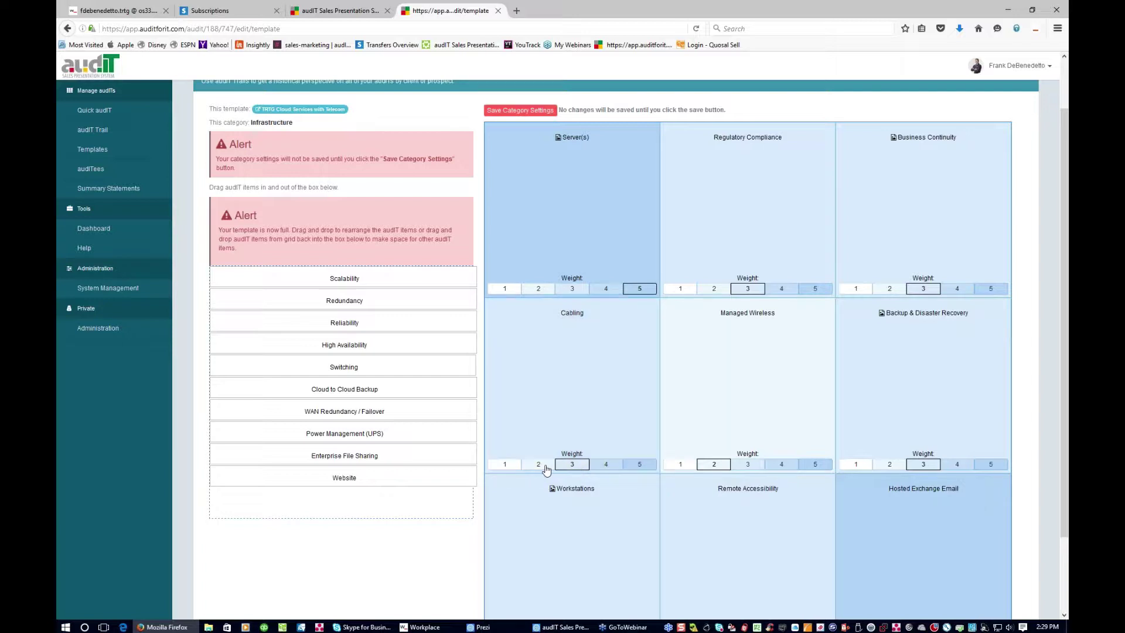
click(603, 465)
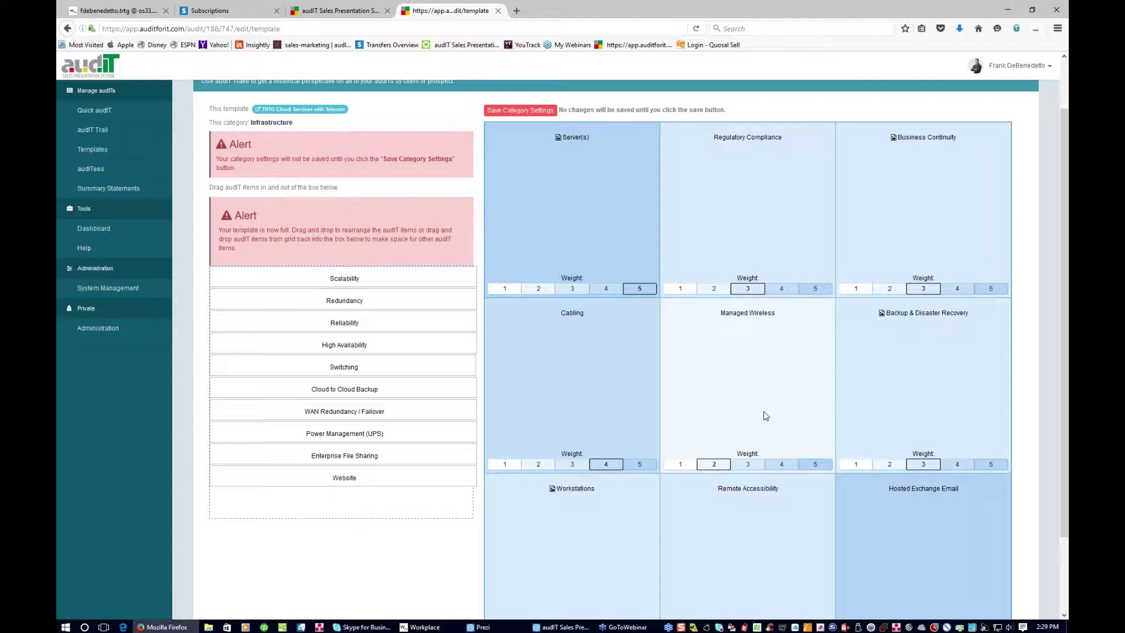
scroll(762, 415, up, 2)
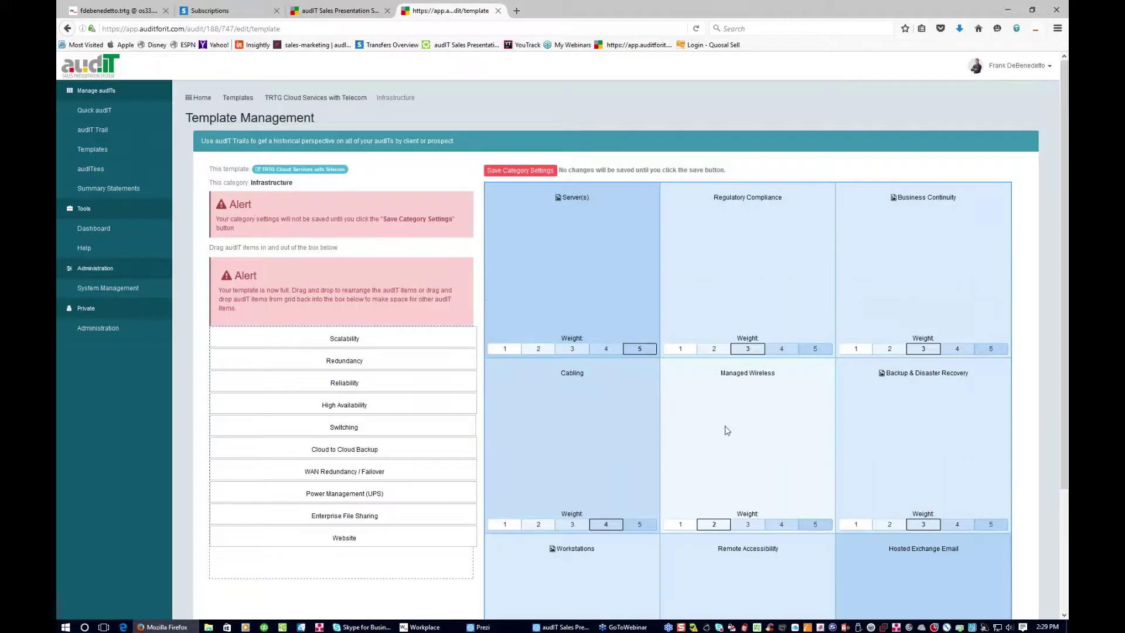
click(522, 171)
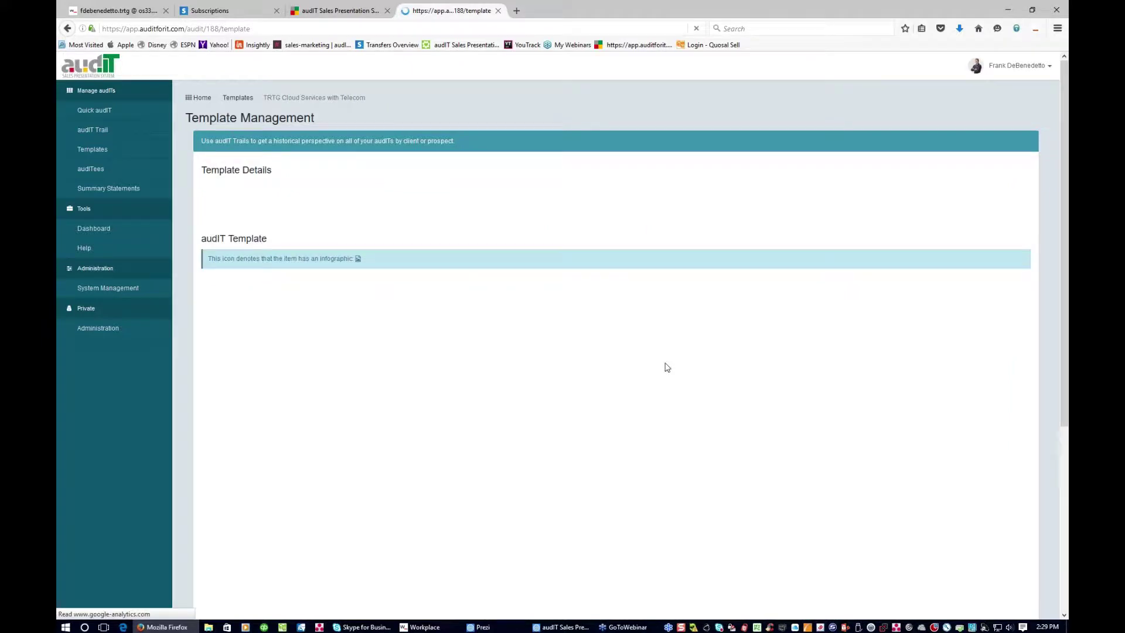
Step: Review the template's updated grids and its name setting without changing the name, and return to the template list
scroll(567, 399, down, 2)
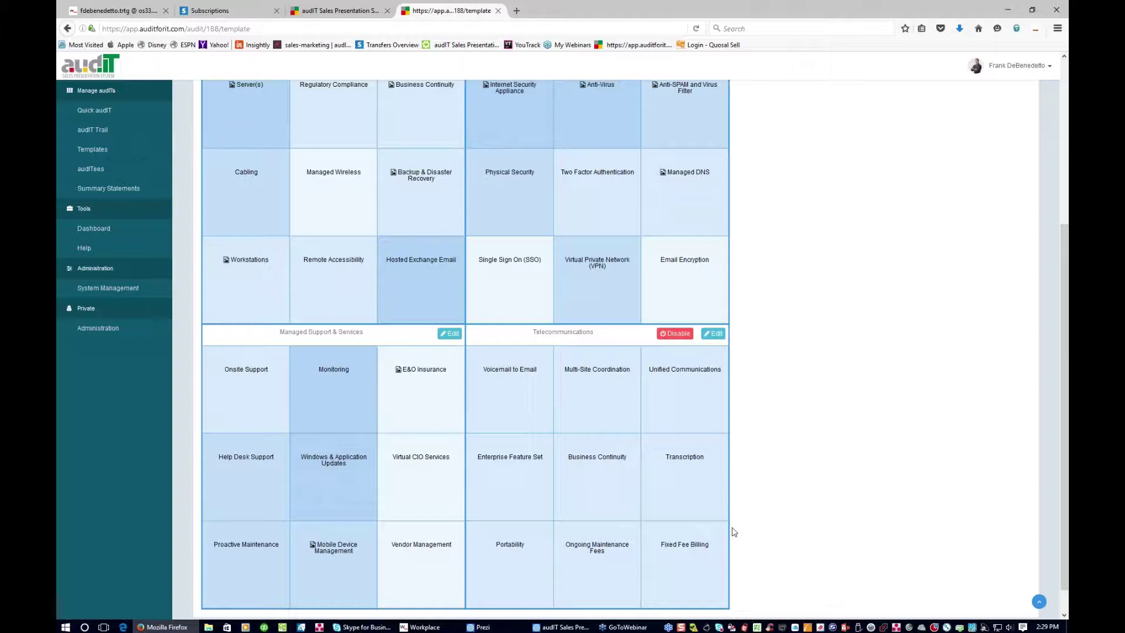
scroll(734, 531, up, 1)
scroll(734, 532, up, 5)
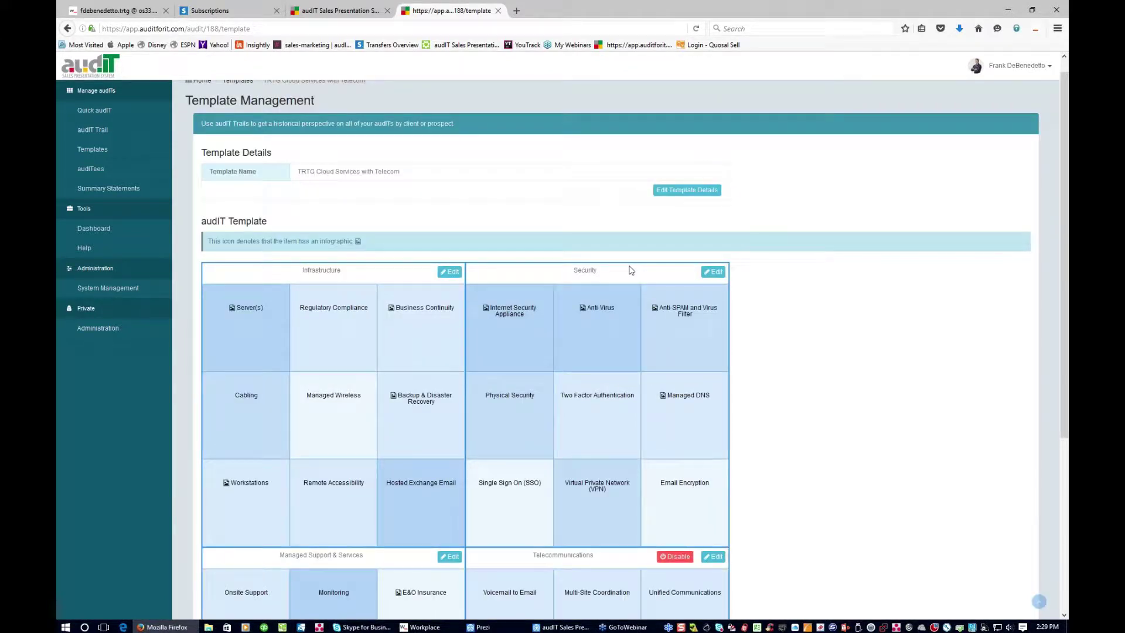
scroll(631, 271, up, 1)
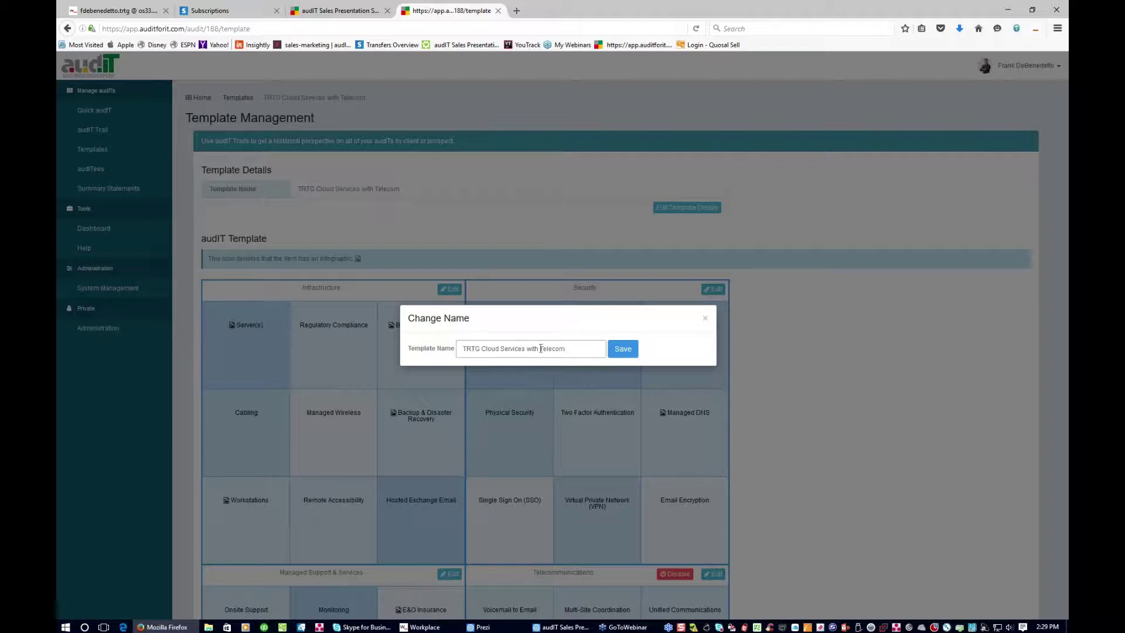
click(705, 319)
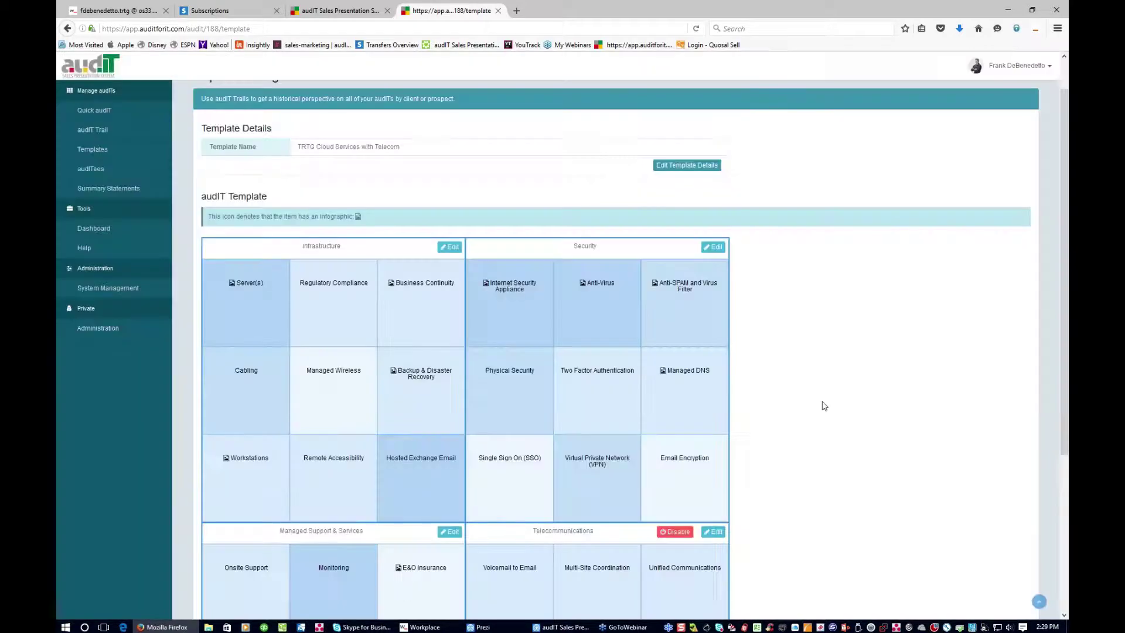
click(238, 99)
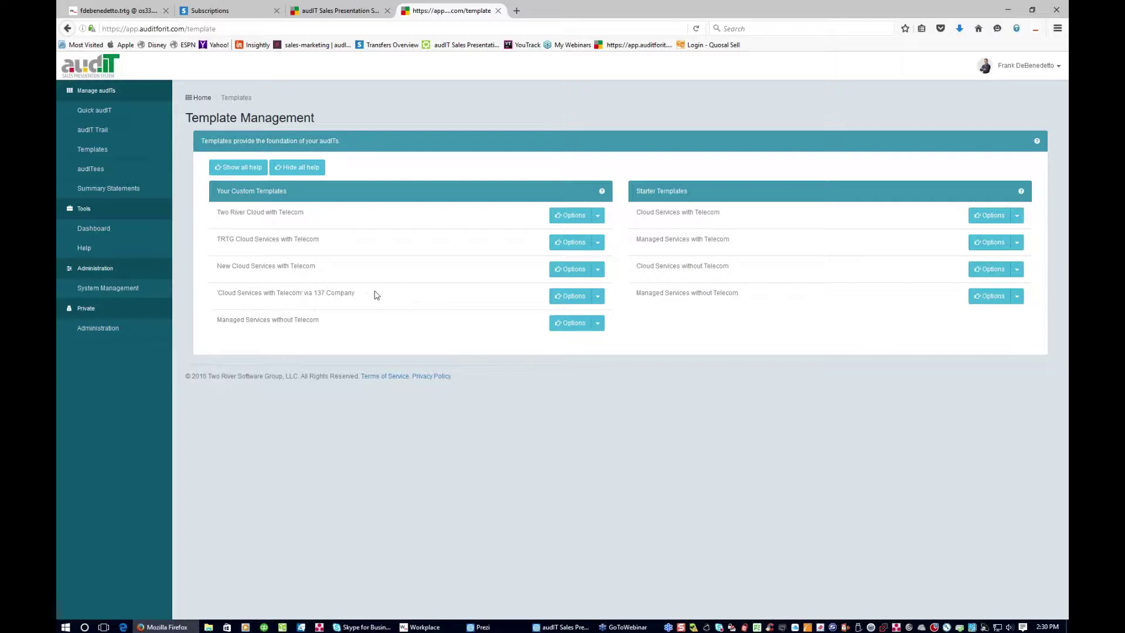
Step: Open the XYZ Company record for editing from the list of all audITees
click(91, 169)
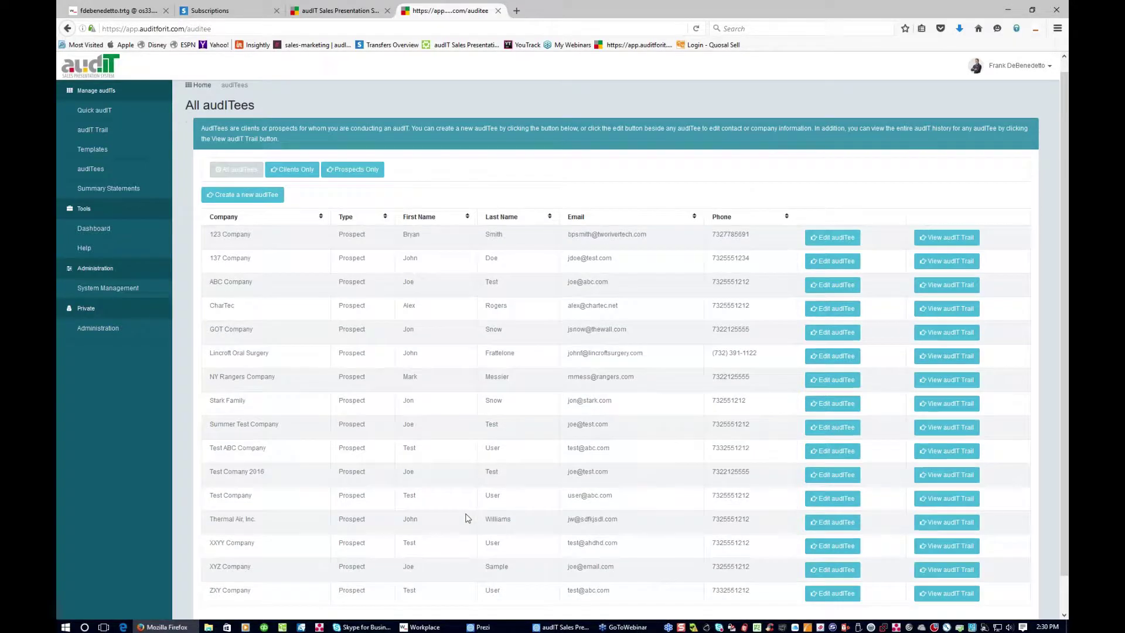
scroll(419, 585, down, 2)
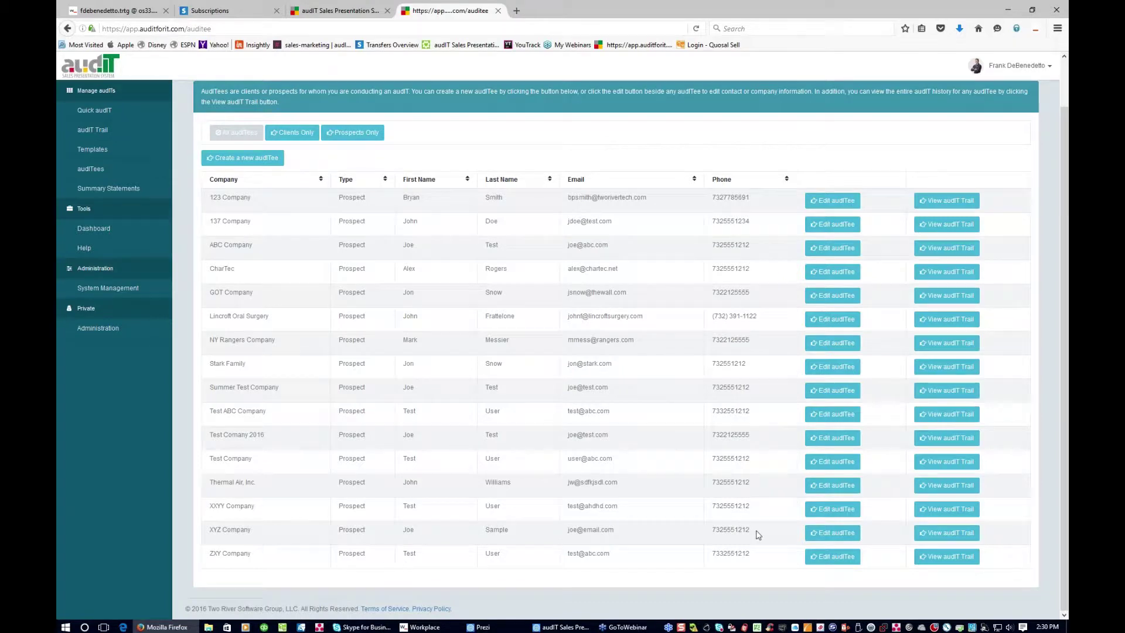
click(830, 533)
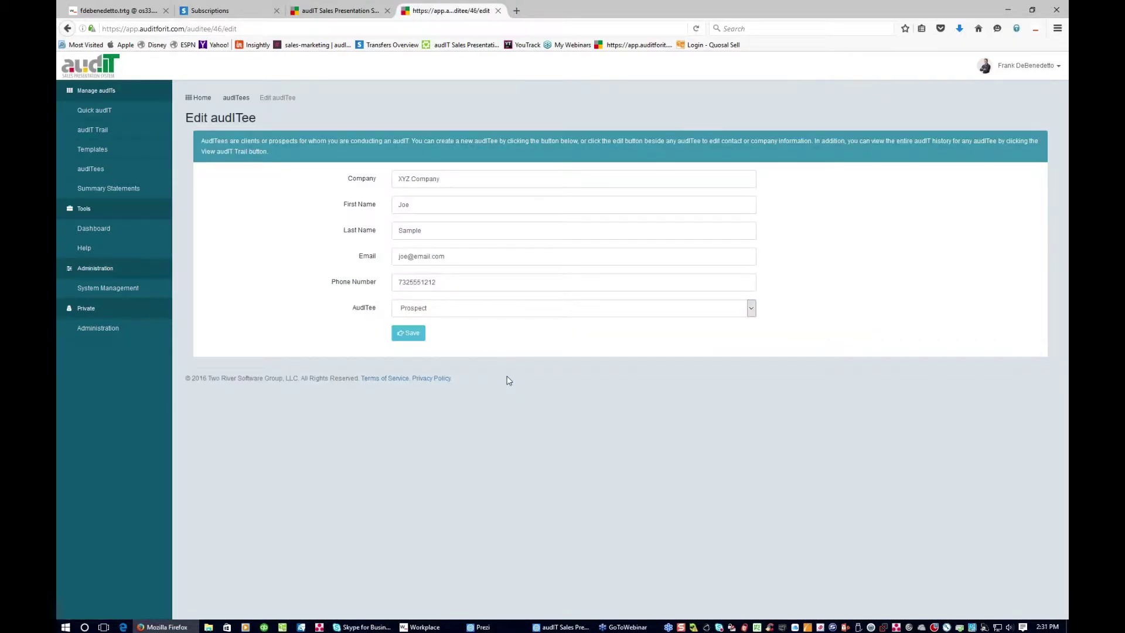
Step: Keep Prospect as the XYZ Company's audITee type and save the record
click(474, 309)
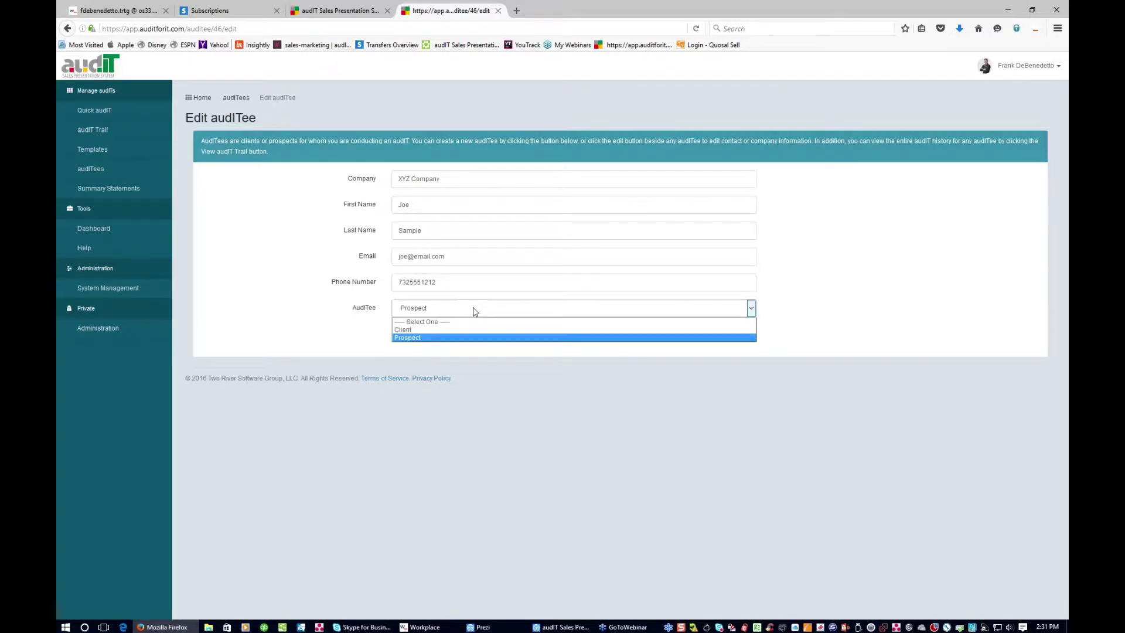
click(382, 343)
click(408, 334)
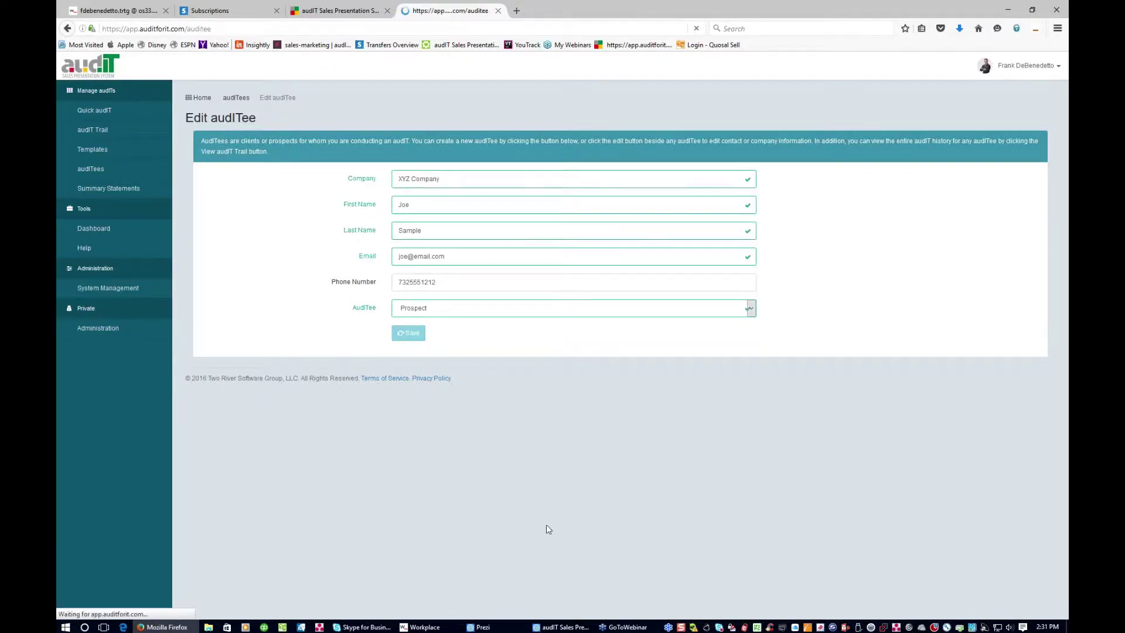
Step: View the audIT Trail of XYZ Company and open its Baseline Plan for editing
scroll(549, 531, down, 2)
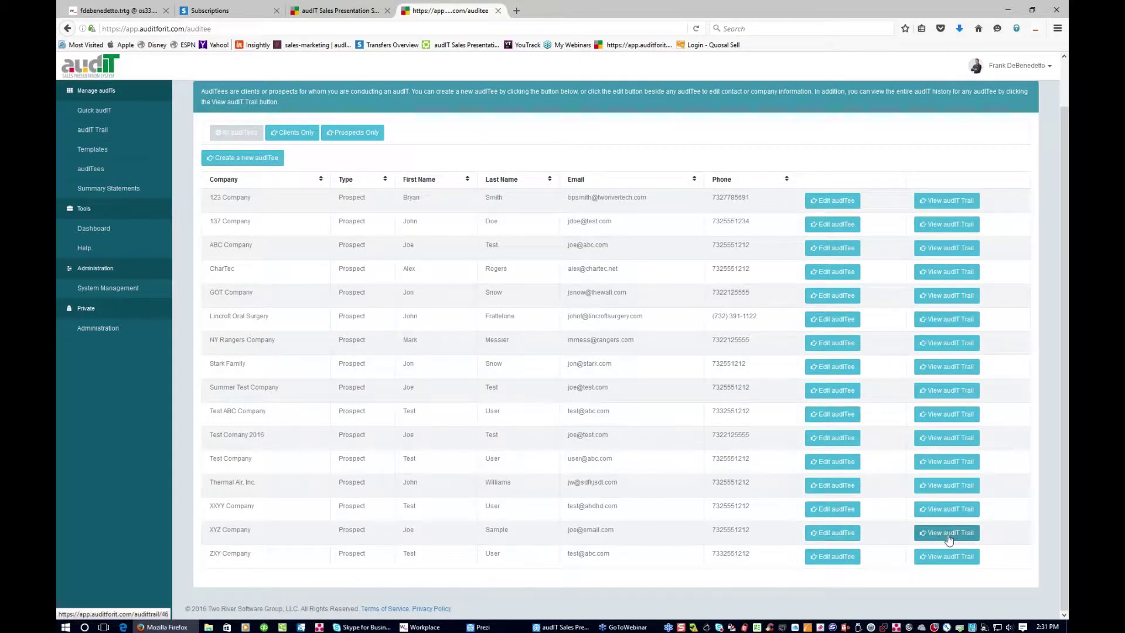
click(949, 535)
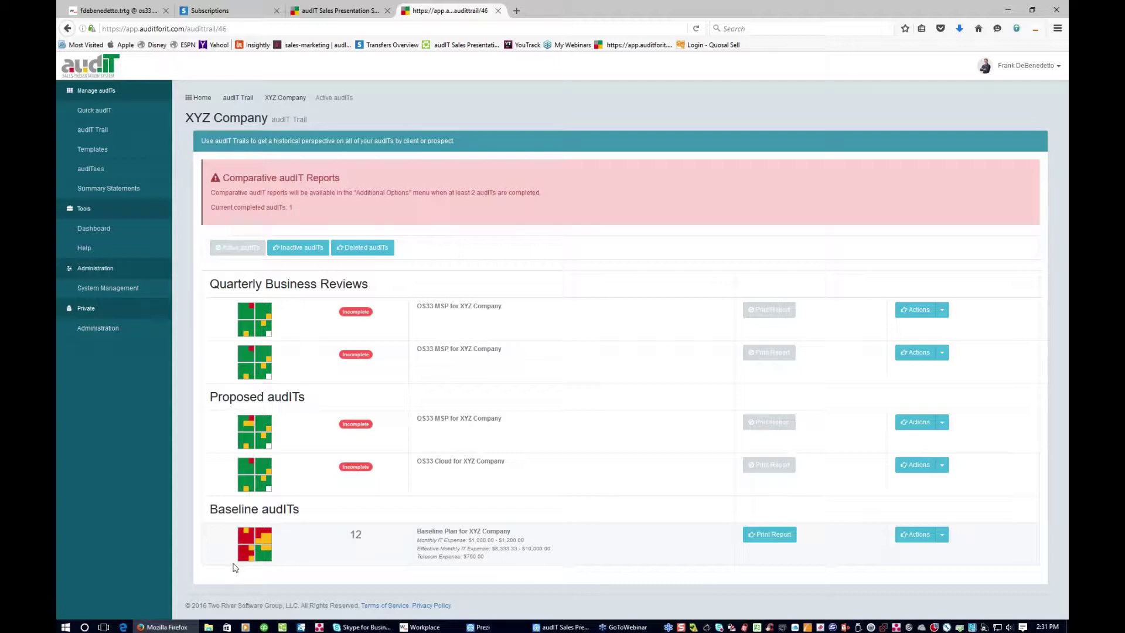
click(941, 540)
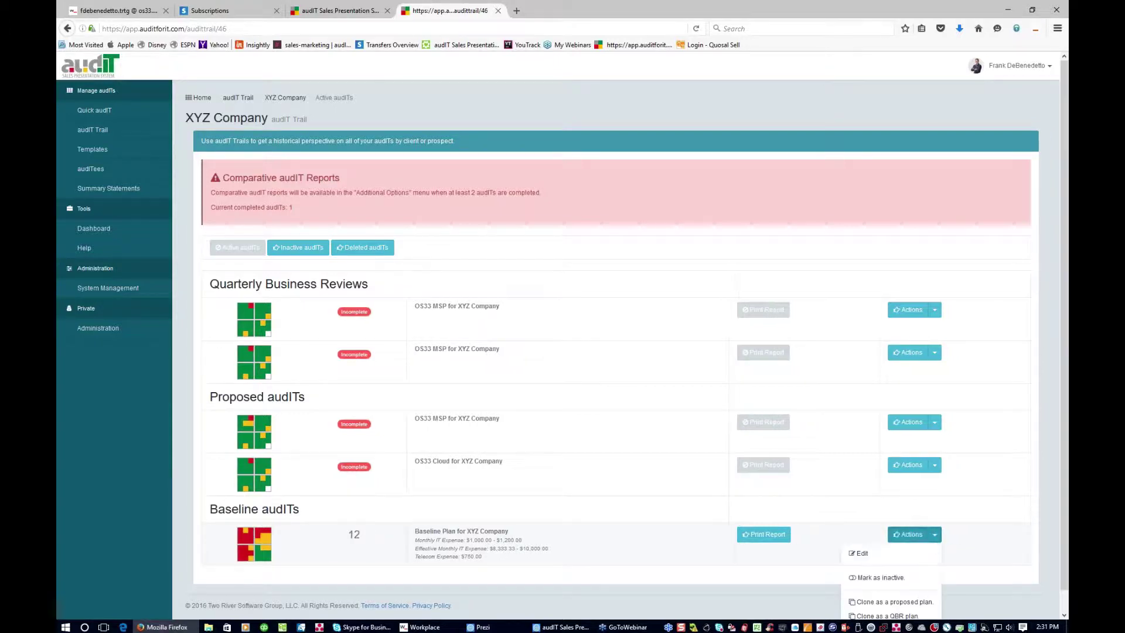
click(856, 550)
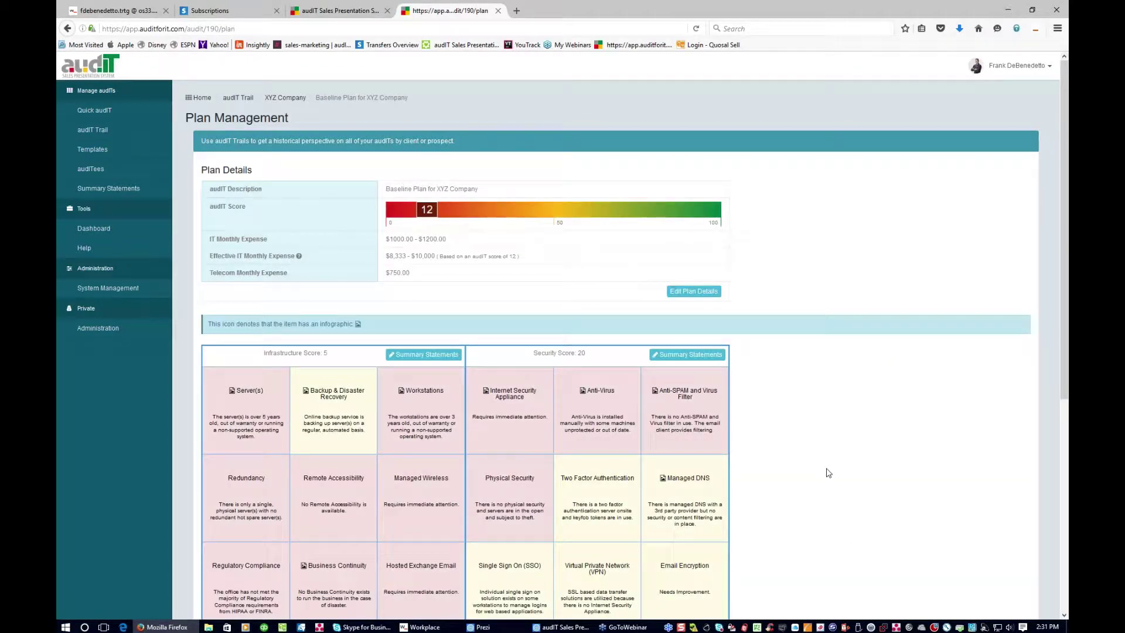
Step: Review the plan details' description, IT monthly expense range and telecom monthly expense, and save them without changes
scroll(826, 469, down, 2)
scroll(824, 469, up, 2)
click(689, 293)
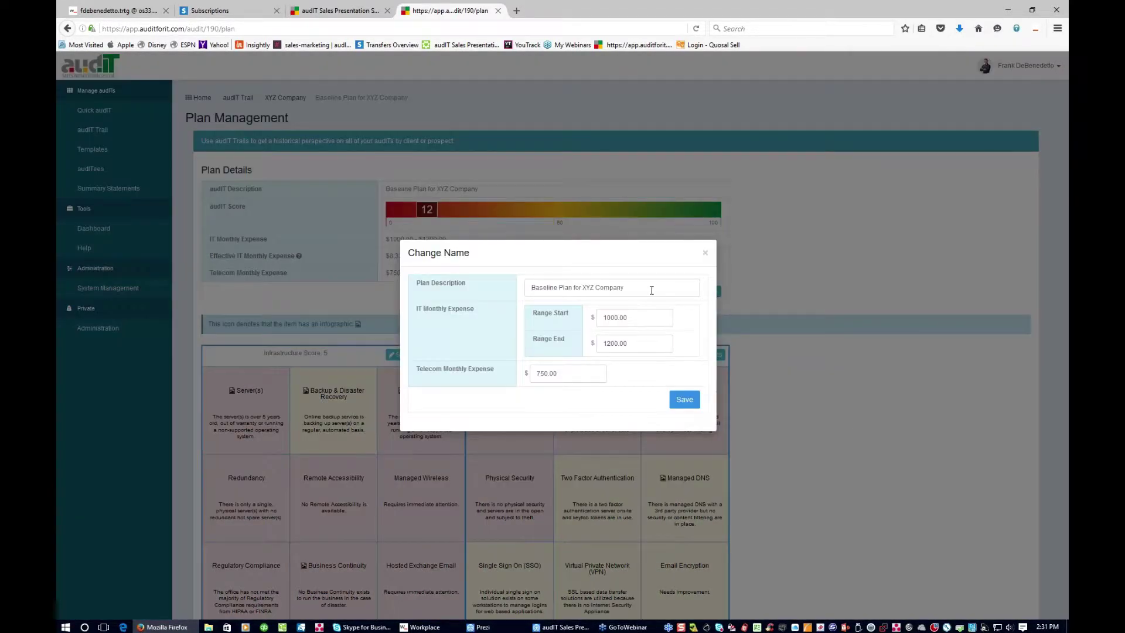
triple_click(623, 287)
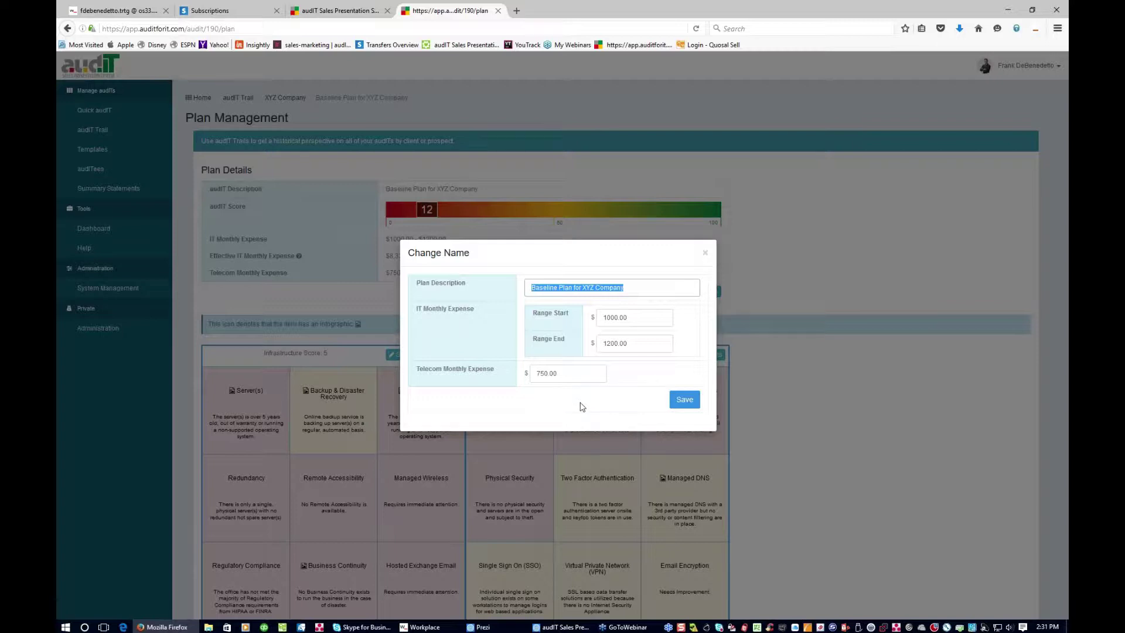
click(642, 287)
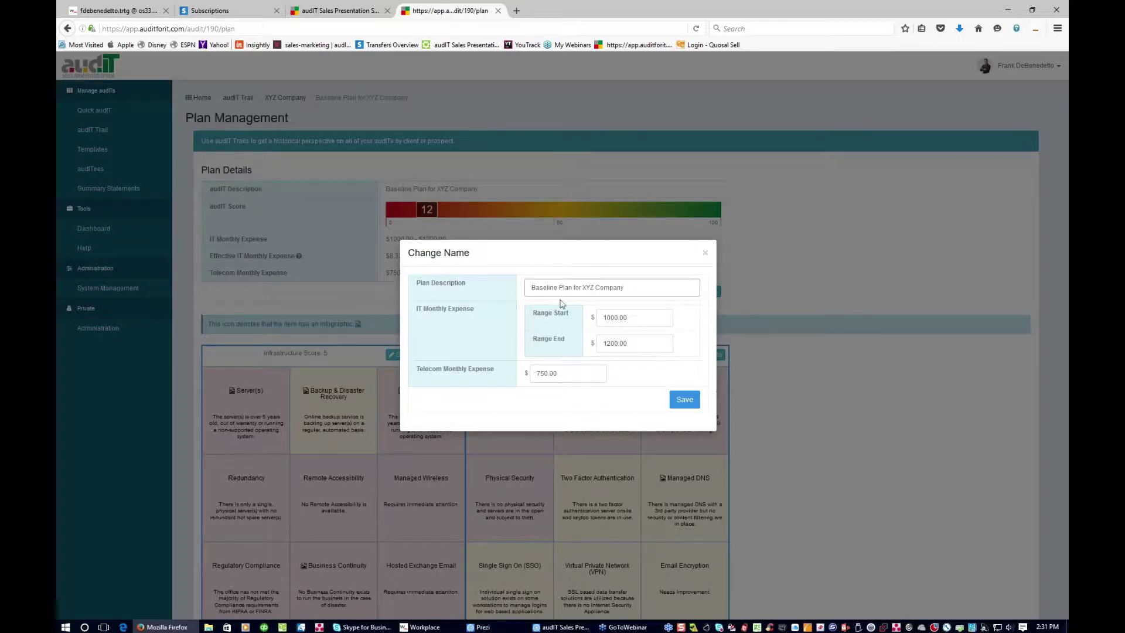
click(644, 314)
click(645, 346)
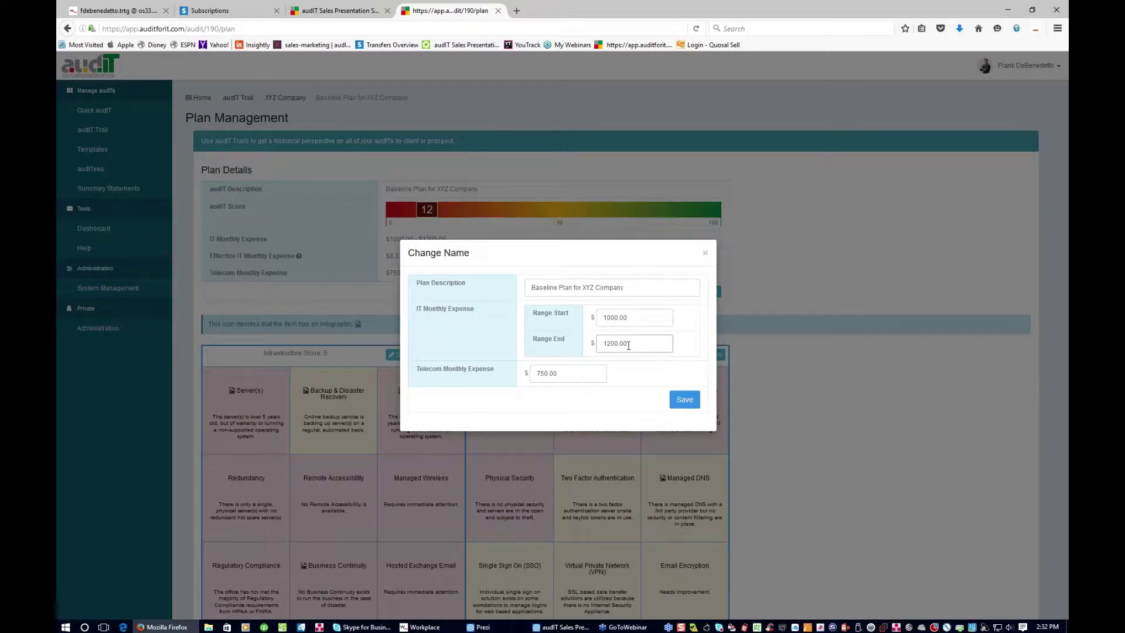
click(568, 372)
click(680, 402)
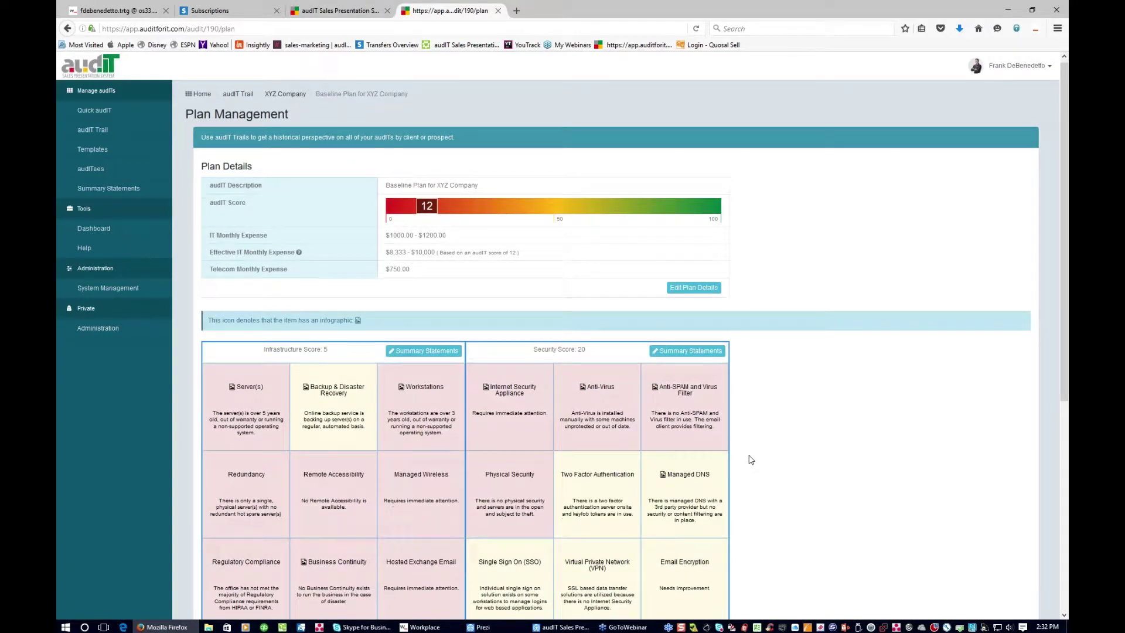
Step: Open the summary statement options for Server(s) in the baseline plan's Infrastructure category
scroll(751, 459, down, 4)
scroll(825, 342, up, 2)
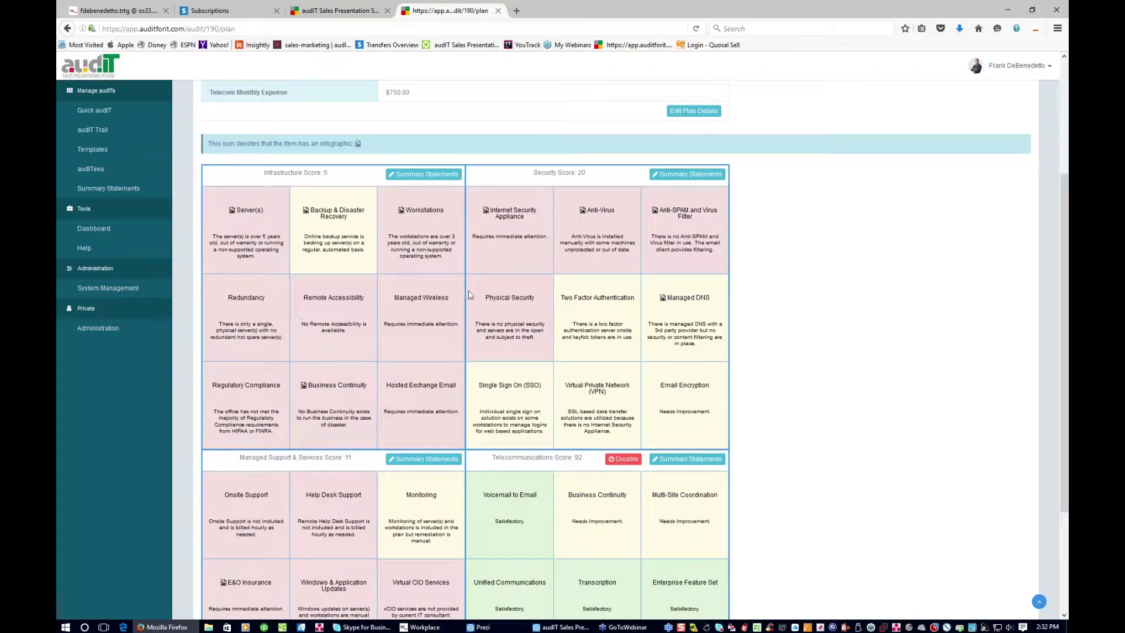
click(420, 174)
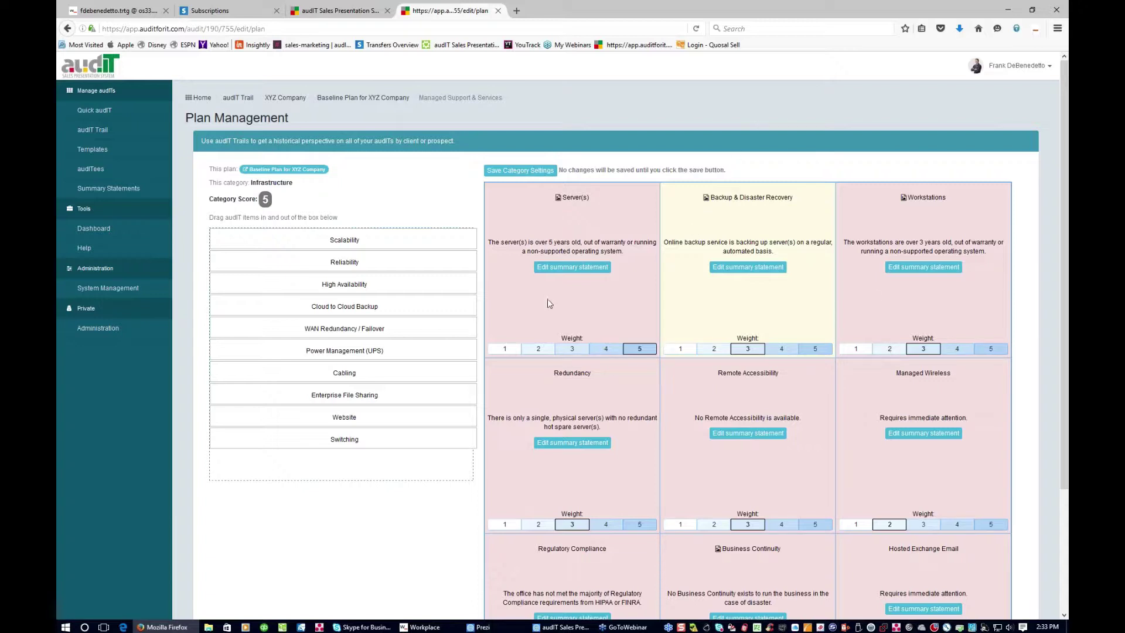
click(565, 271)
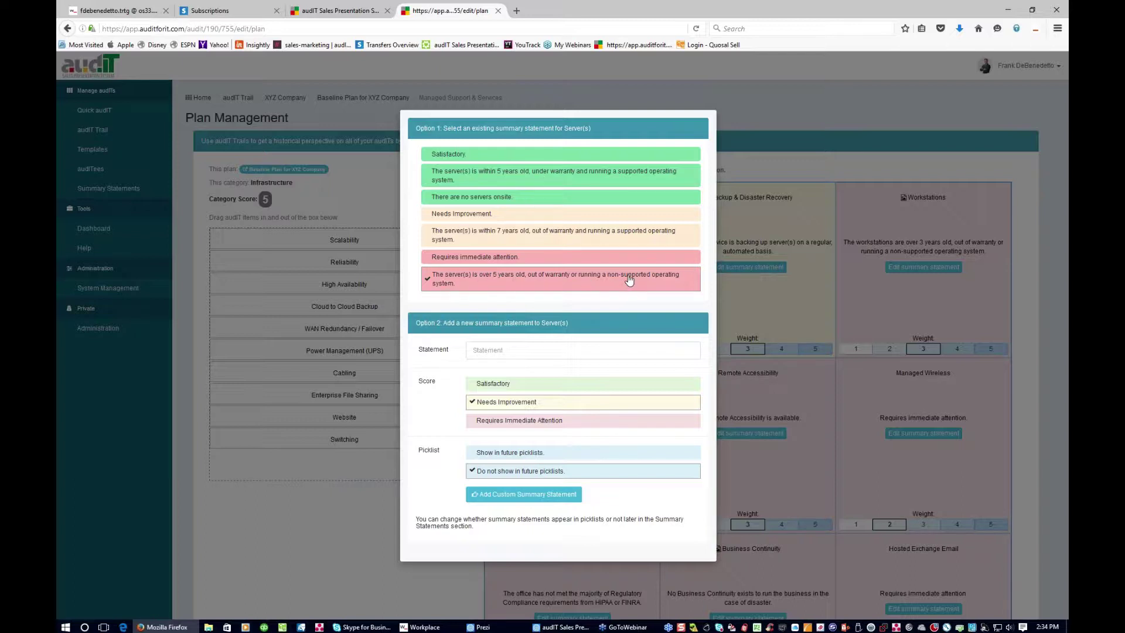
click(524, 355)
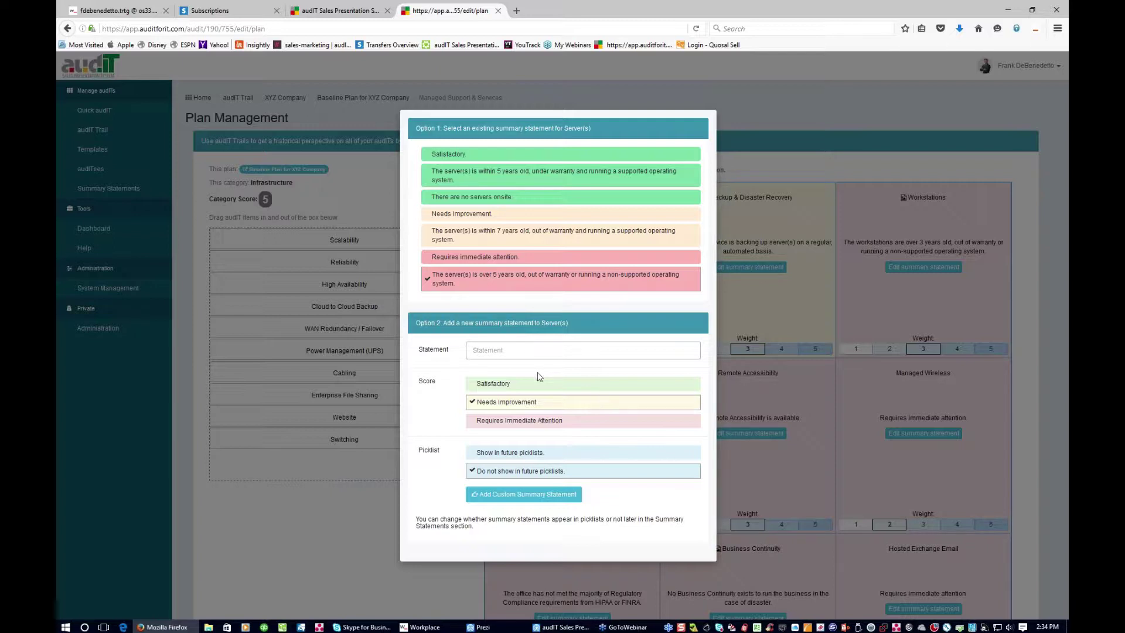
text(fgsdfgdsfg)
key(BackSpace)
key(BackSpace)
key(BackSpace)
key(BackSpace)
key(BackSpace)
key(BackSpace)
key(BackSpace)
key(BackSpace)
key(BackSpace)
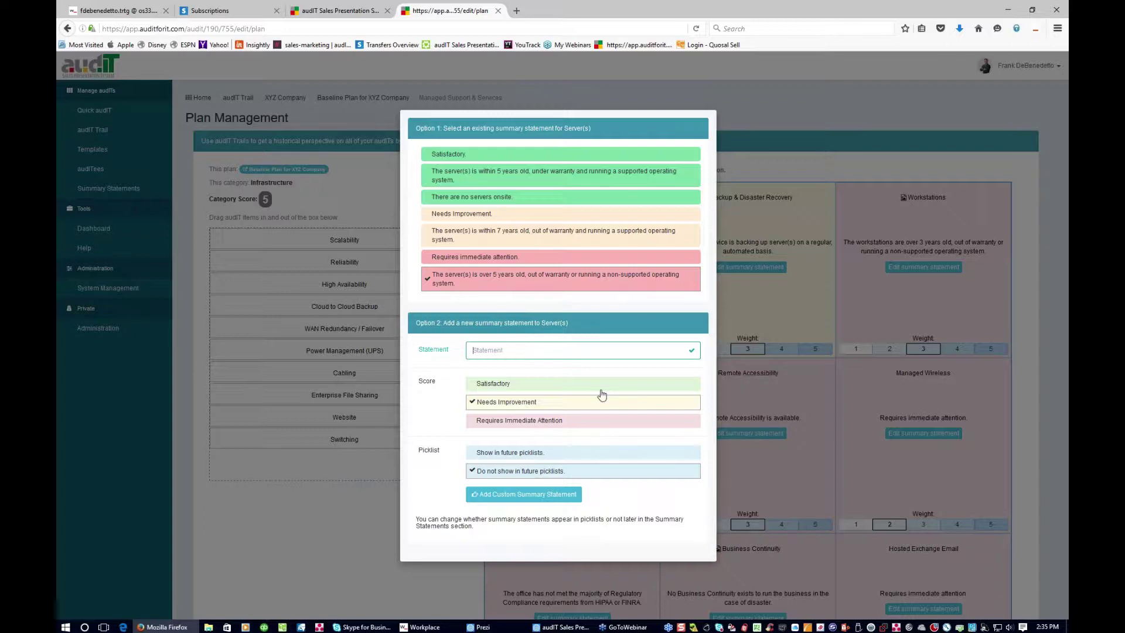
Step: Select the existing Server(s) statement about servers over 5 years old, and set the weight of Workstations to 4
click(507, 279)
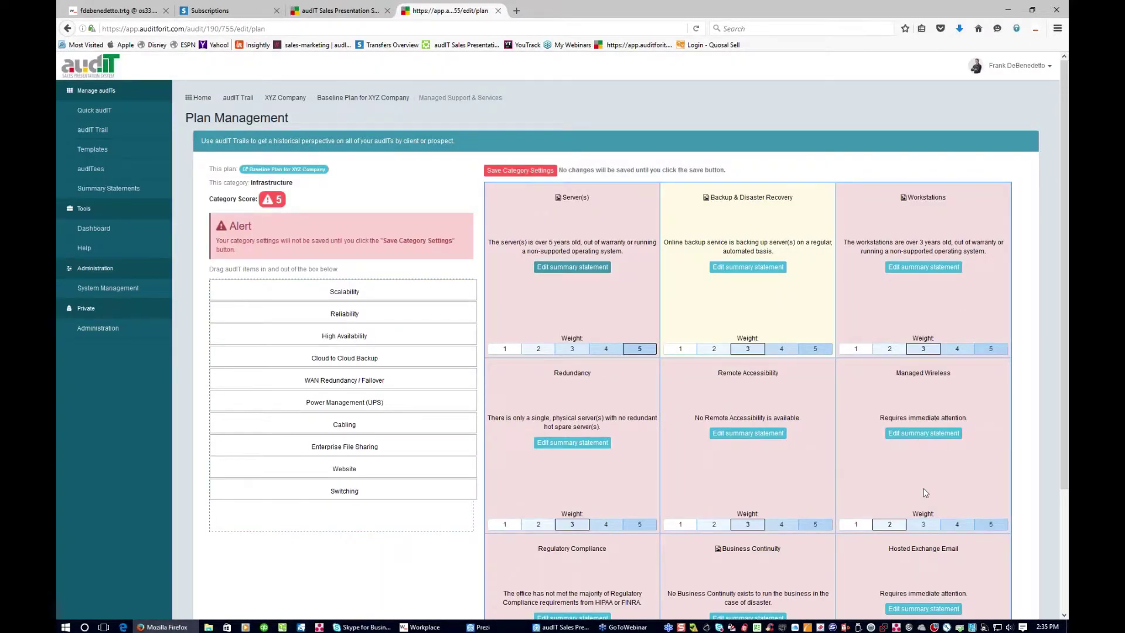
scroll(925, 493, down, 2)
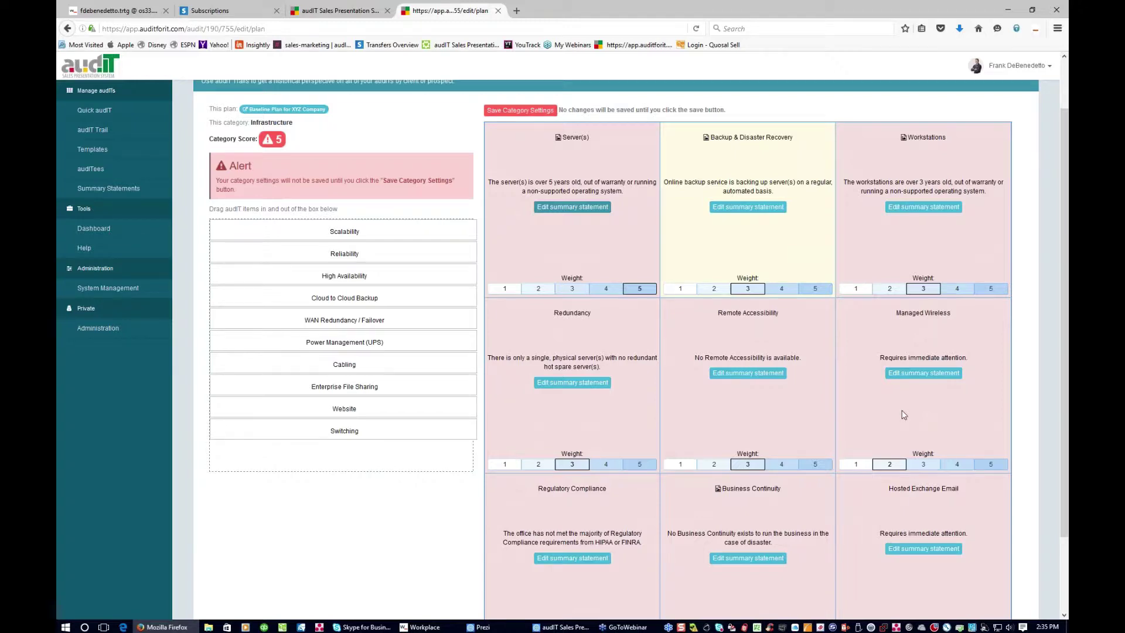
scroll(827, 331, up, 2)
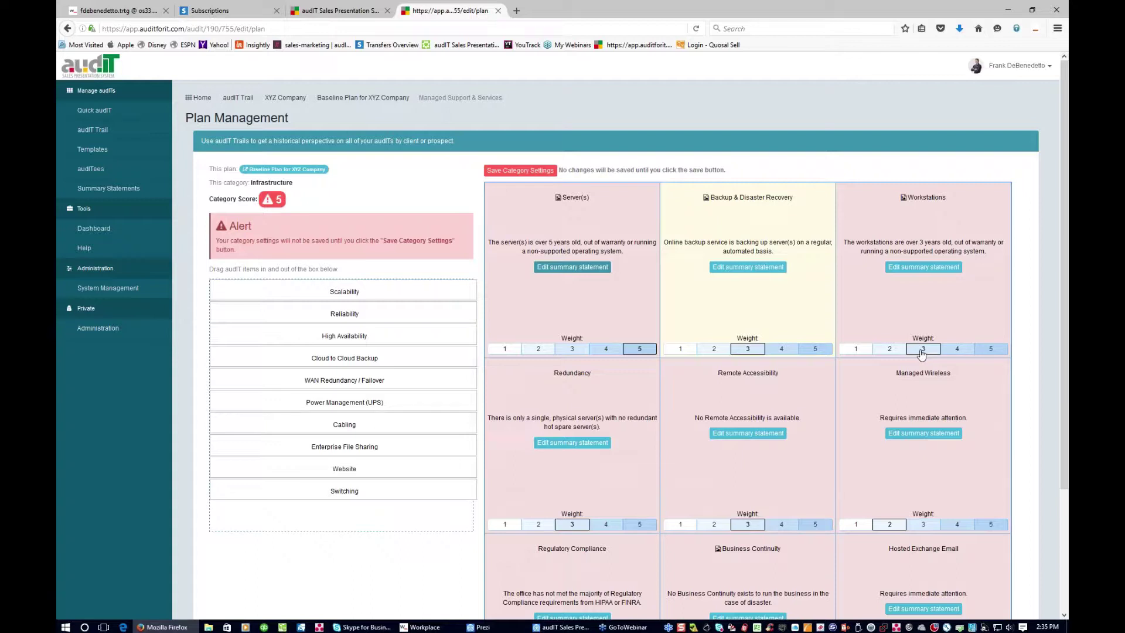
click(953, 350)
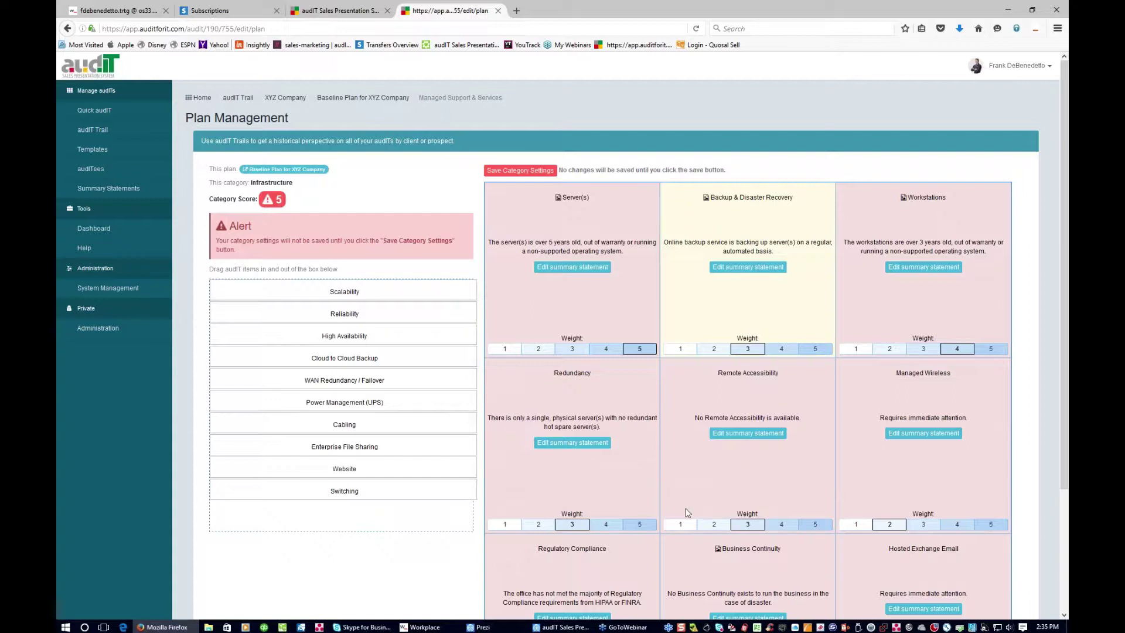
Step: Set the weights of Redundancy and Regulatory Compliance to 1, and of Remote Accessibility and Managed Wireless to 5
scroll(687, 512, down, 1)
click(504, 464)
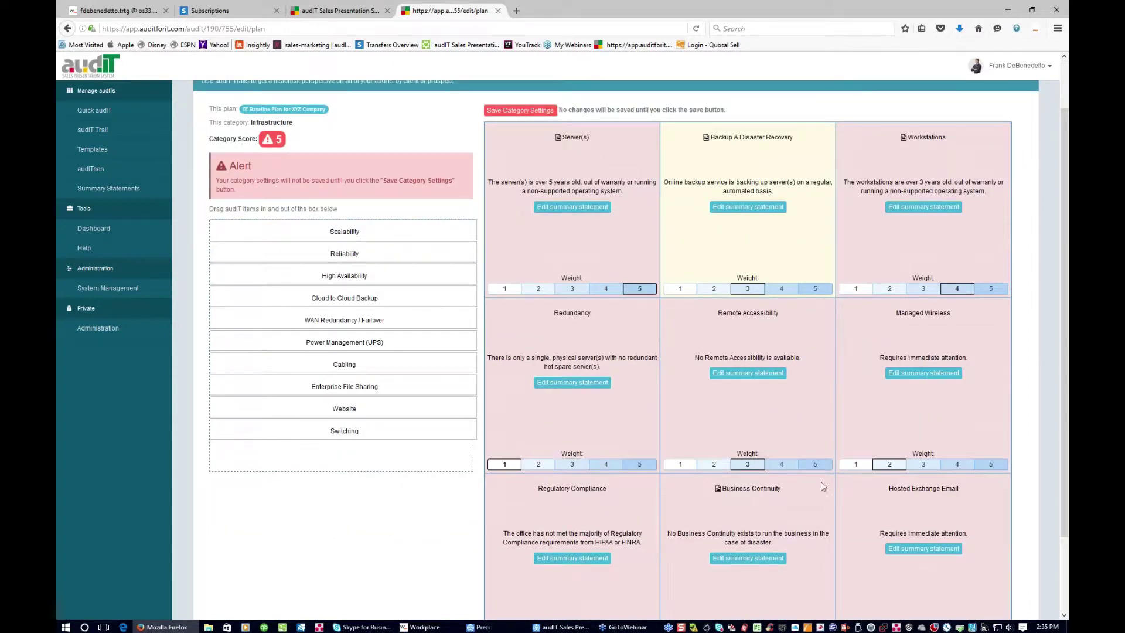
click(812, 465)
click(990, 465)
scroll(533, 362, down, 3)
click(503, 549)
scroll(593, 506, up, 1)
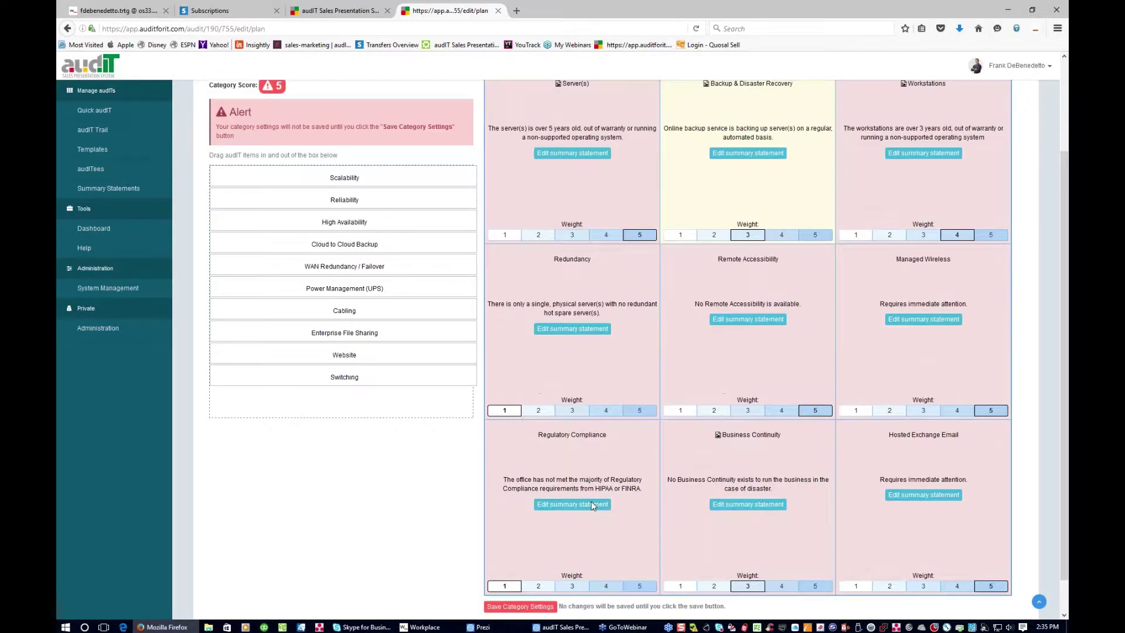
Step: Move Redundancy to the second cell of the middle row, after Remote Accessibility, and save the Infrastructure category settings
scroll(593, 507, up, 2)
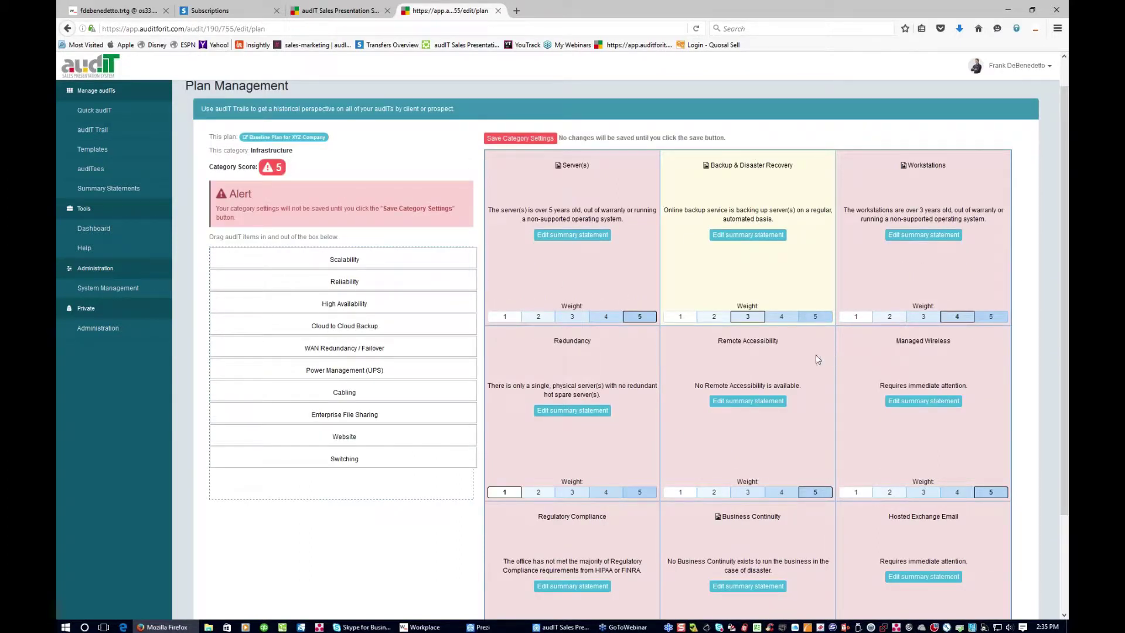
drag(601, 364, 765, 357)
click(538, 140)
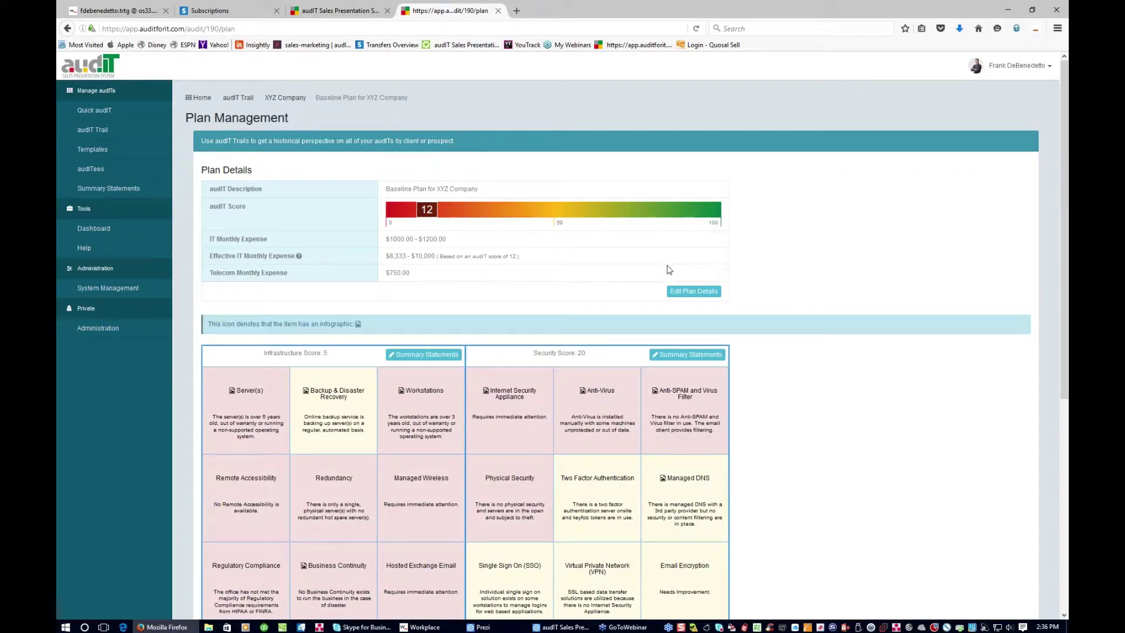
Step: In the plan's Telecommunications category, set the Business Continuity summary statement to Satisfactory and save the category settings
scroll(668, 266, down, 2)
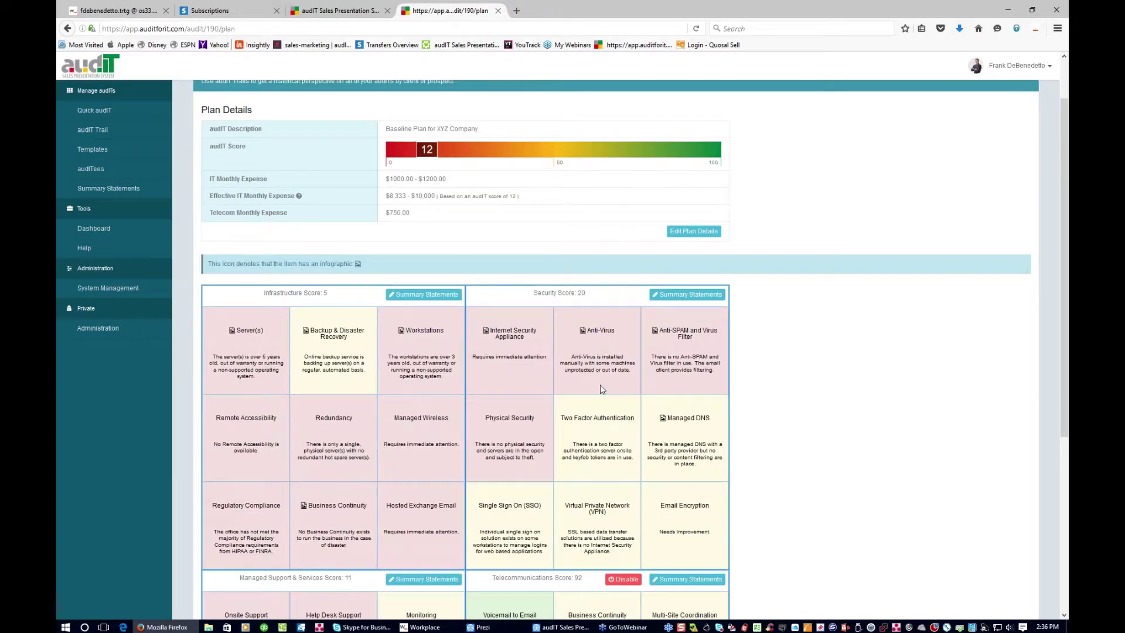
scroll(662, 401, down, 1)
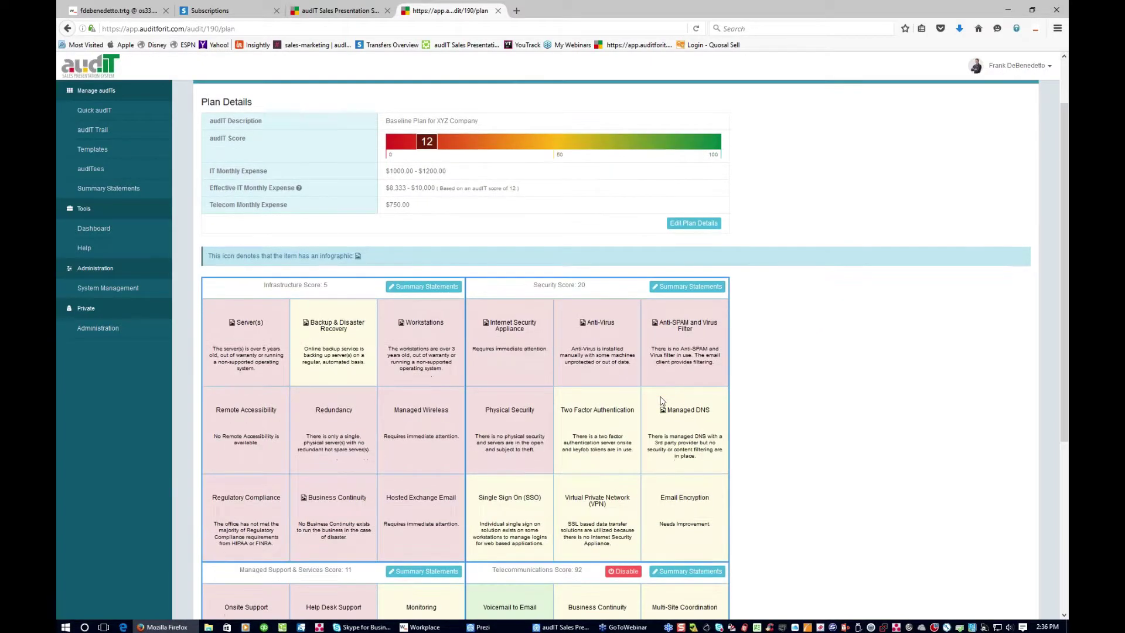
scroll(662, 401, down, 5)
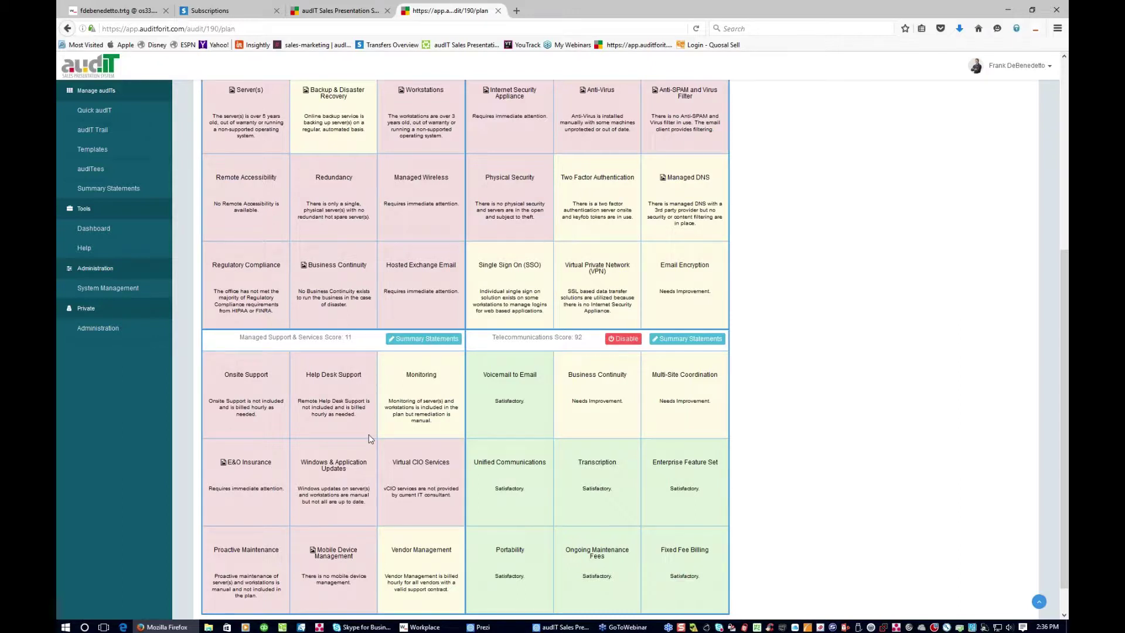
scroll(368, 438, down, 1)
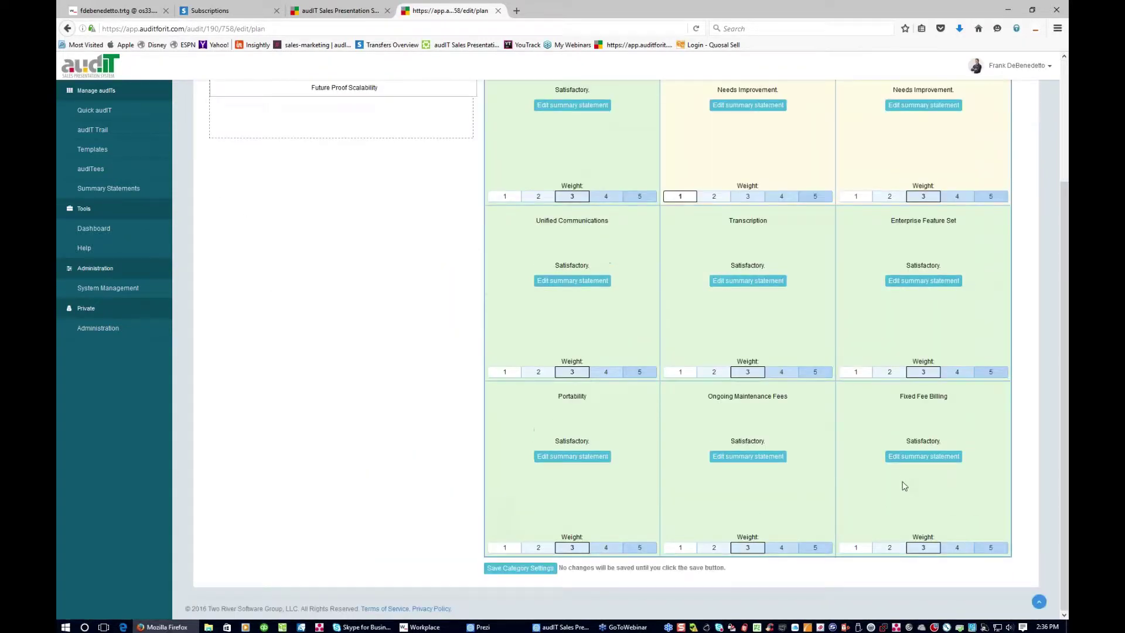
scroll(904, 486, up, 1)
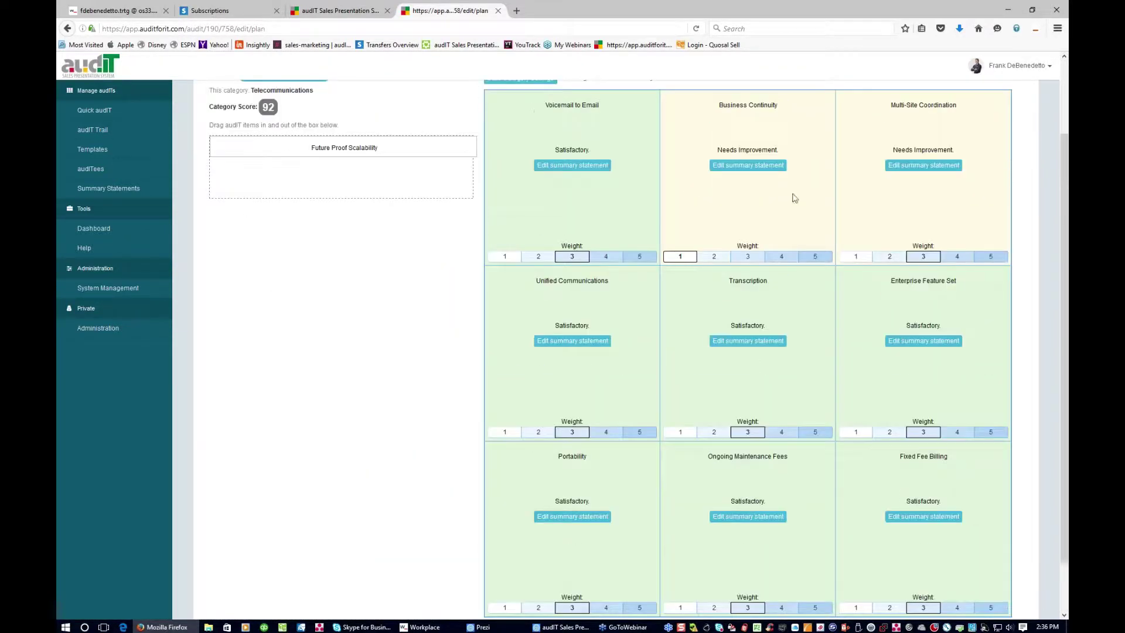
click(749, 165)
click(490, 208)
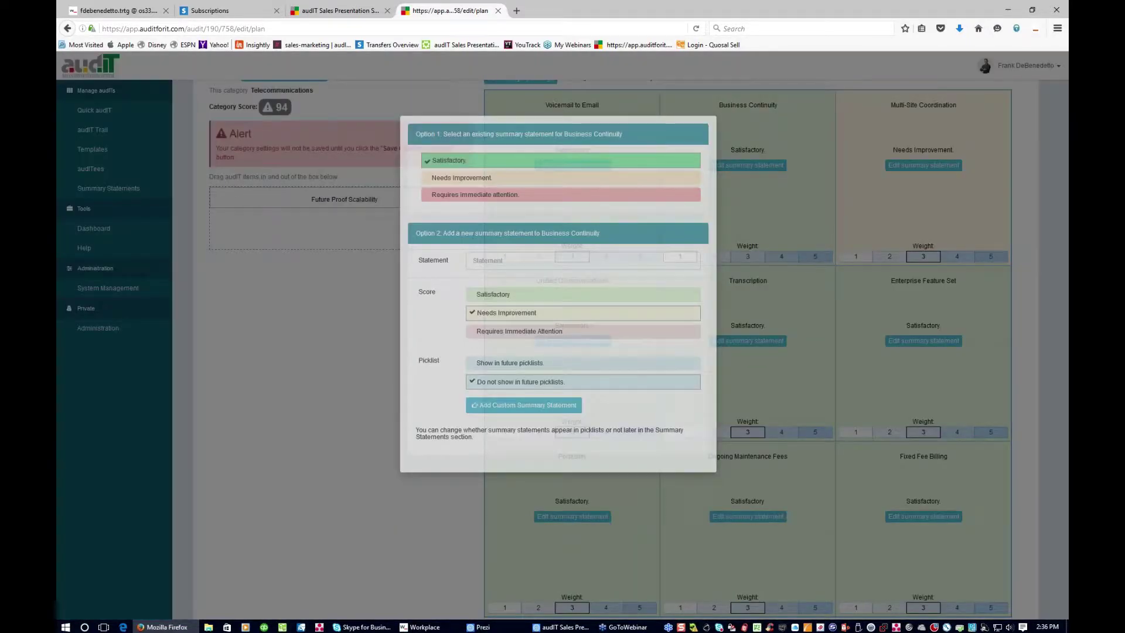
scroll(529, 167, up, 2)
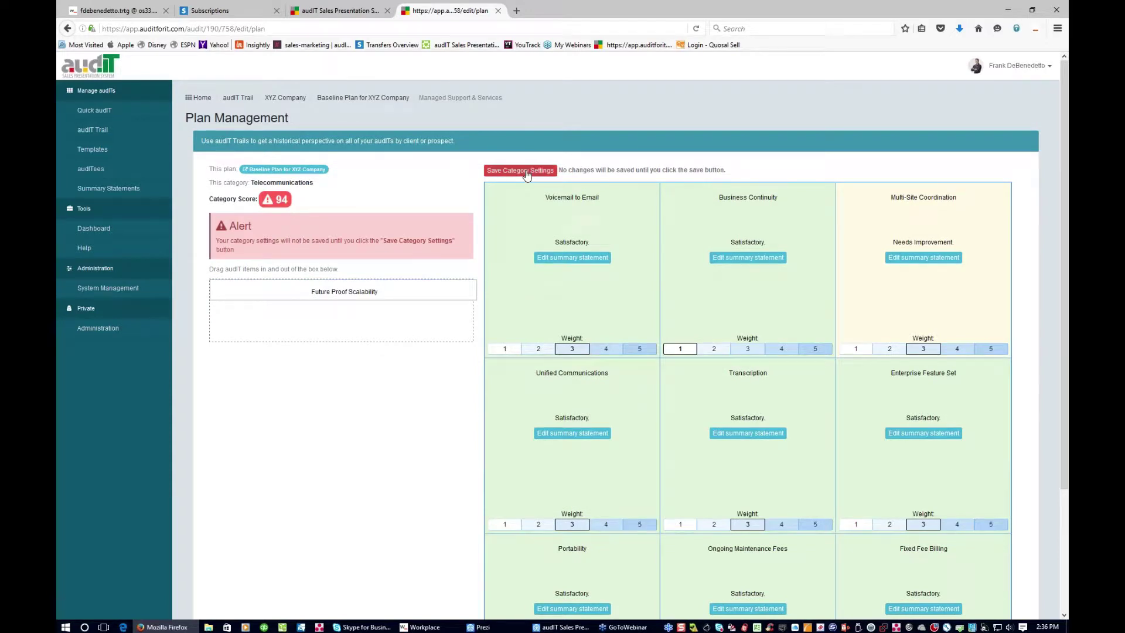
click(526, 171)
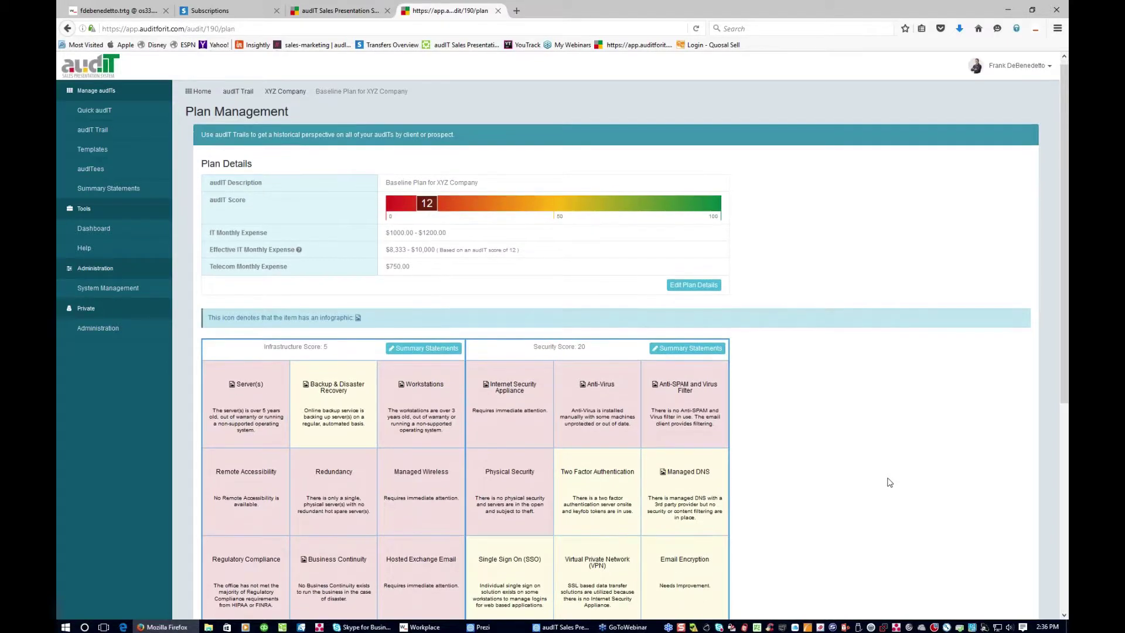
Step: Review the category grids and plan details of the Baseline Plan for XYZ Company
scroll(889, 480, down, 3)
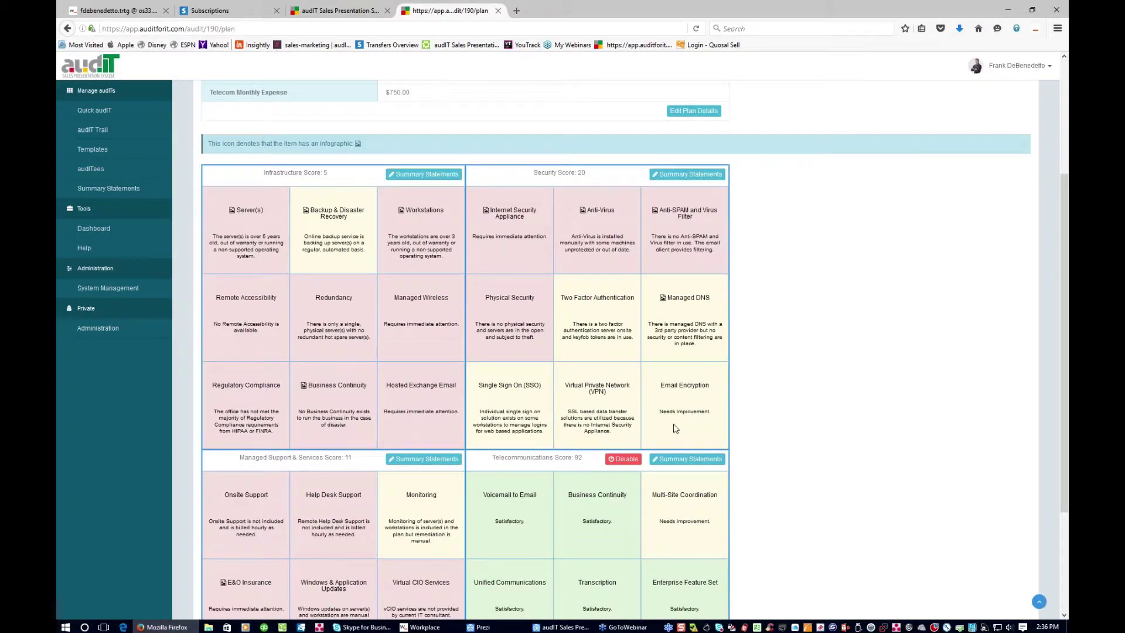
scroll(671, 410, up, 3)
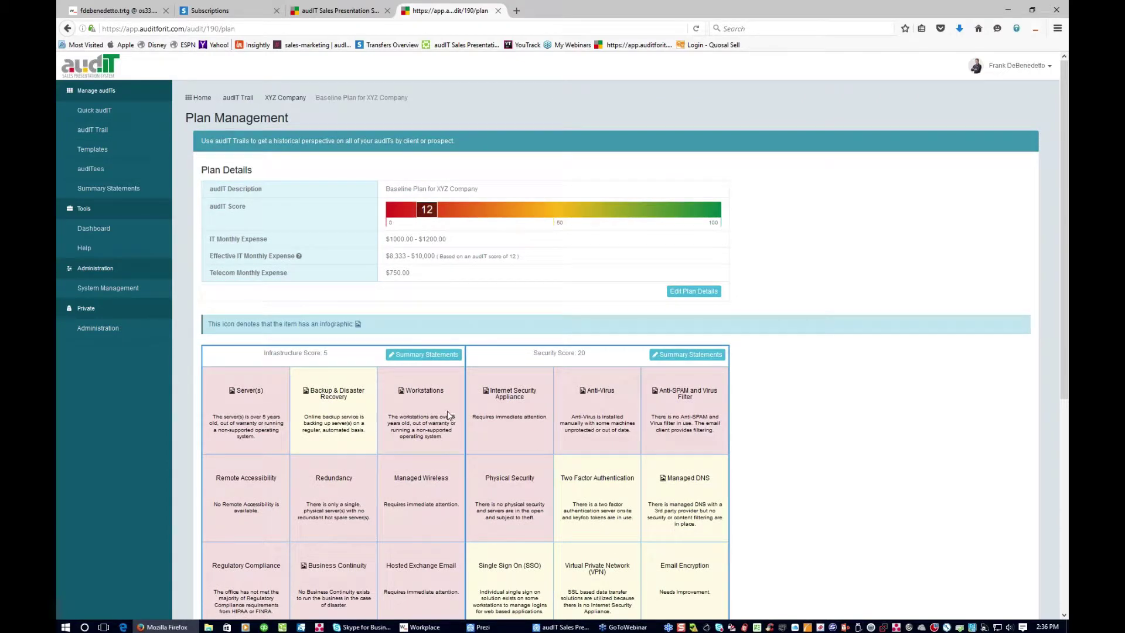
scroll(398, 571, down, 1)
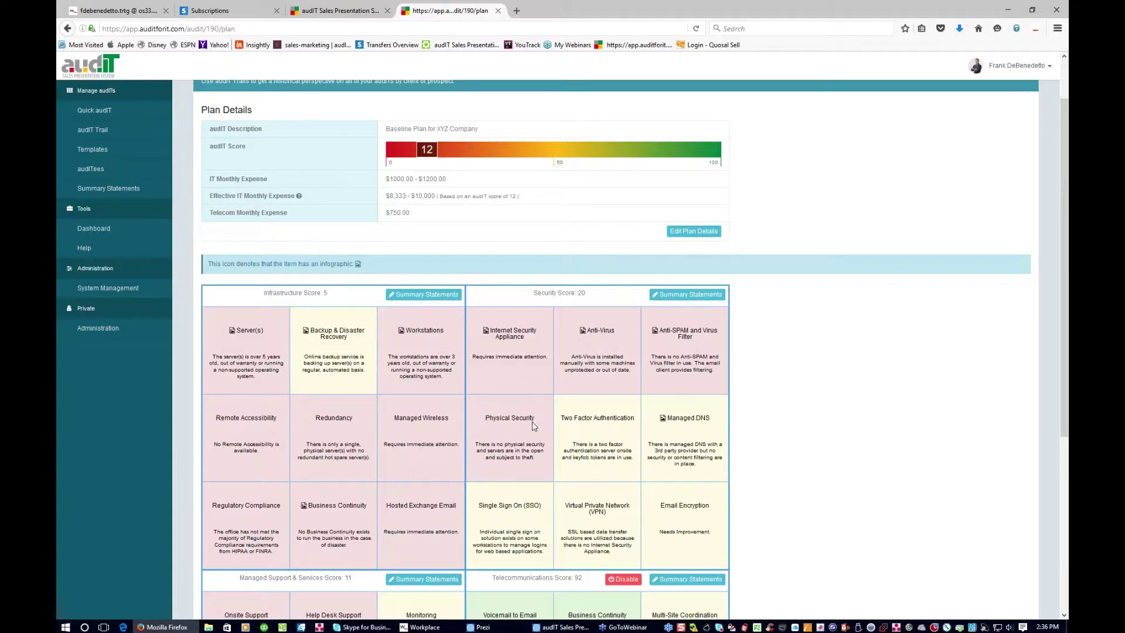
Step: Review the Baseline Plan's grids and return to XYZ Company's audIT Trail to view the actions available for that plan
scroll(548, 301, up, 1)
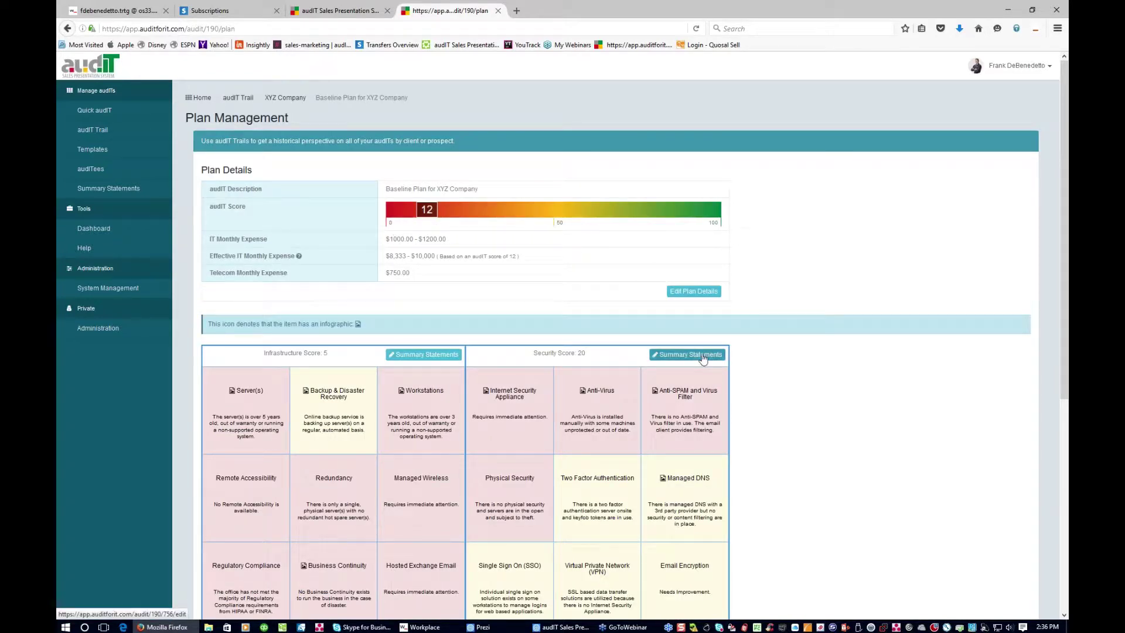
scroll(702, 375, down, 1)
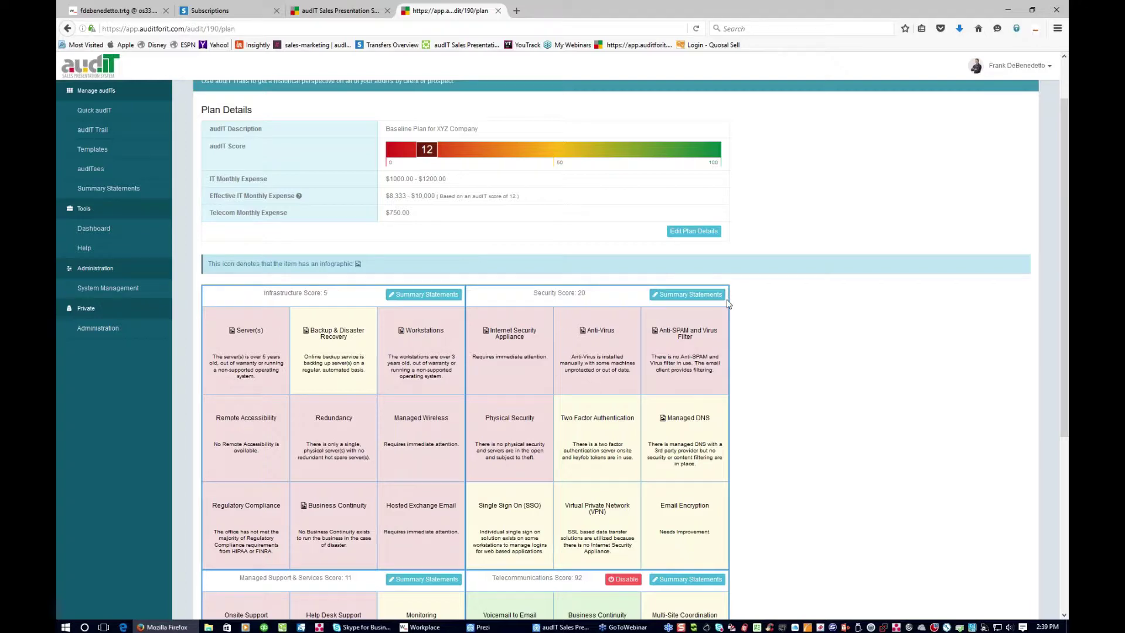
scroll(729, 304, down, 5)
scroll(729, 303, up, 6)
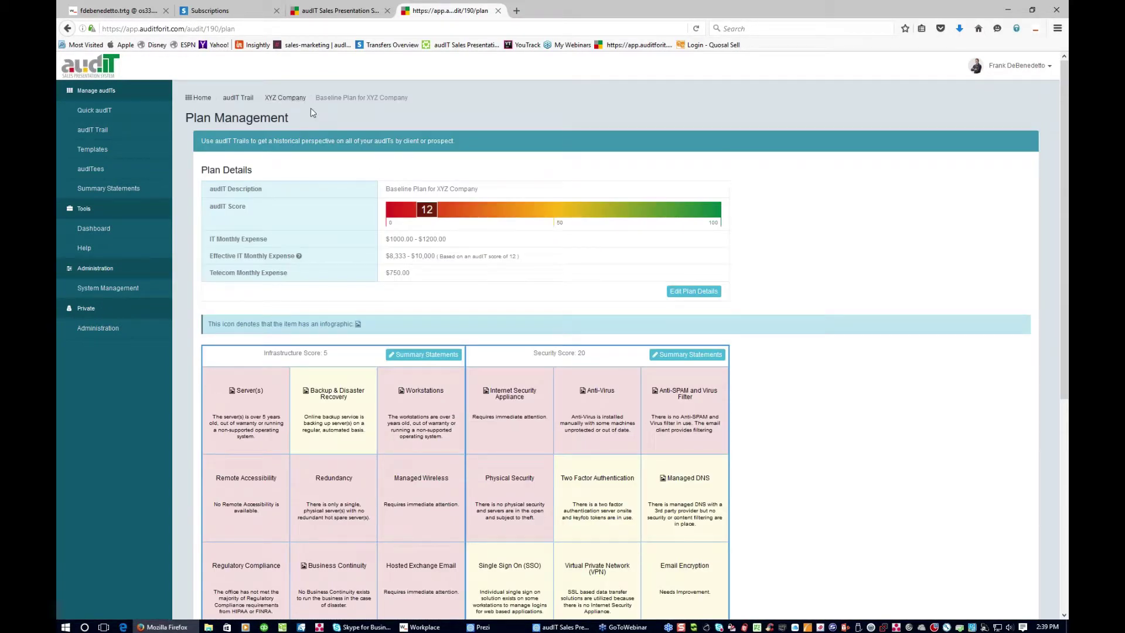
click(285, 98)
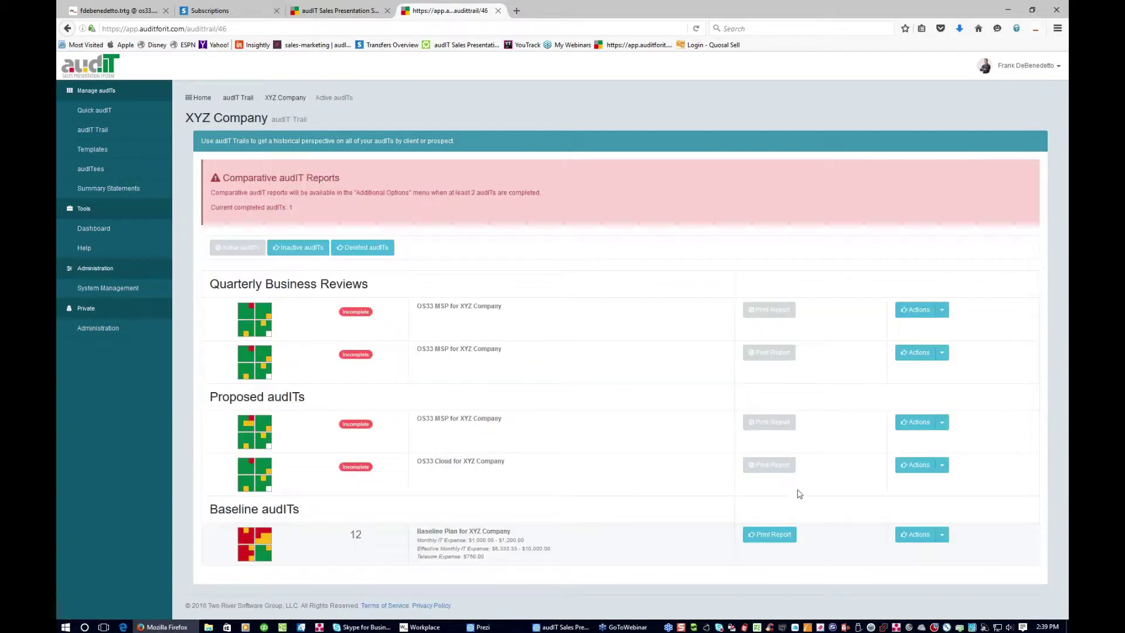
click(943, 536)
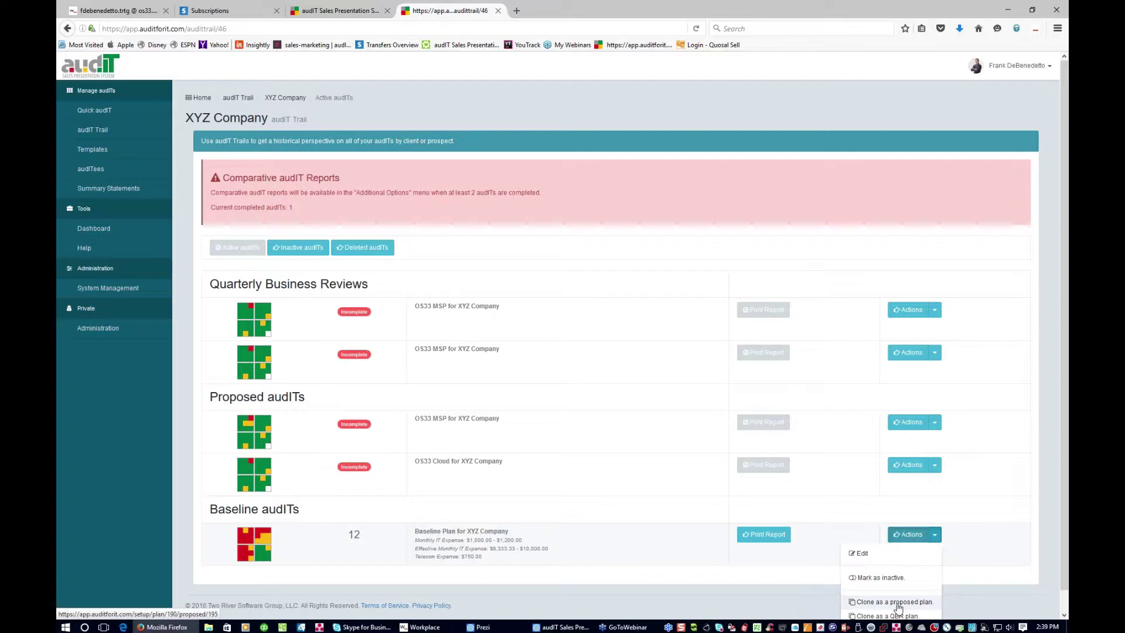
click(974, 507)
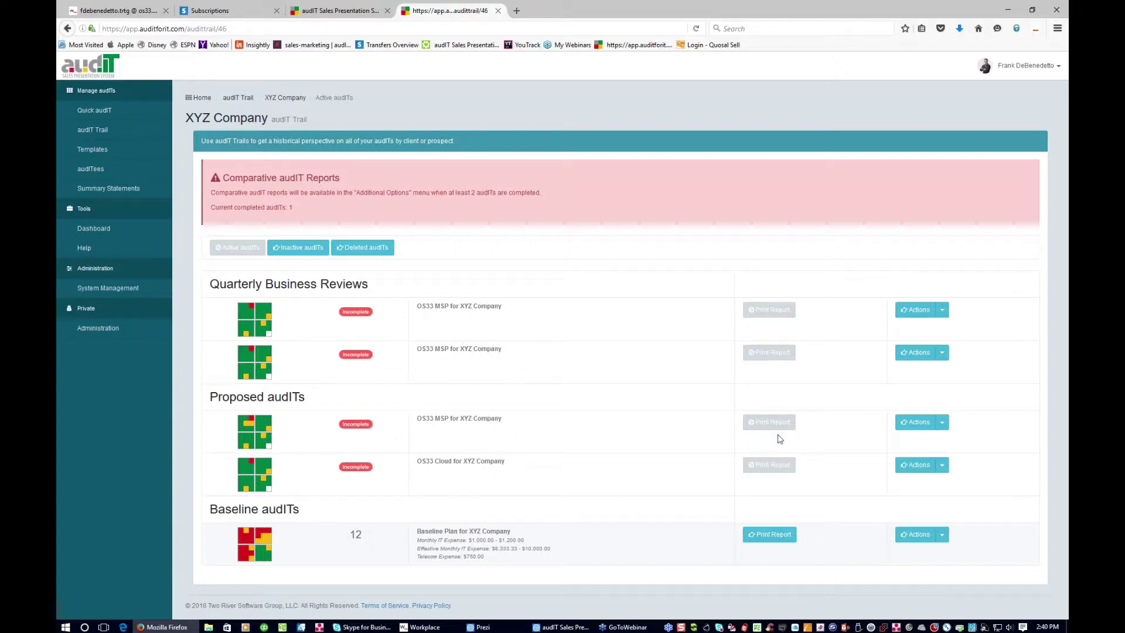
Step: Open the proposed audIT OS33 MSP for XYZ Company for editing, and view and save its plan details
click(942, 424)
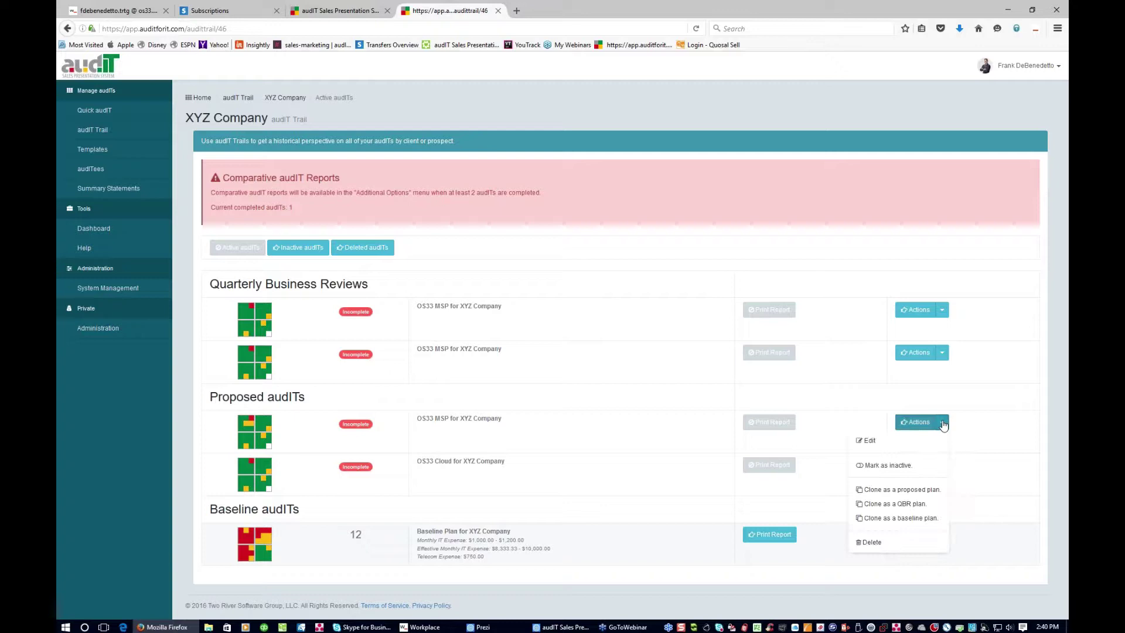
click(866, 440)
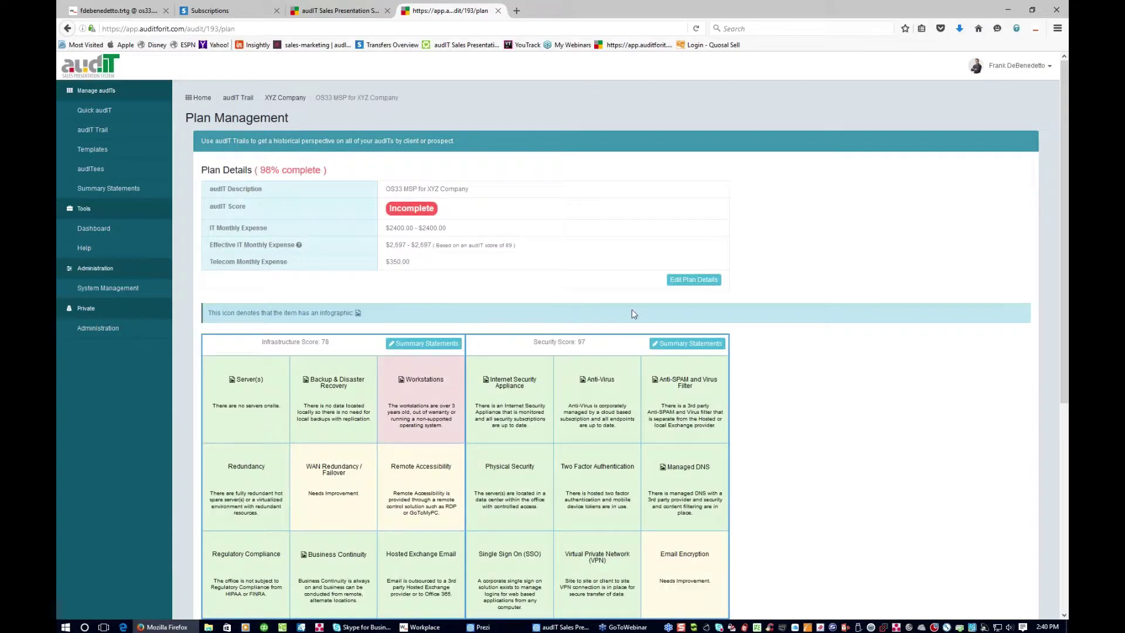
click(689, 281)
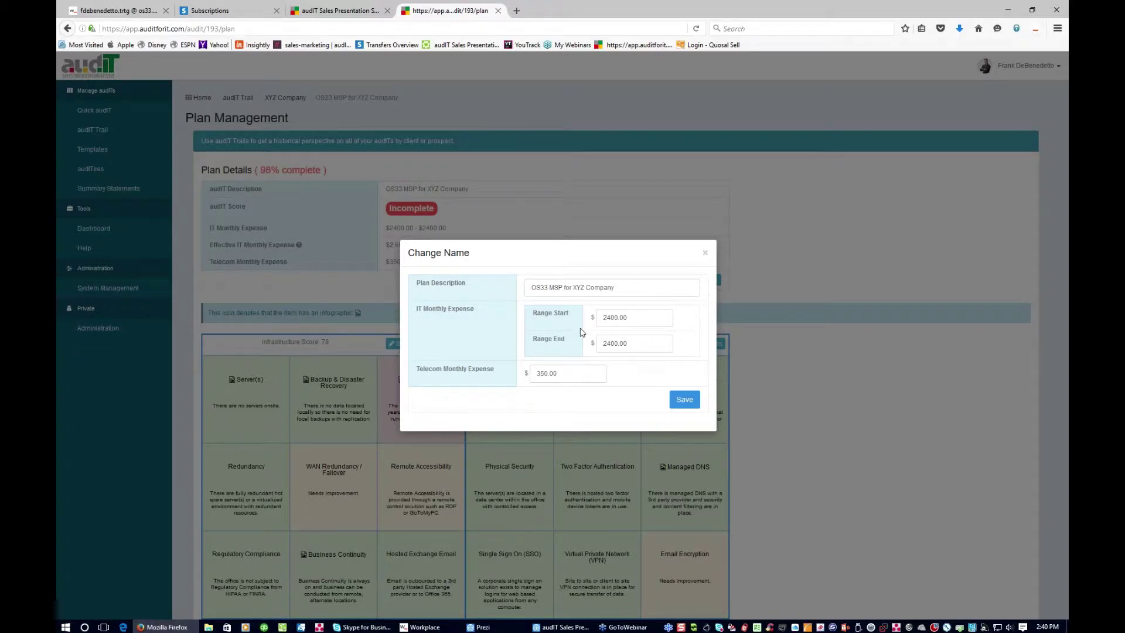
click(678, 400)
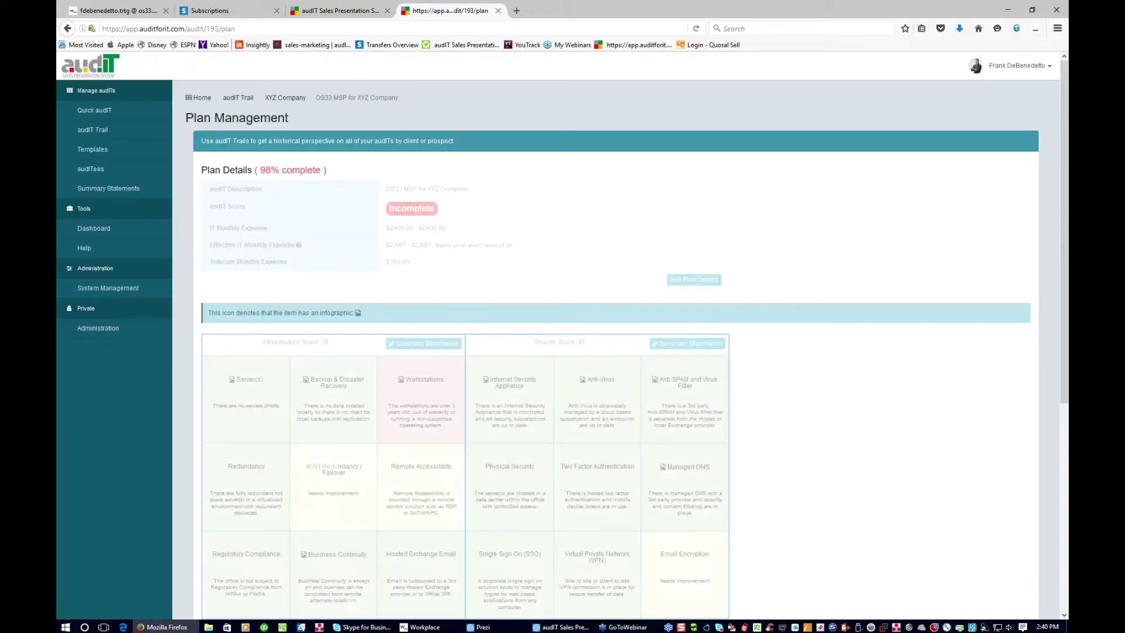
Step: Change the proposed plan's description to "Two River Cloud powered by OS33" and save the plan details
click(694, 279)
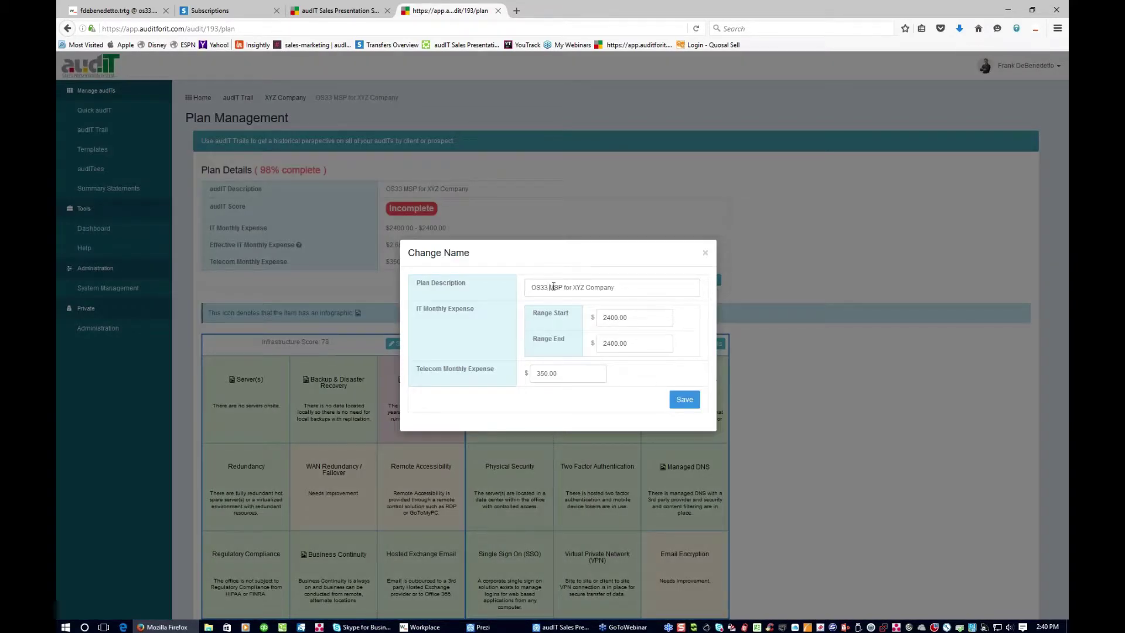
drag(549, 288, 564, 287)
key(BackSpace)
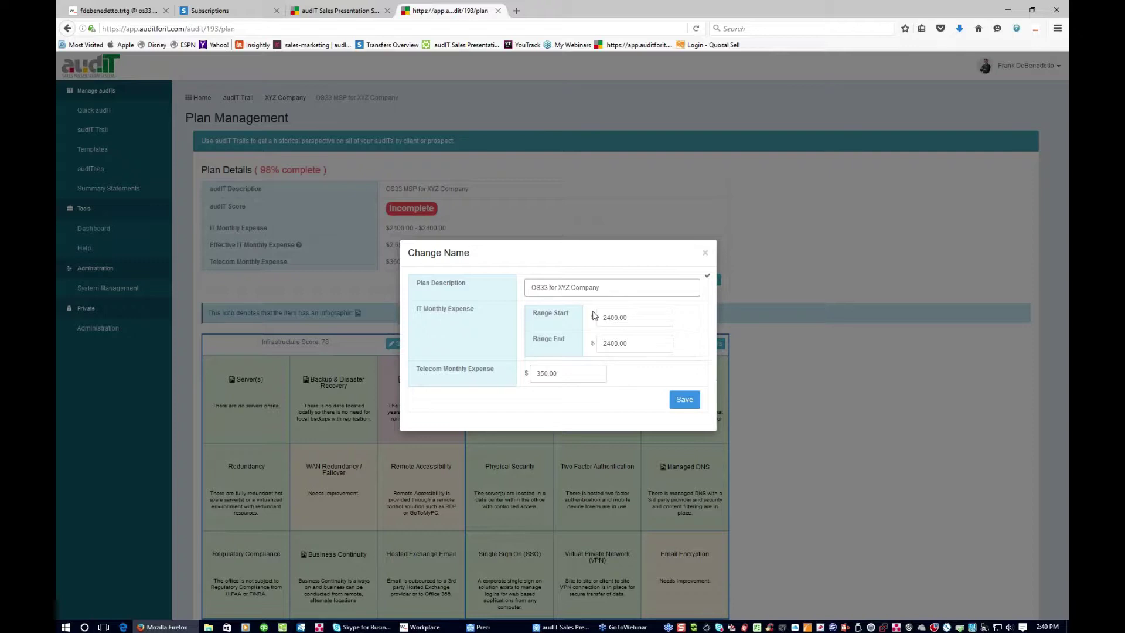
drag(551, 287, 633, 297)
text(fCloud)
key(BackSpace)
key(BackSpace)
key(BackSpace)
key(BackSpace)
key(BackSpace)
key(BackSpace)
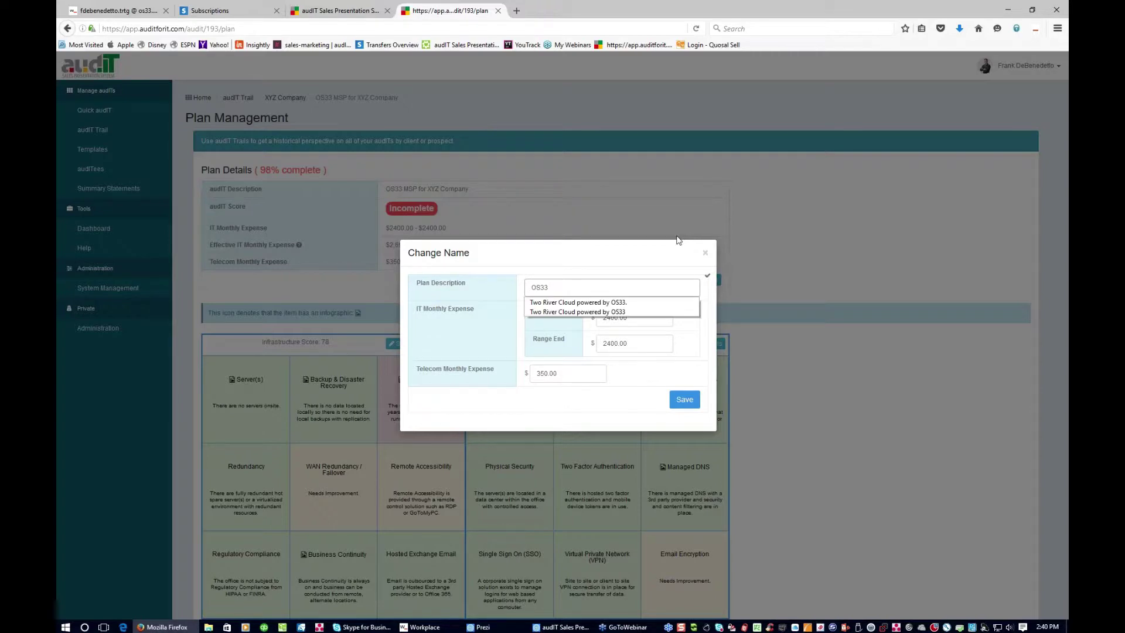
text(C)
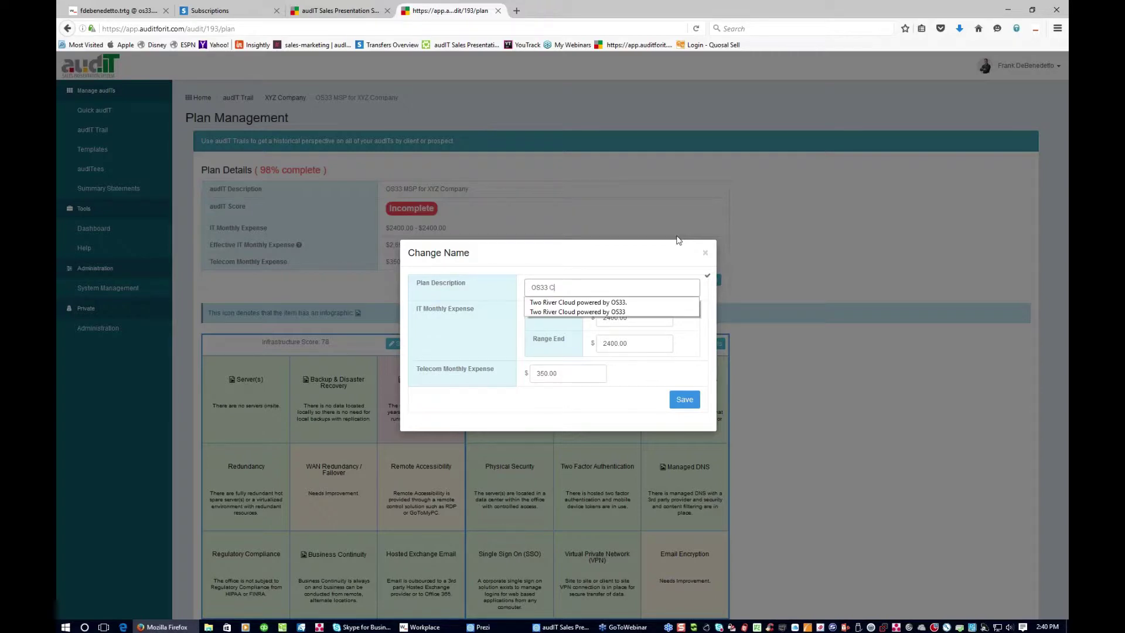
click(604, 303)
click(679, 401)
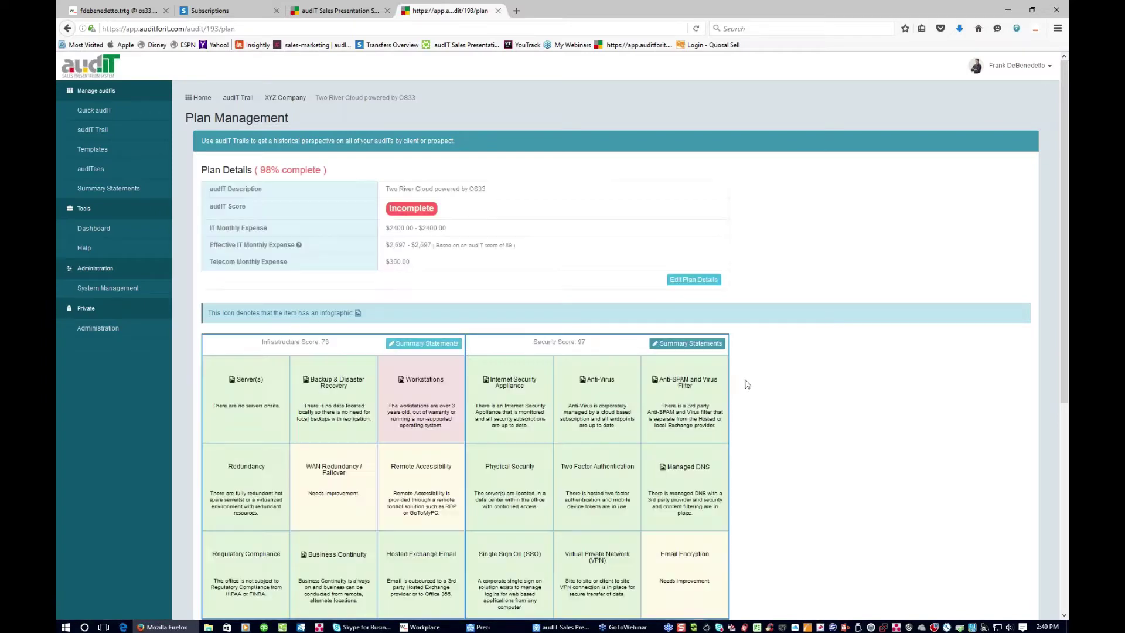
Step: In the plan's Telecommunications category, place the Business Continuity item in the middle cell of the last row
scroll(747, 390, down, 3)
scroll(750, 399, down, 3)
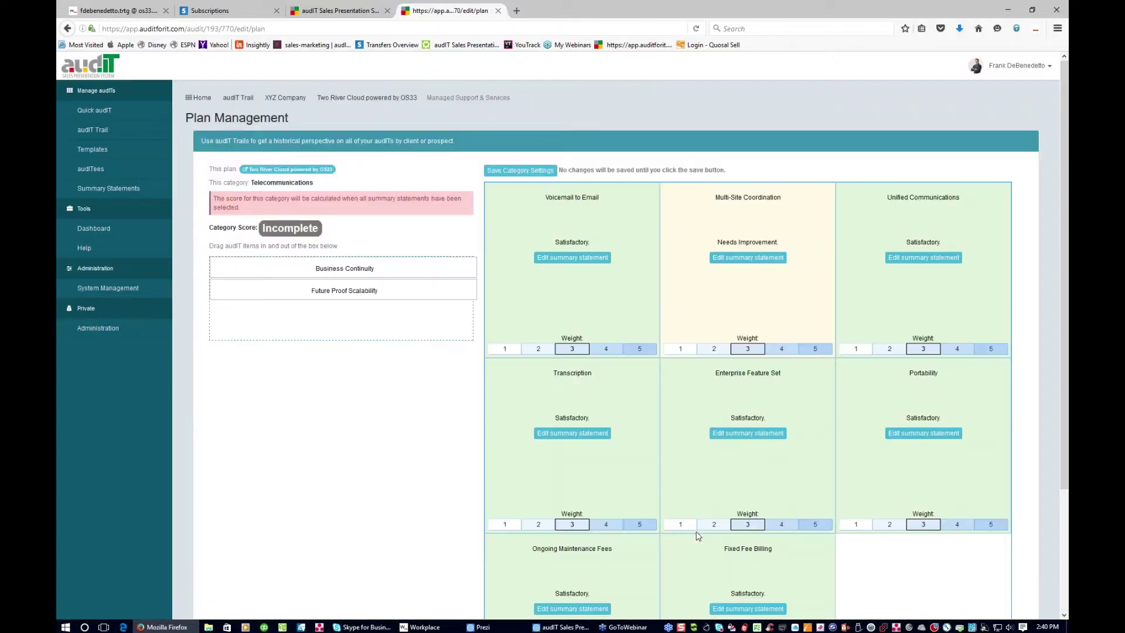
scroll(698, 532, down, 2)
drag(601, 257, 819, 505)
Step: Try to set the Business Continuity summary statement to Satisfactory, and save the Telecommunications category settings
click(758, 490)
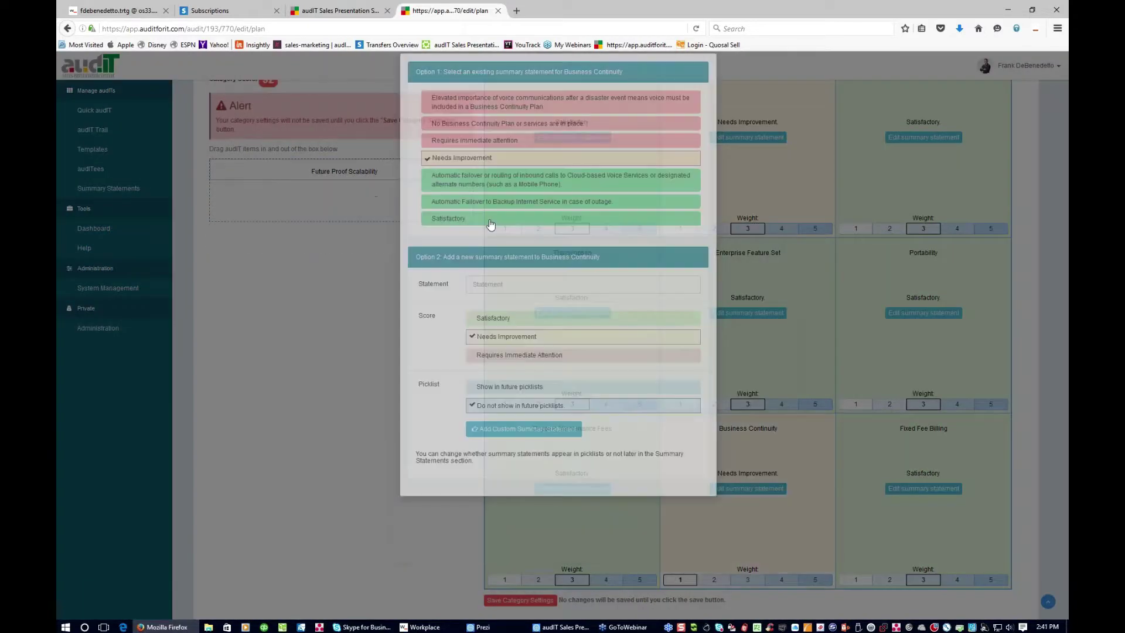
click(492, 221)
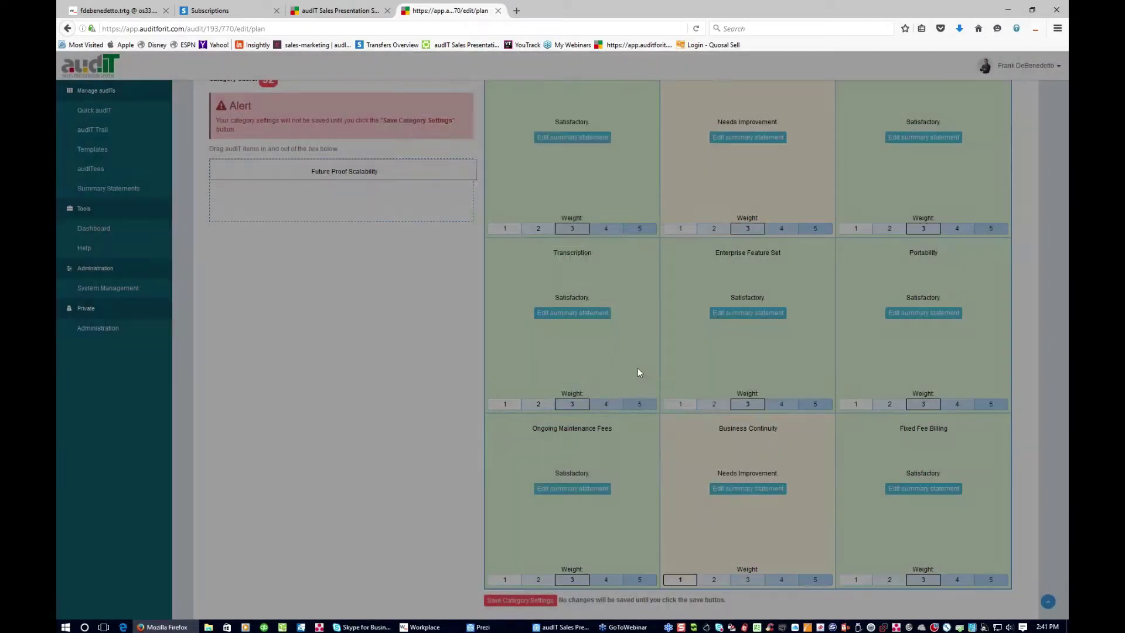
click(522, 600)
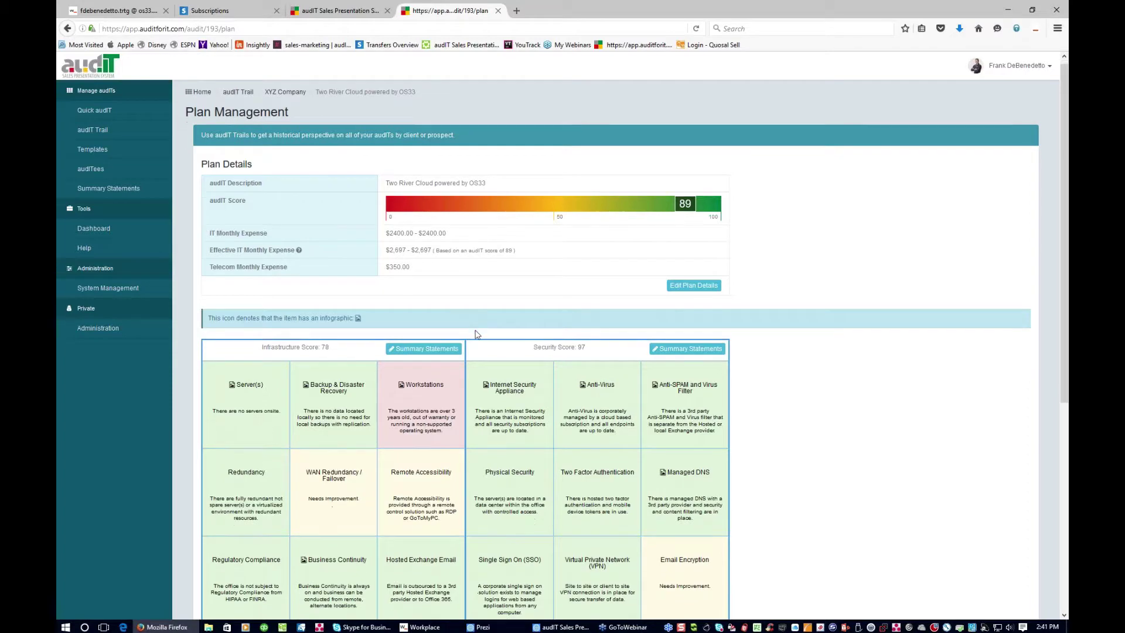
Step: Review the category grids of the Two River Cloud powered by OS33 plan and return to XYZ Company's audIT Trail to view its available actions
scroll(459, 364, down, 3)
scroll(573, 519, down, 1)
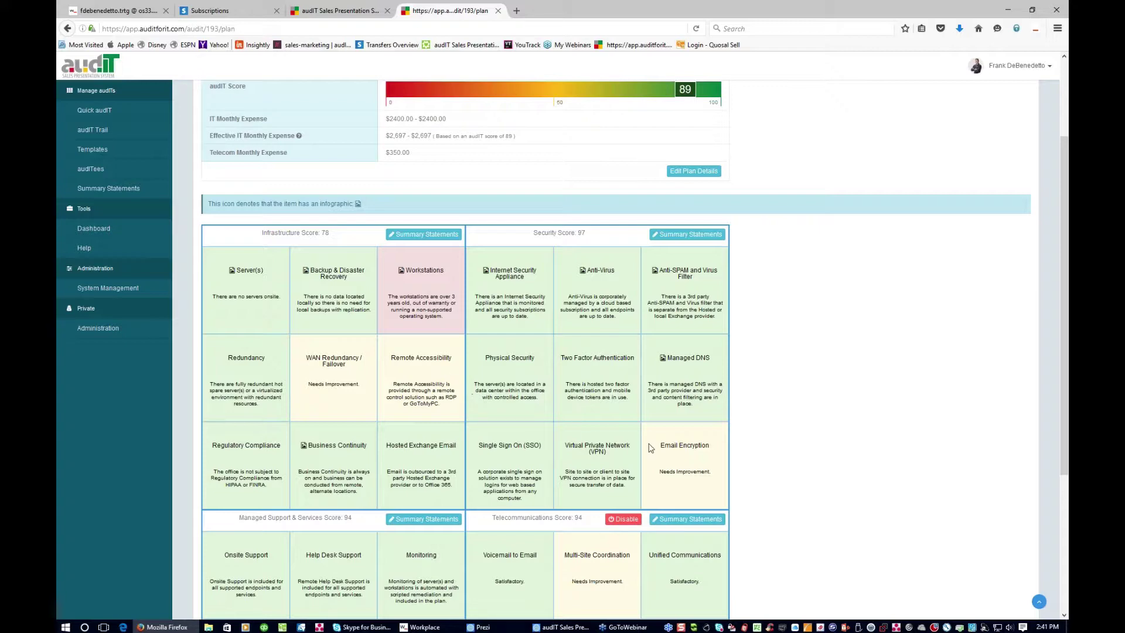
scroll(695, 472, down, 1)
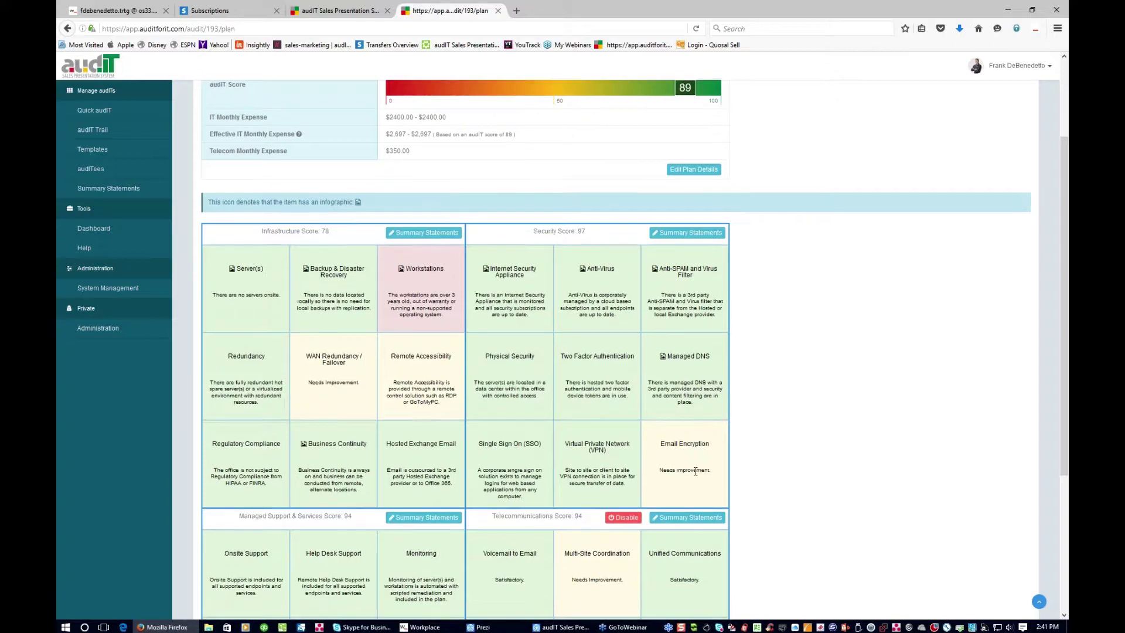
scroll(695, 472, down, 5)
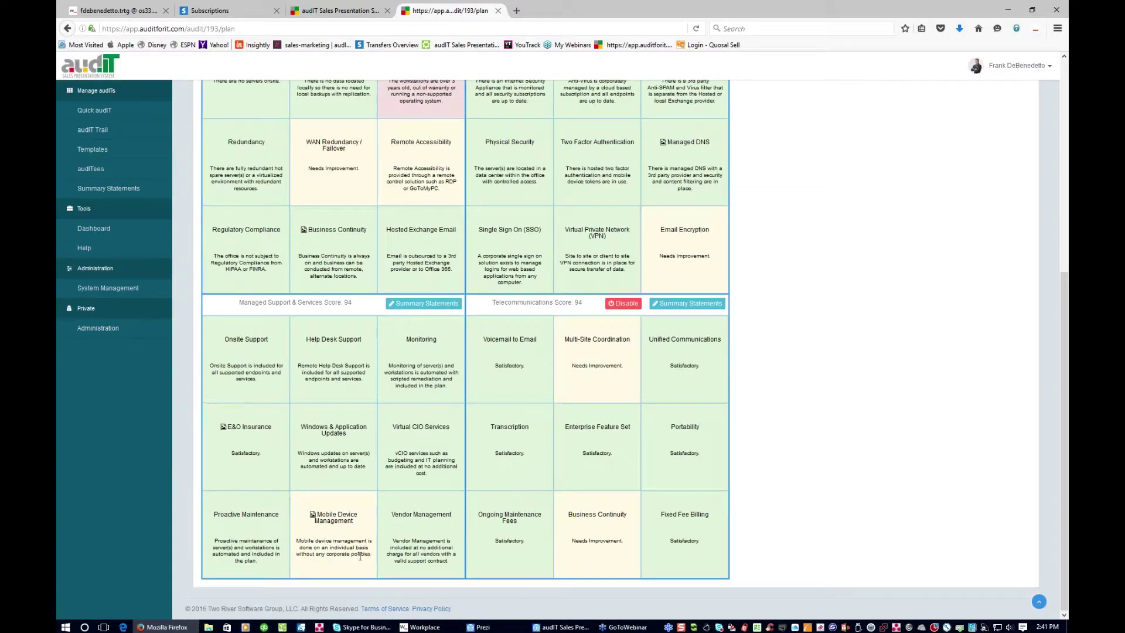
scroll(360, 557, up, 1)
scroll(360, 557, up, 5)
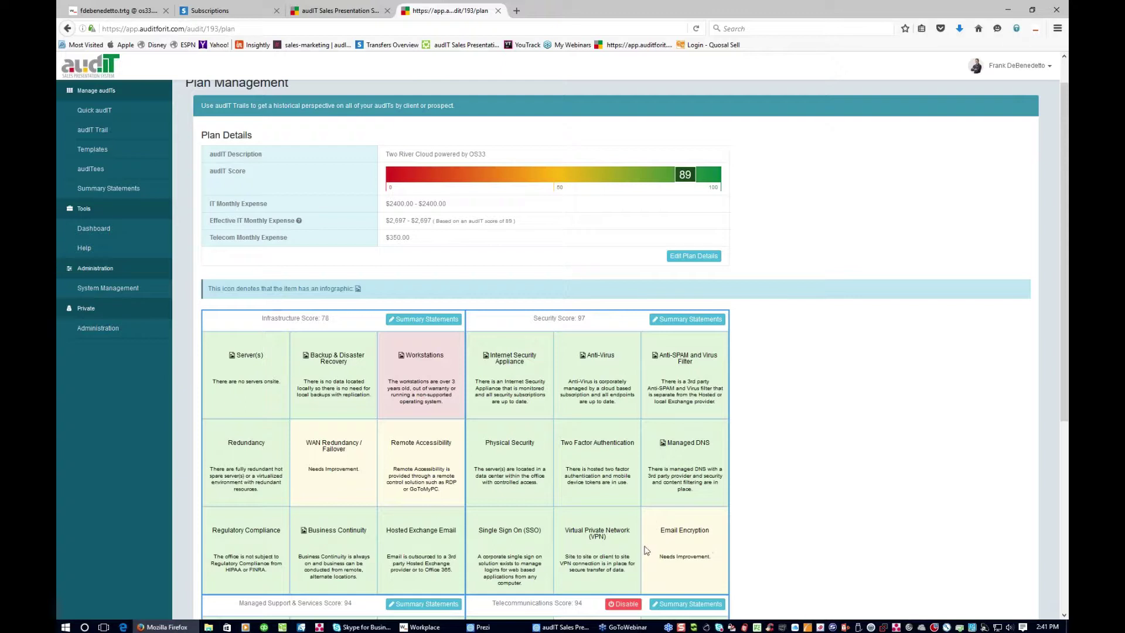
key(alt+Left)
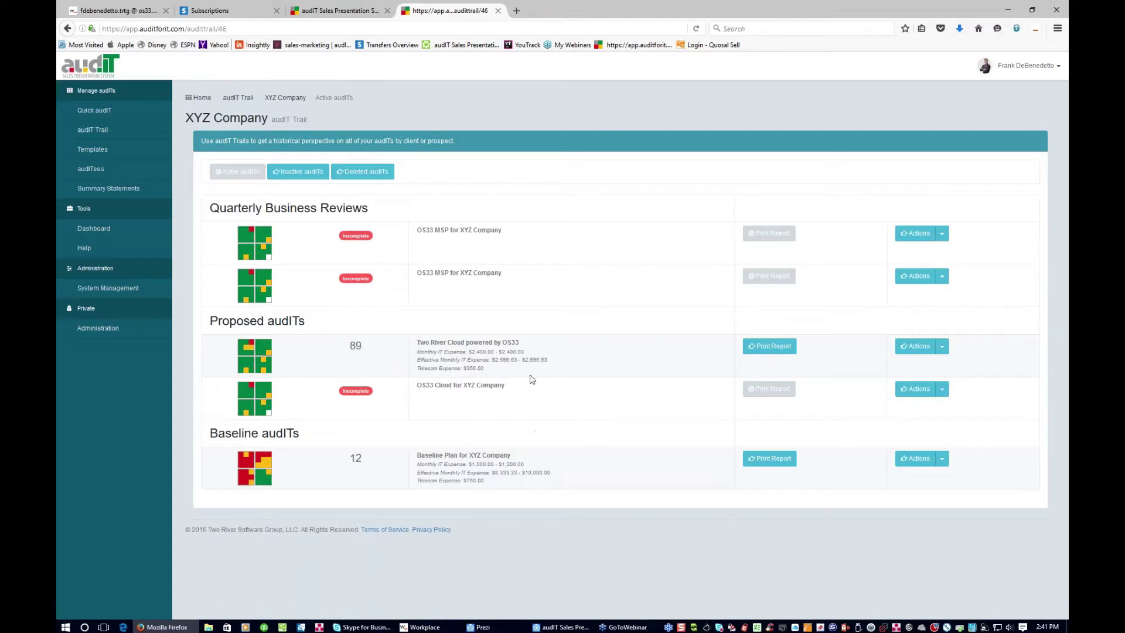
click(942, 348)
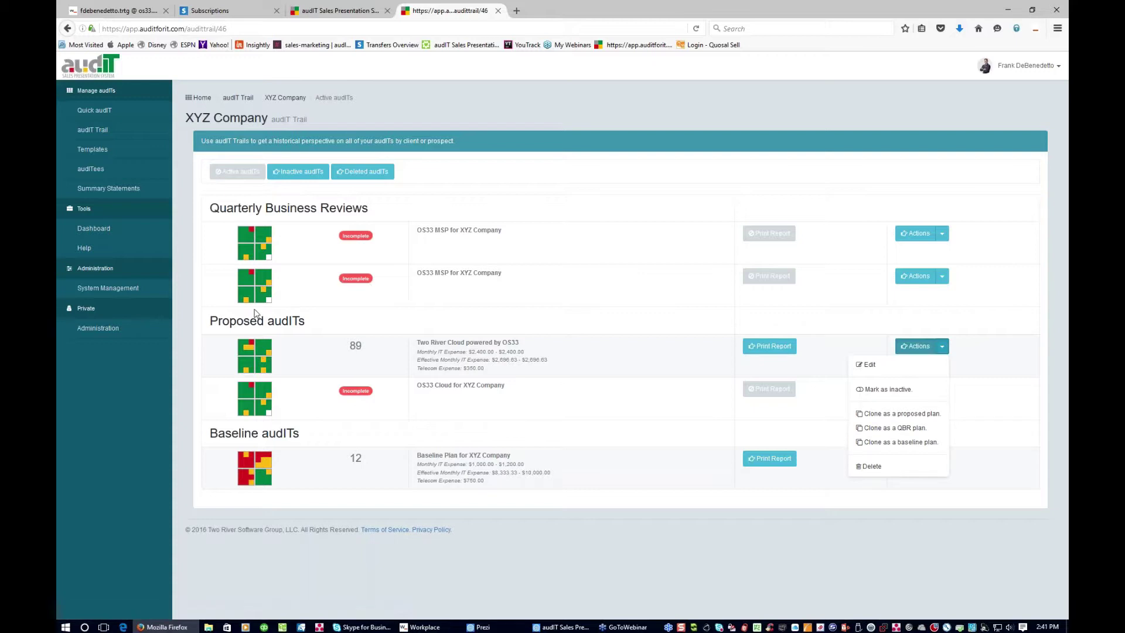
click(206, 301)
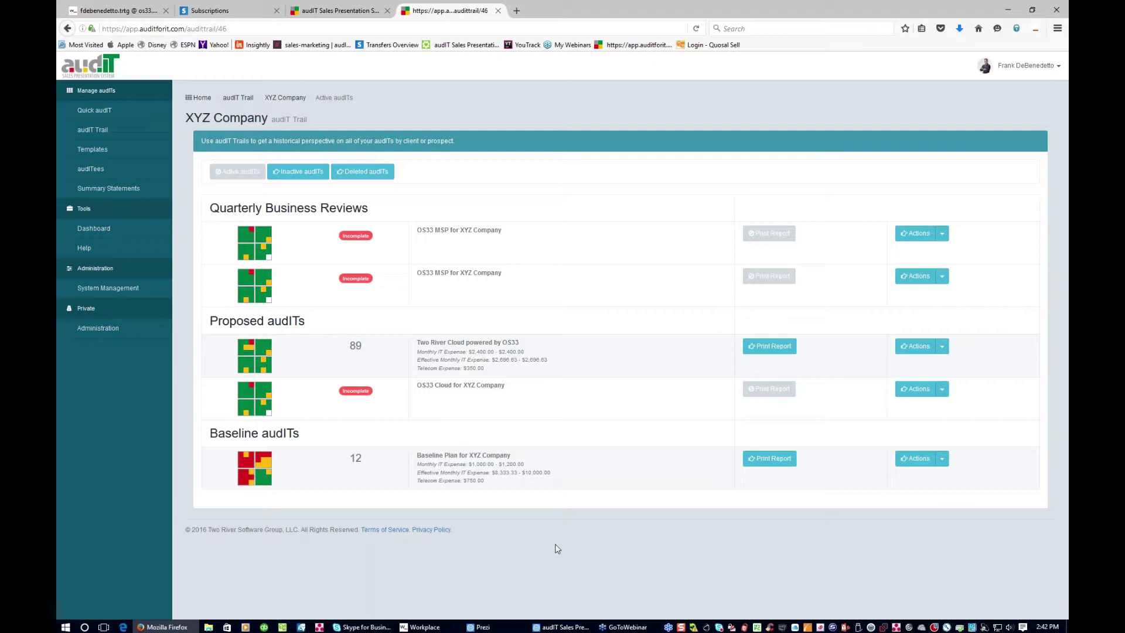
Step: Generate a comparative report with the Baseline Plan as the first base audit, compared to the proposed Two River Cloud powered by OS33 plan
click(796, 461)
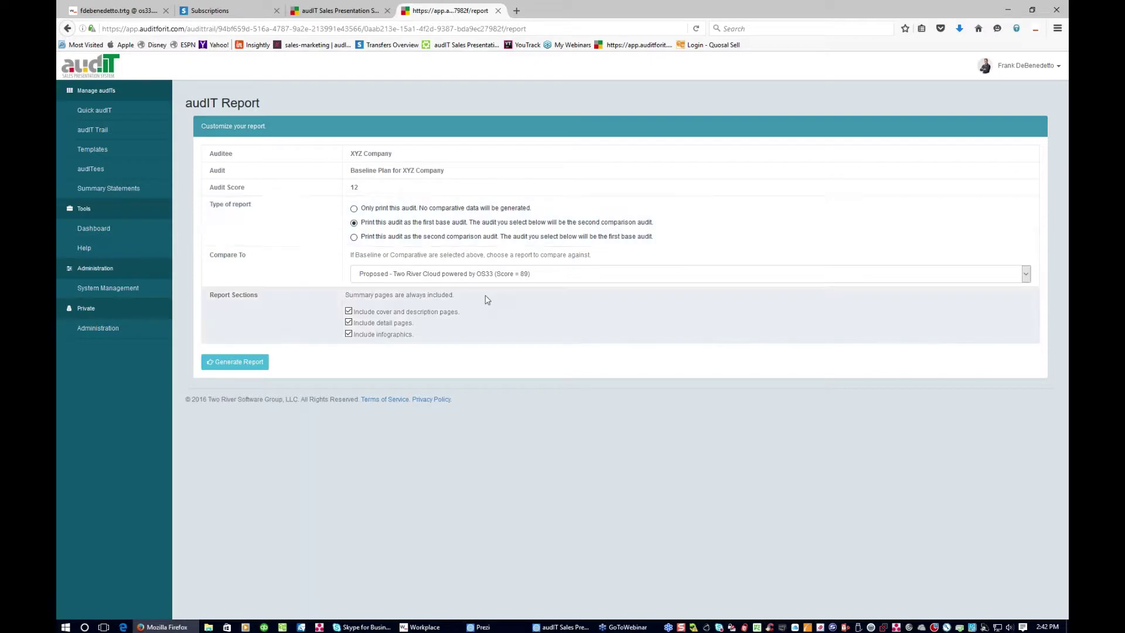
click(538, 274)
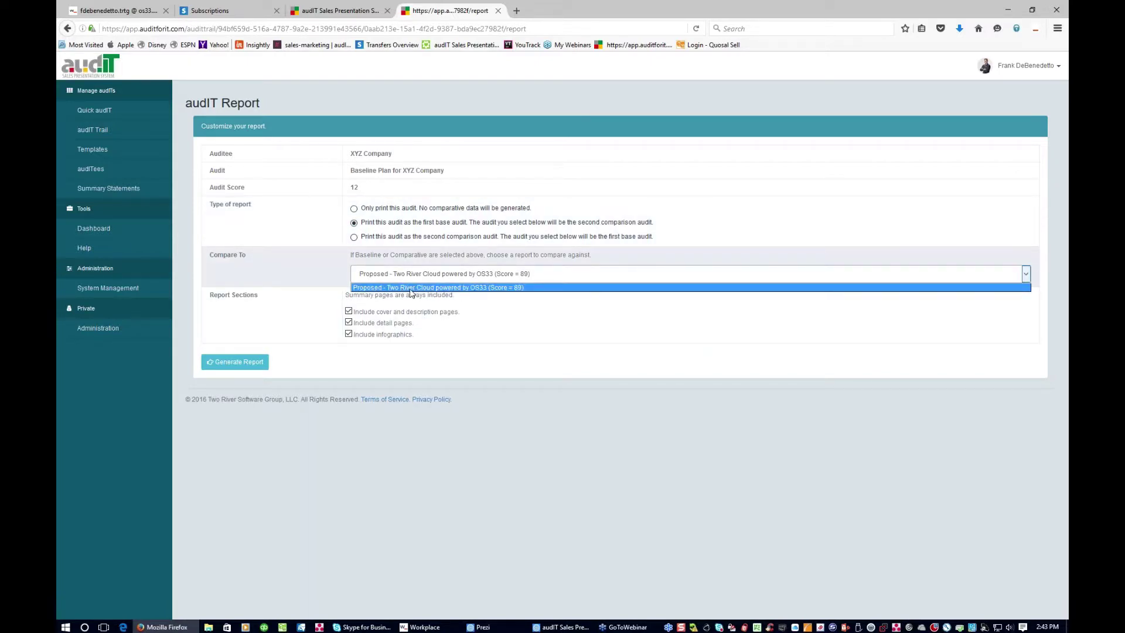
click(488, 288)
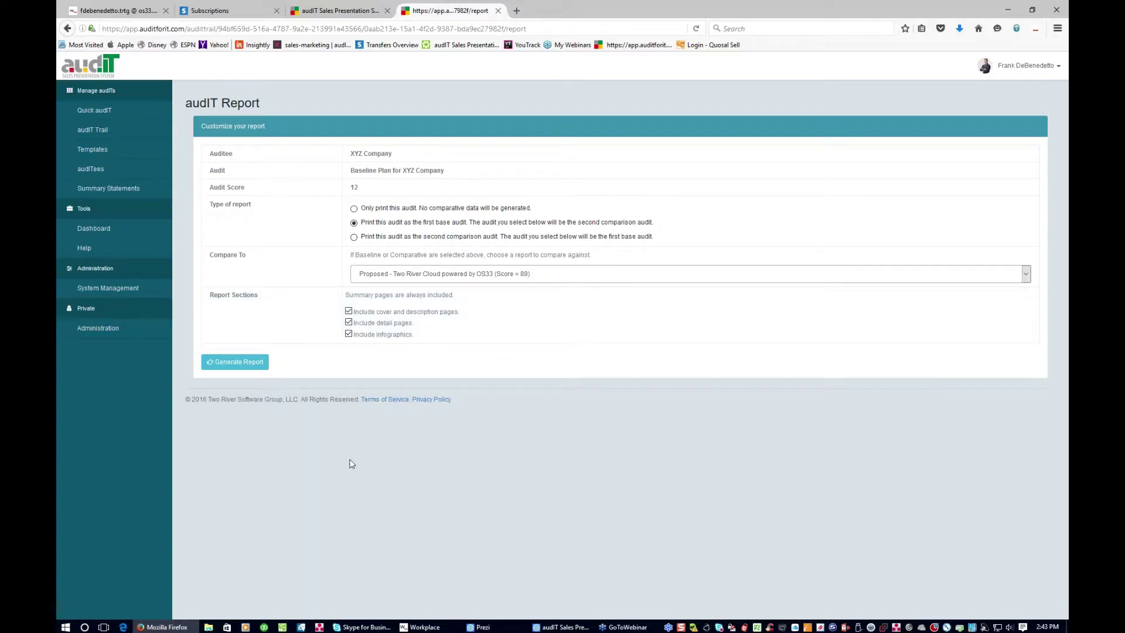
click(240, 362)
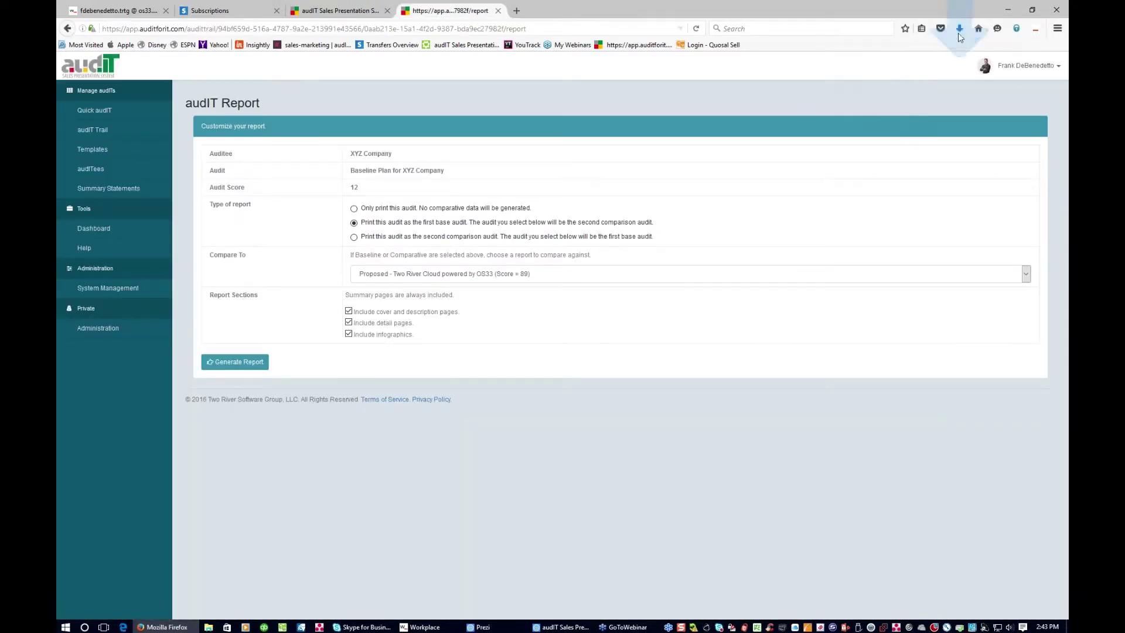
Step: Open the generated PDF report in Adobe Acrobat, fit the full page in view, and read through to the Baseline Plan summary page
click(826, 120)
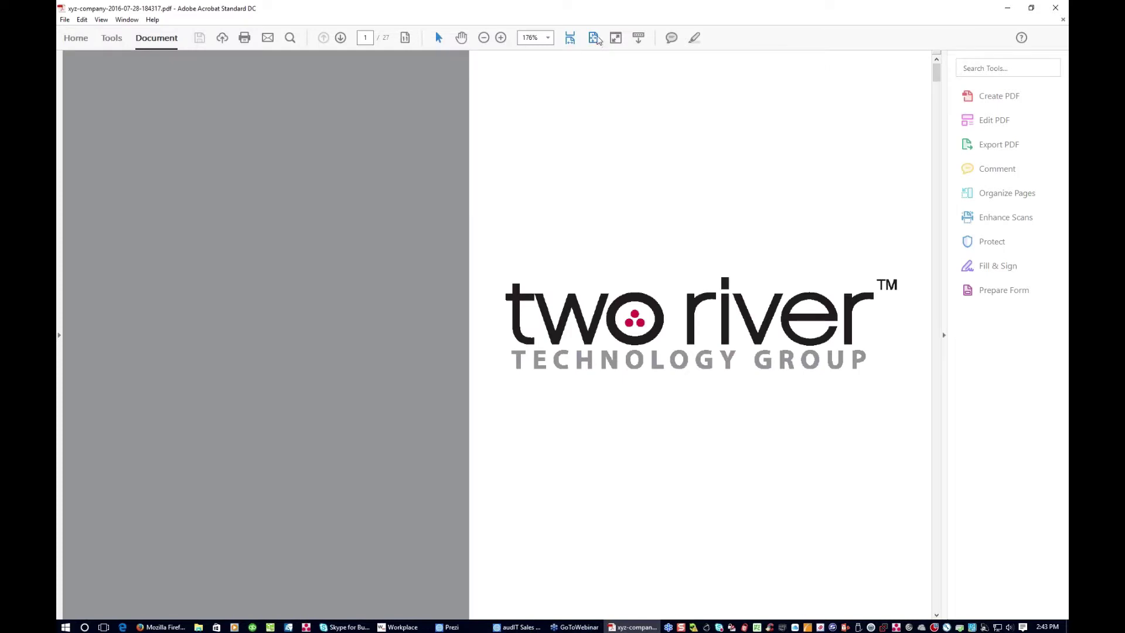
click(595, 37)
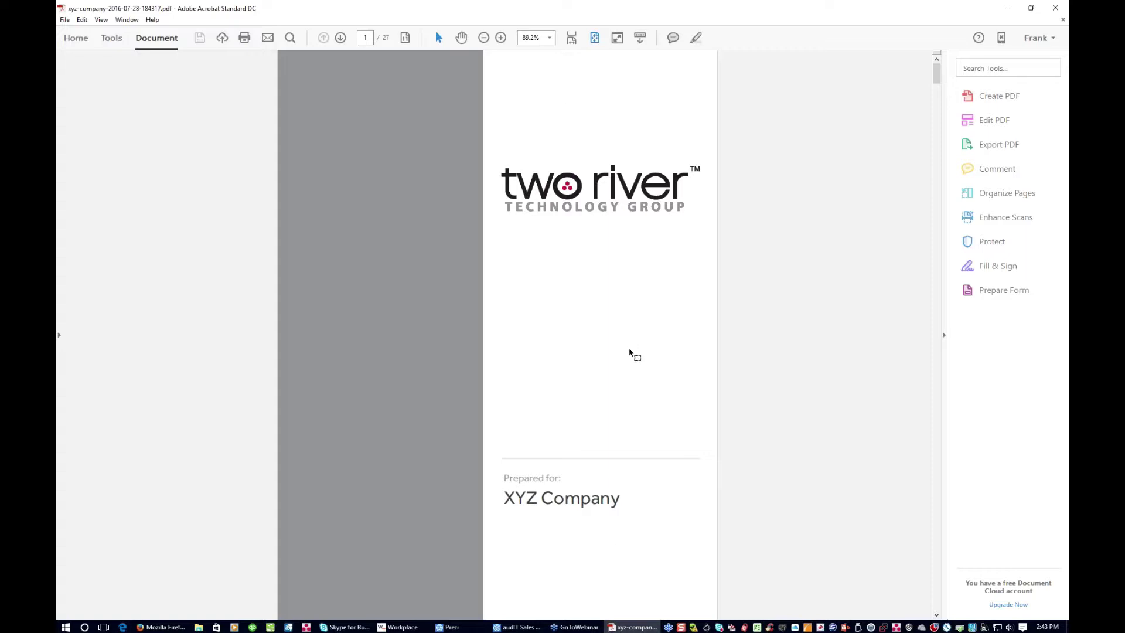
scroll(630, 352, down, 1)
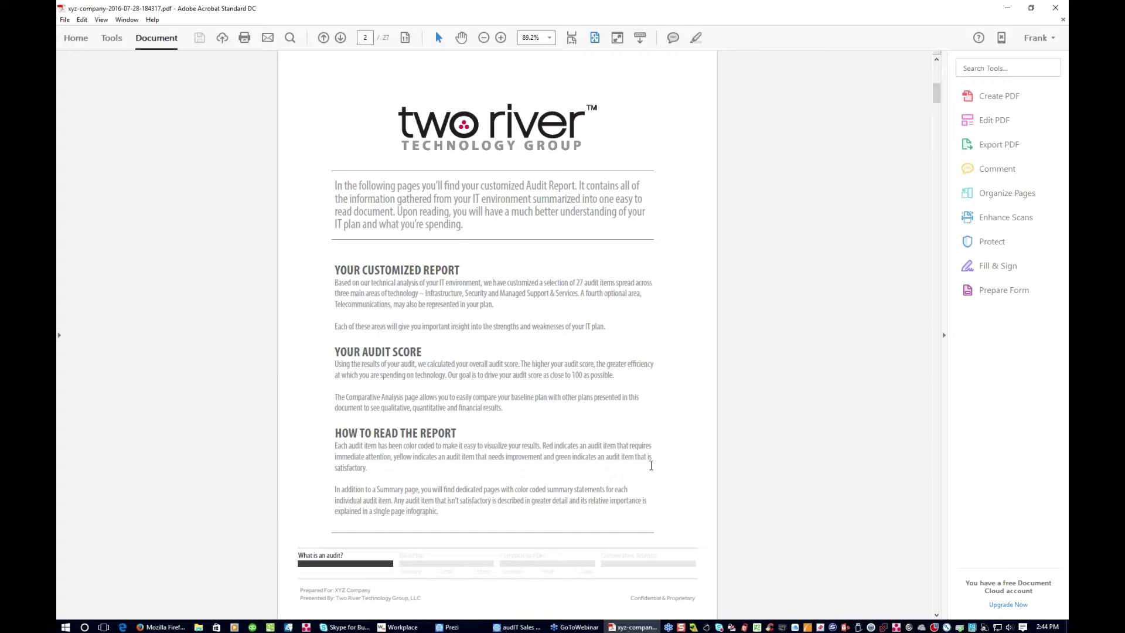
scroll(565, 443, down, 1)
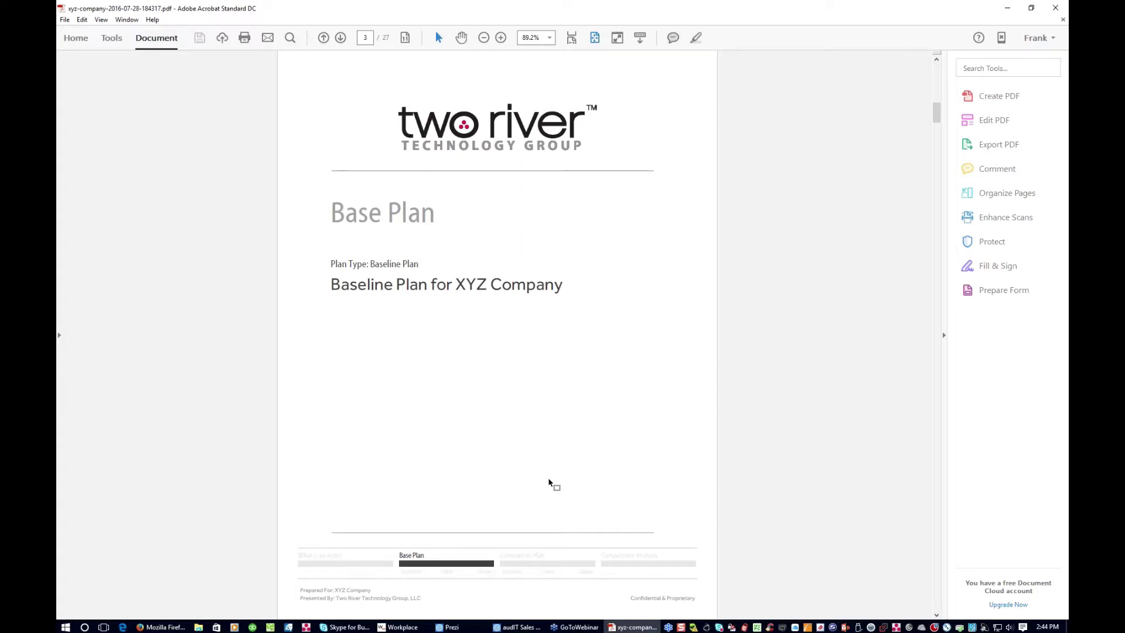
scroll(550, 483, down, 1)
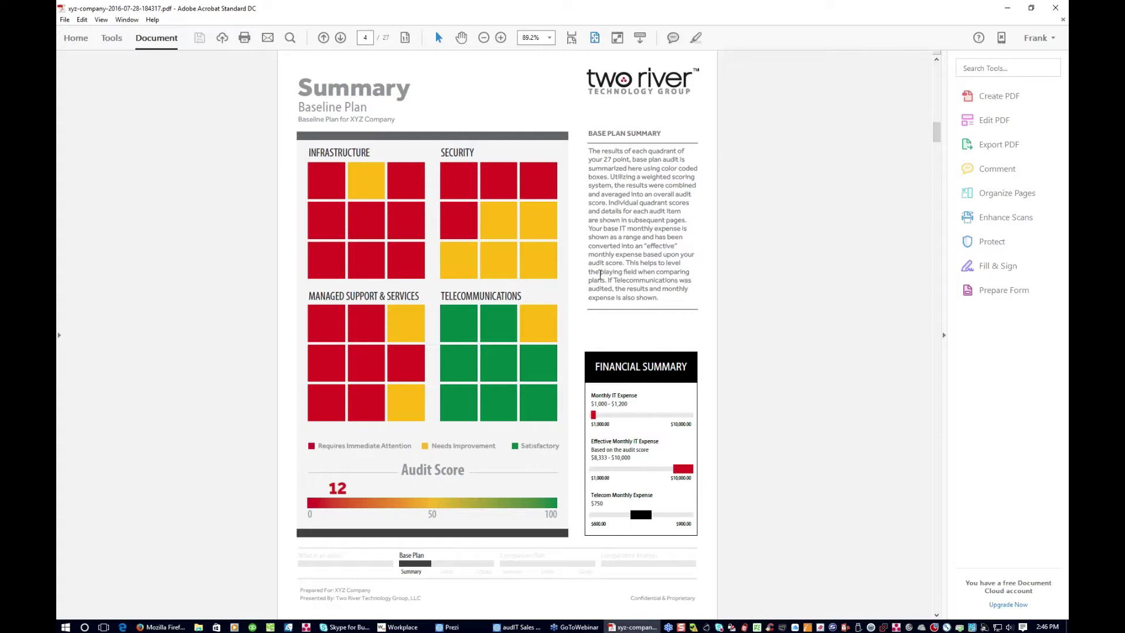
Step: Review the Baseline Plan's Audit Detail pages for Infrastructure, Security, Managed Support & Services and Telecommunications
scroll(600, 275, down, 1)
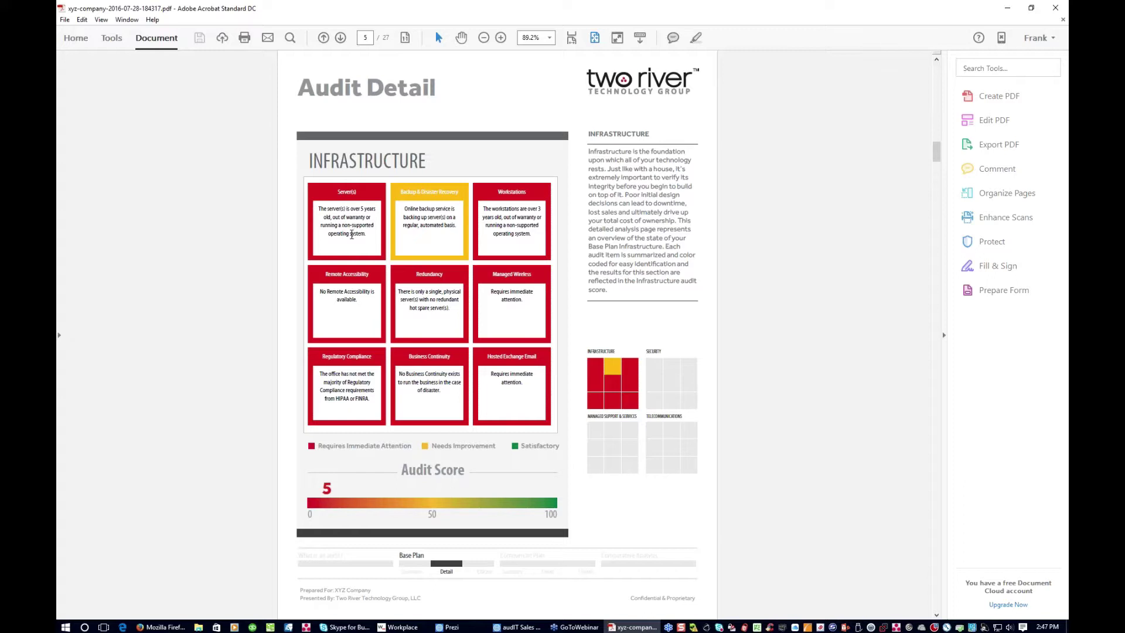
drag(322, 488, 331, 489)
scroll(450, 436, down, 2)
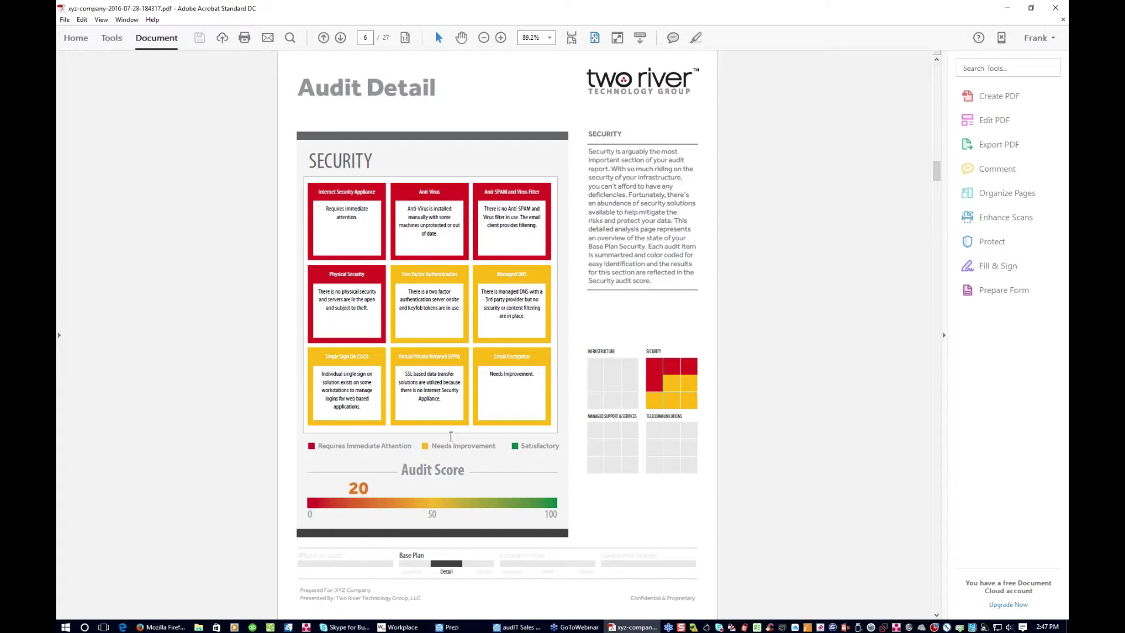
scroll(451, 437, down, 2)
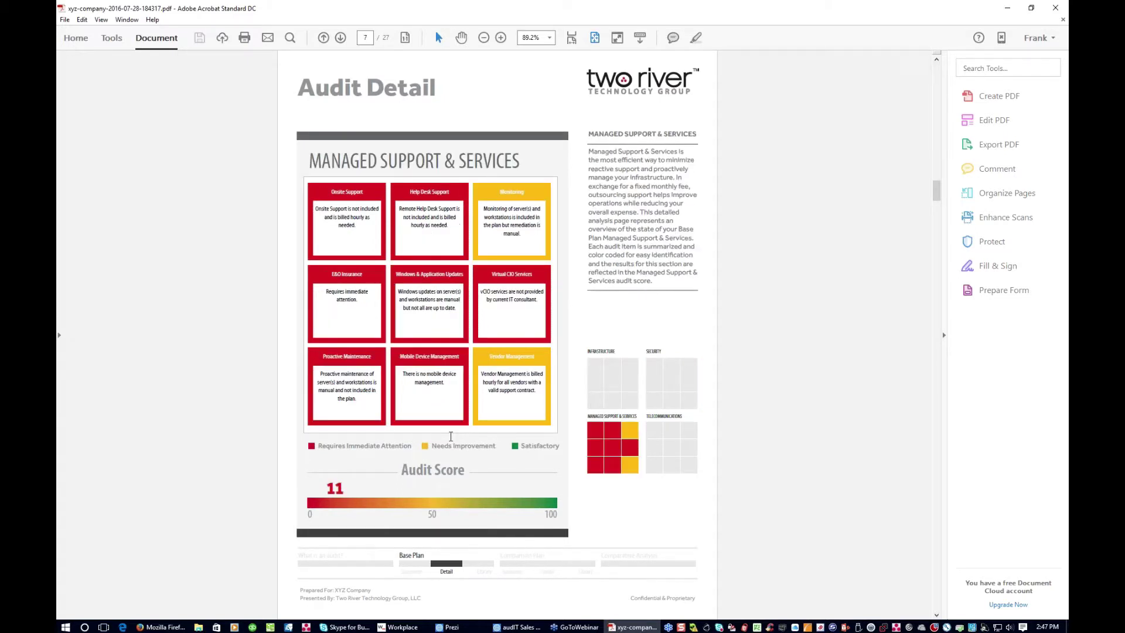
scroll(451, 436, down, 2)
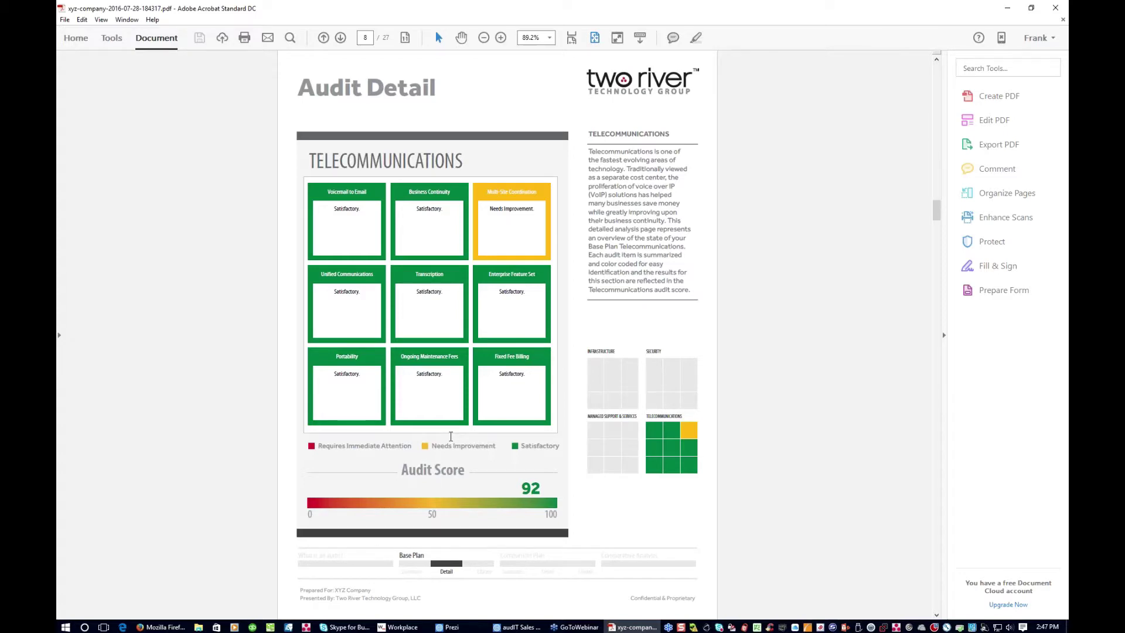
scroll(451, 436, down, 2)
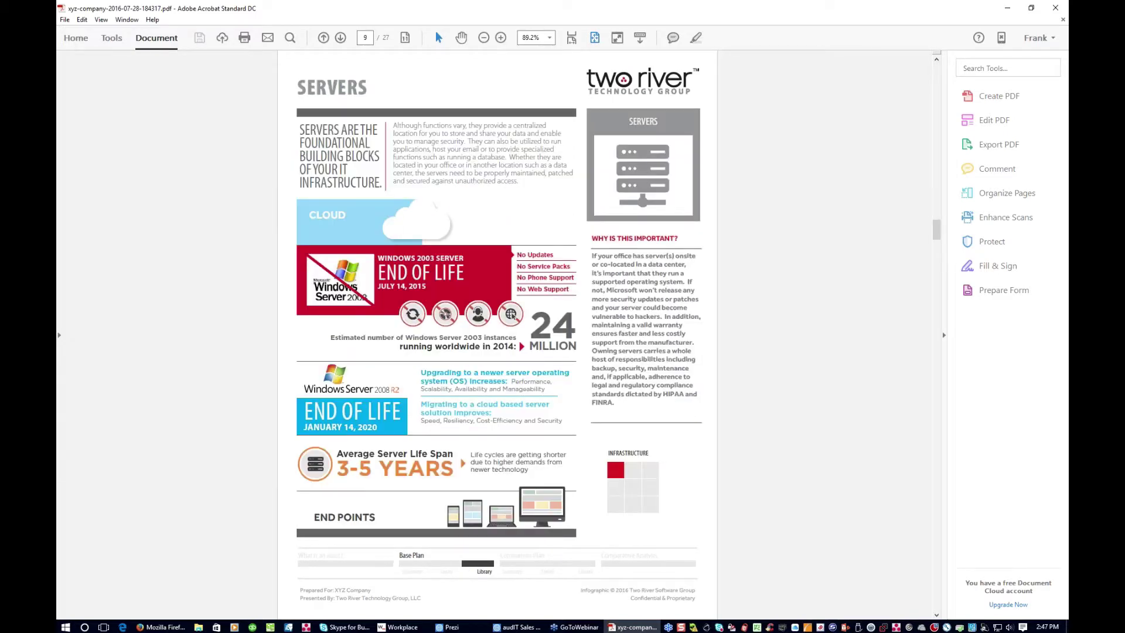
scroll(450, 436, up, 4)
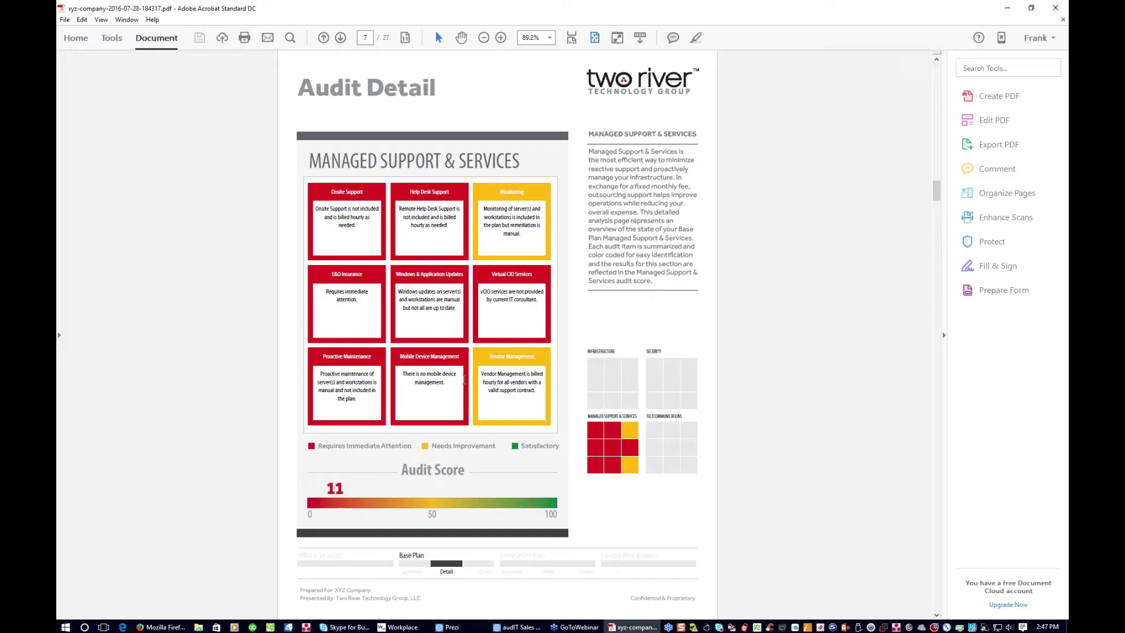
Step: Examine the Baseline Plan's Servers and Backup & Disaster Recovery infographics, highlighting the "Why is this important?" text on the backup page
scroll(464, 380, down, 3)
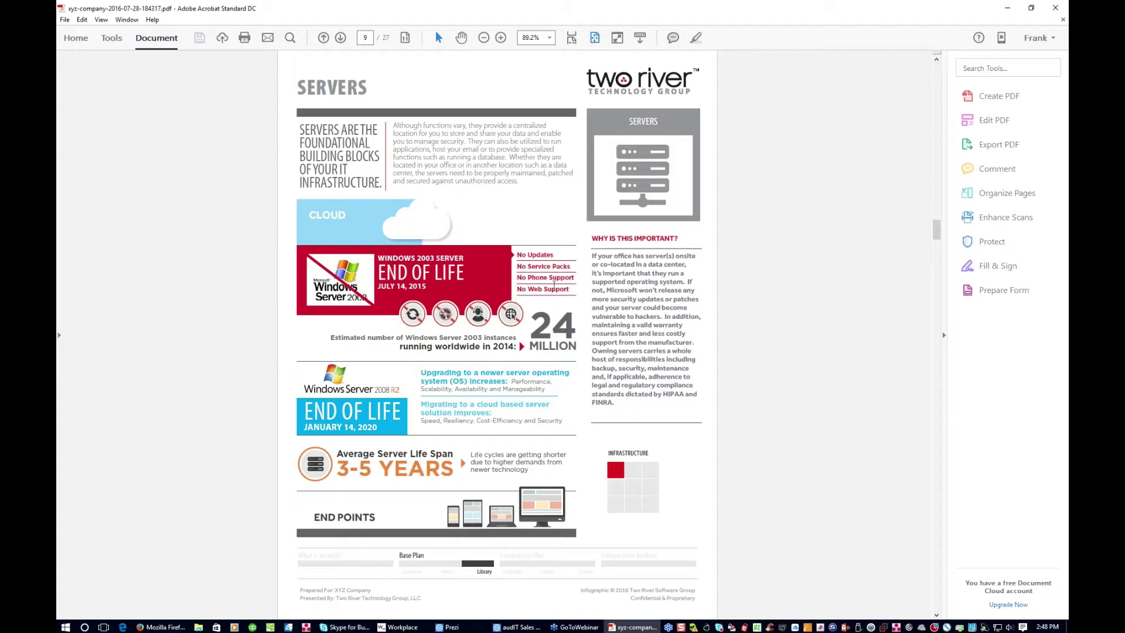
scroll(536, 325, down, 1)
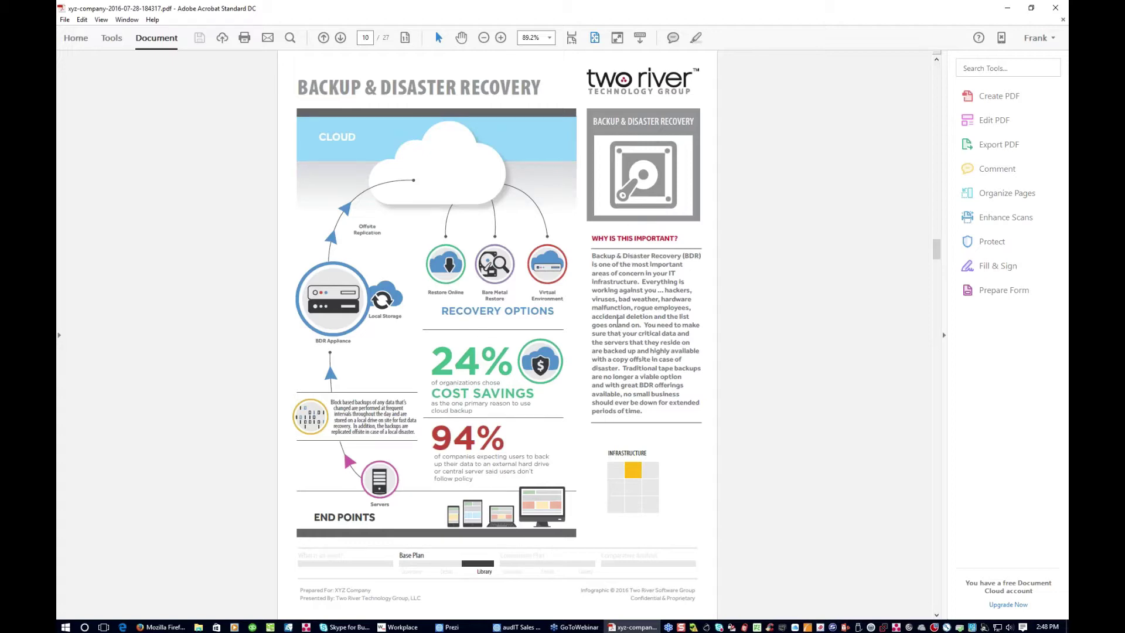
scroll(634, 321, down, 2)
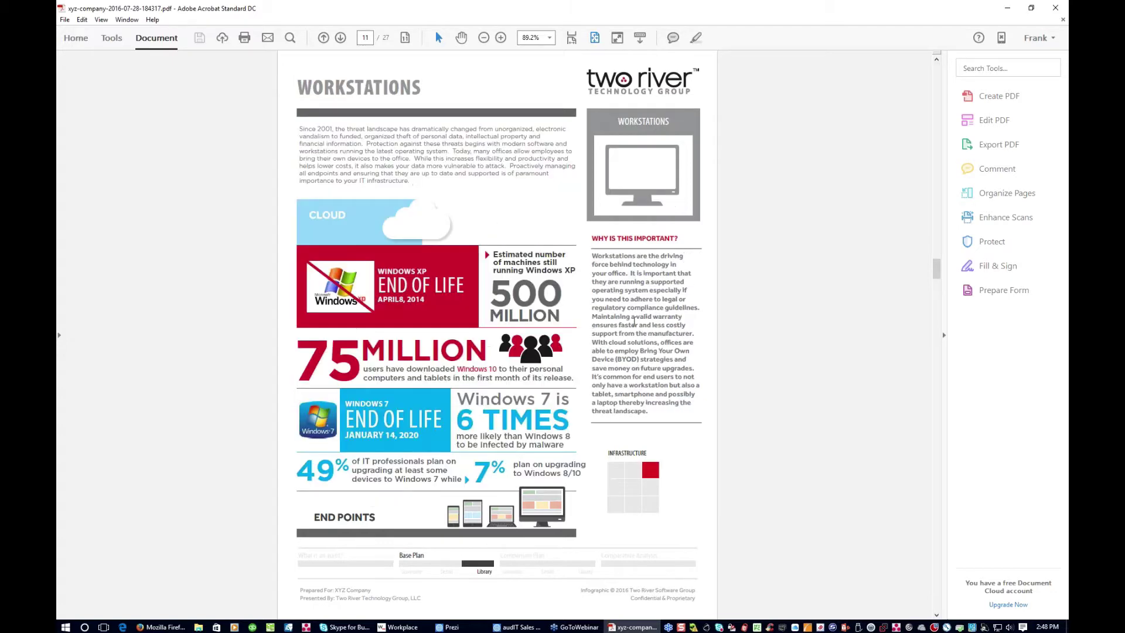
scroll(634, 321, up, 2)
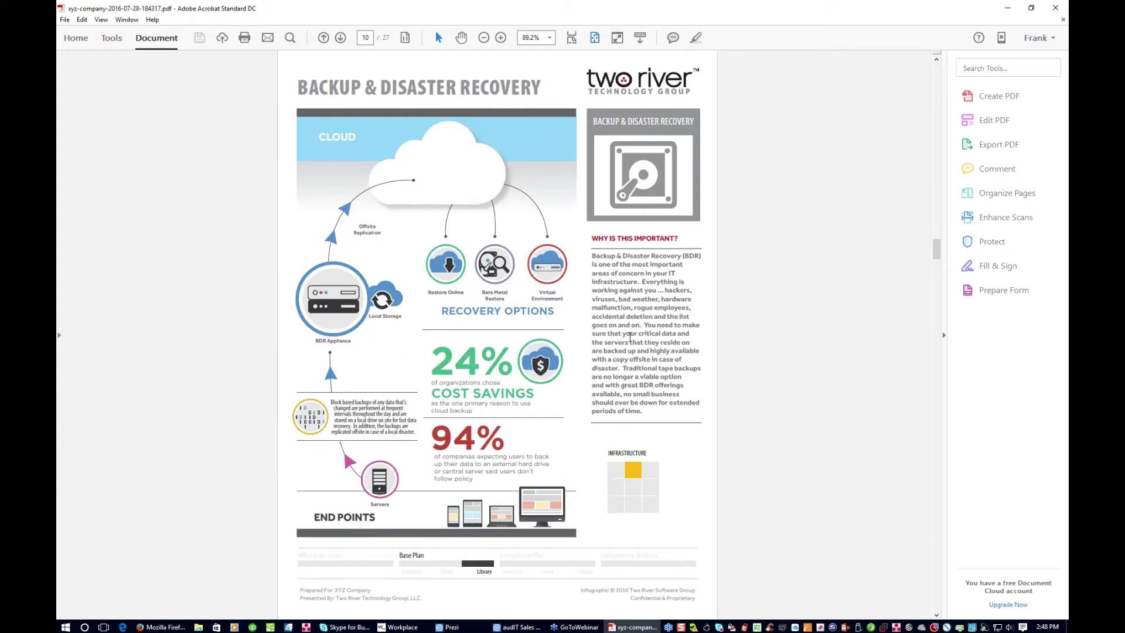
drag(591, 258, 641, 410)
click(638, 378)
scroll(635, 477, up, 1)
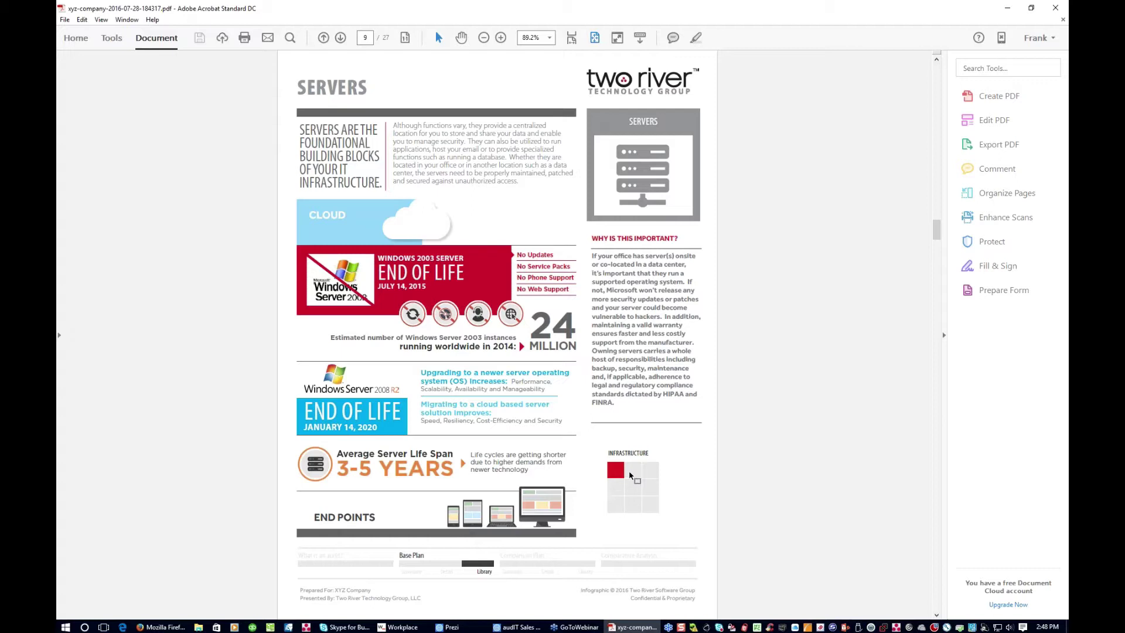
click(632, 471)
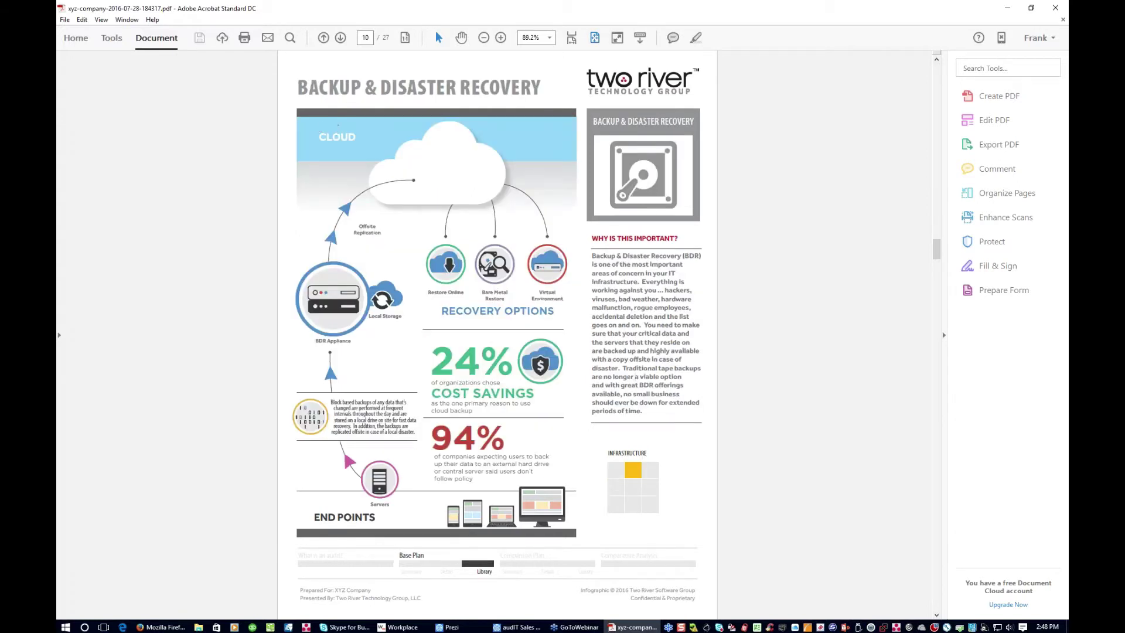
Step: Read through the Baseline Plan's Workstations, Business Continuity, Anti-Virus and Anti-SPAM & Virus Filter infographics
scroll(395, 371, down, 2)
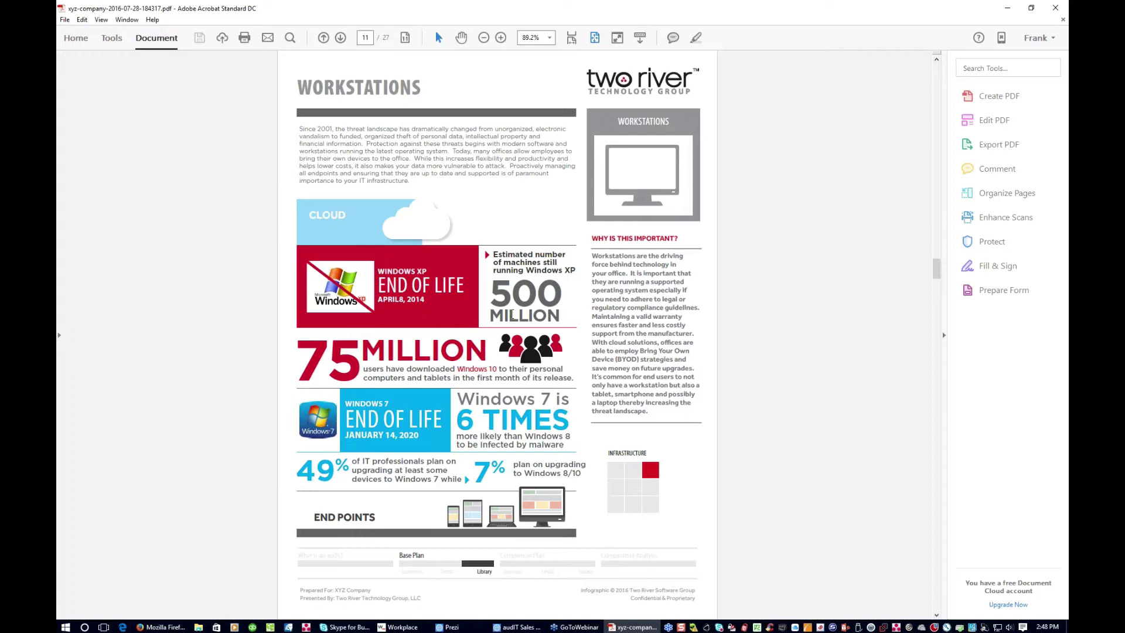
scroll(511, 315, up, 2)
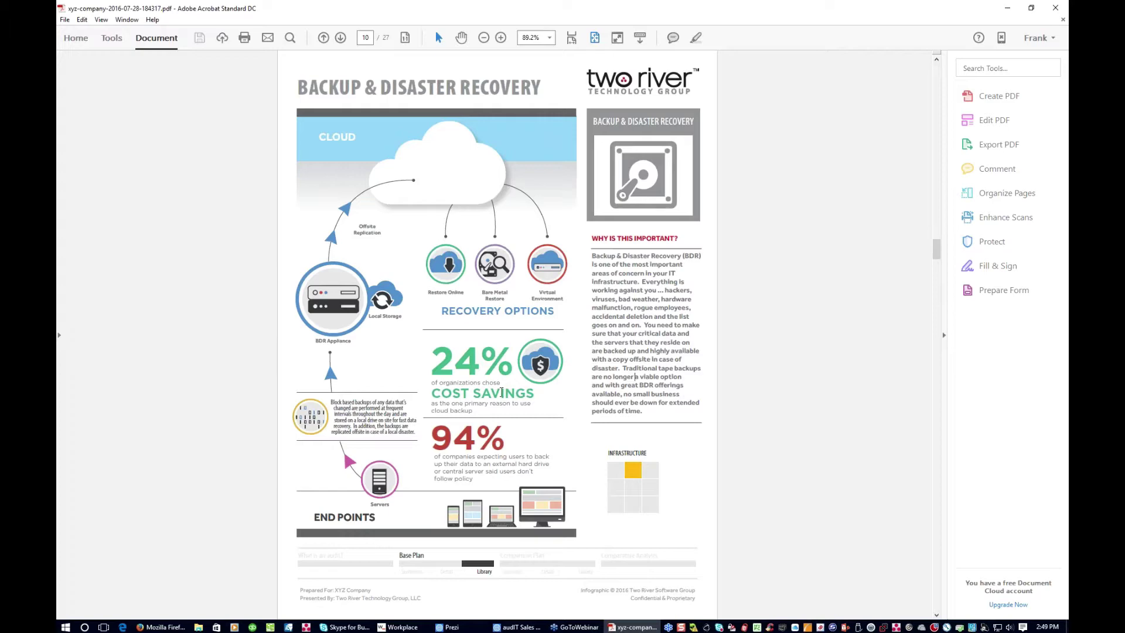
scroll(502, 396, down, 2)
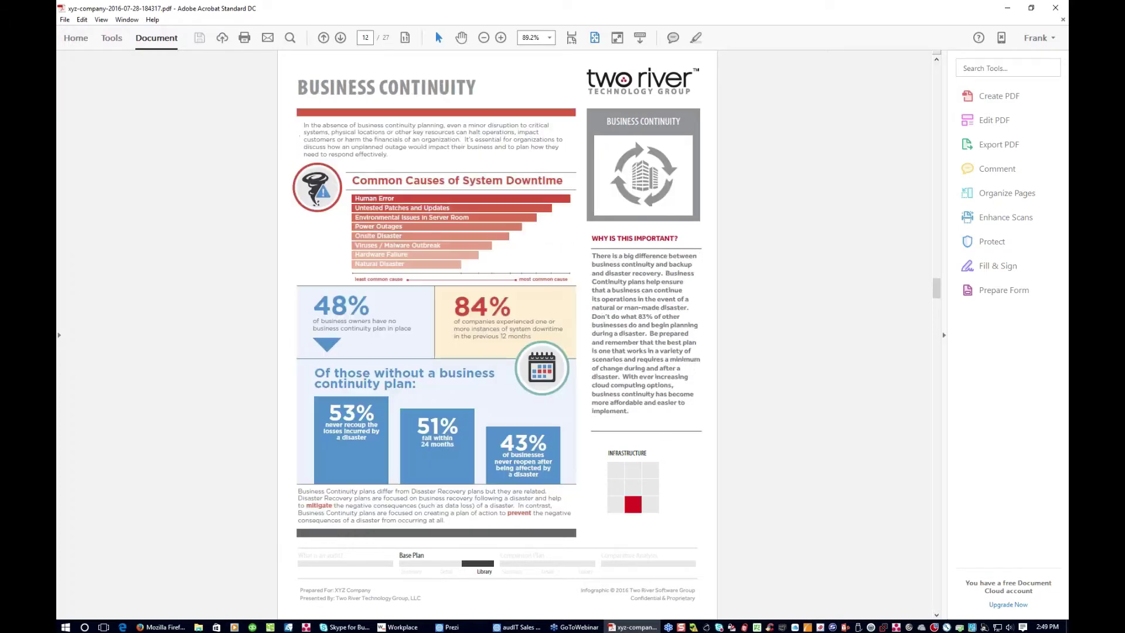
scroll(502, 351, down, 2)
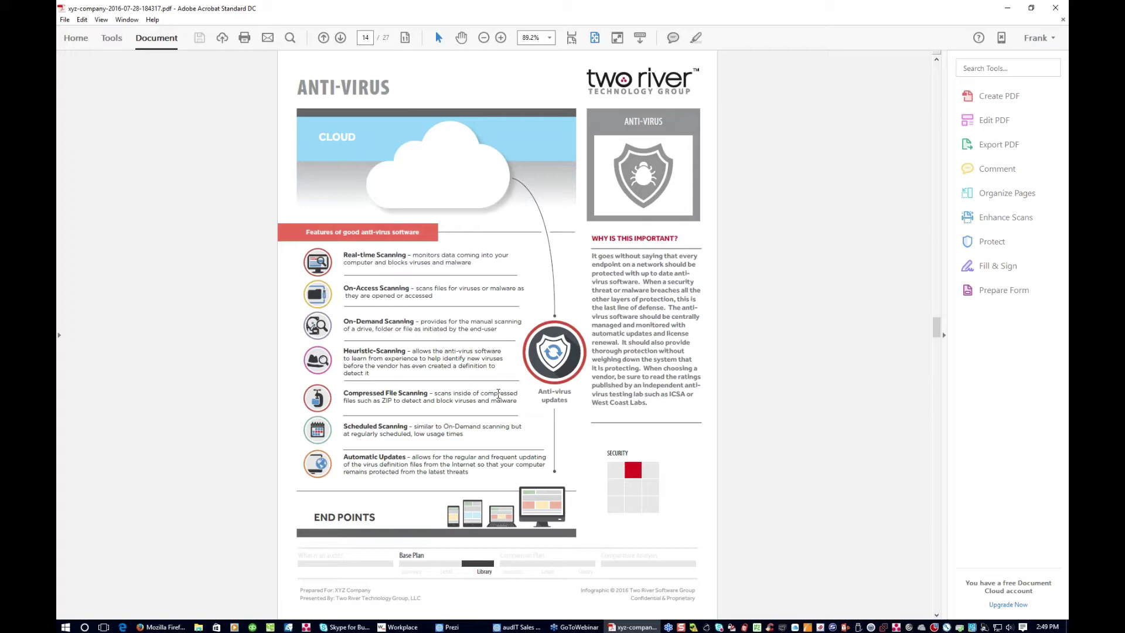
scroll(685, 385, down, 2)
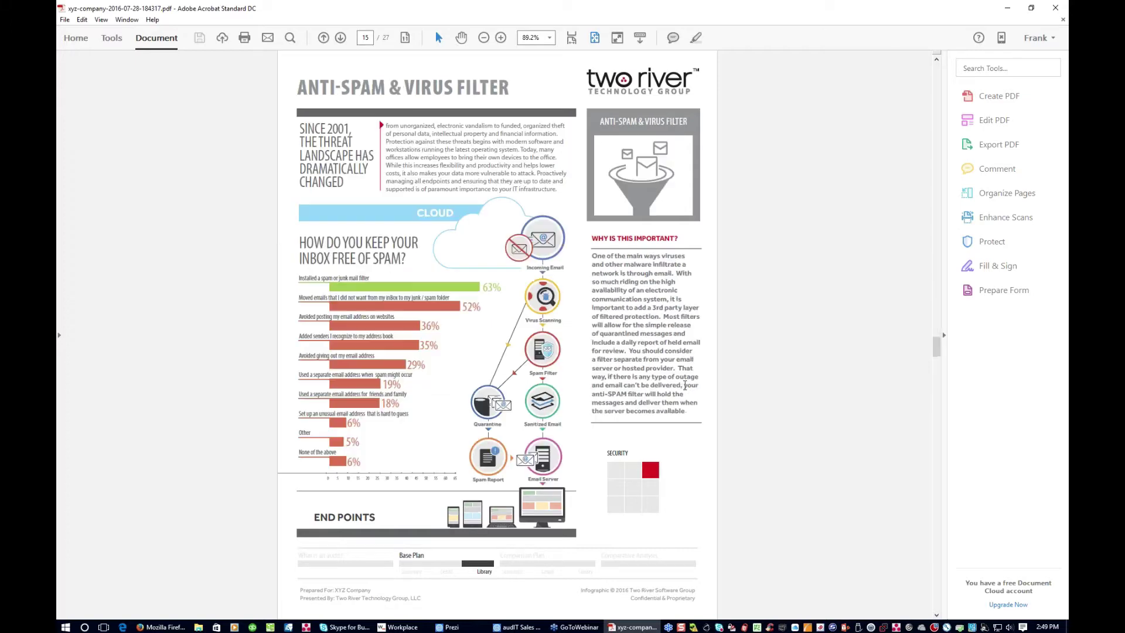
Step: Review the Comparison Plan section for Two River Cloud powered by OS33, from its cover and Summary through the Audit Detail pages
scroll(694, 375, down, 3)
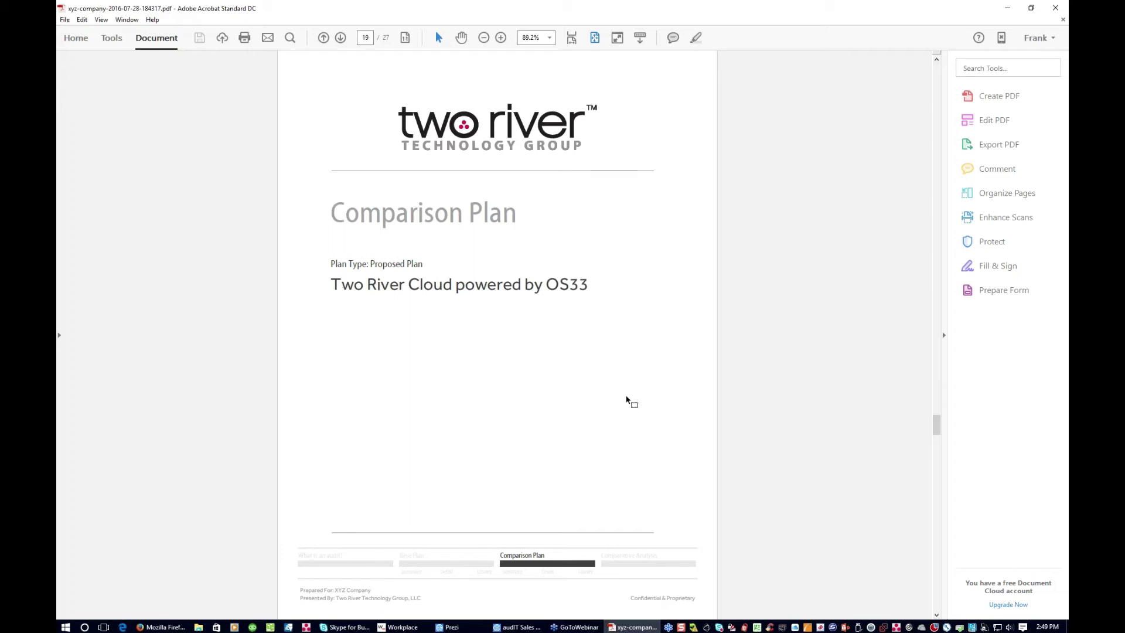
scroll(625, 399, down, 1)
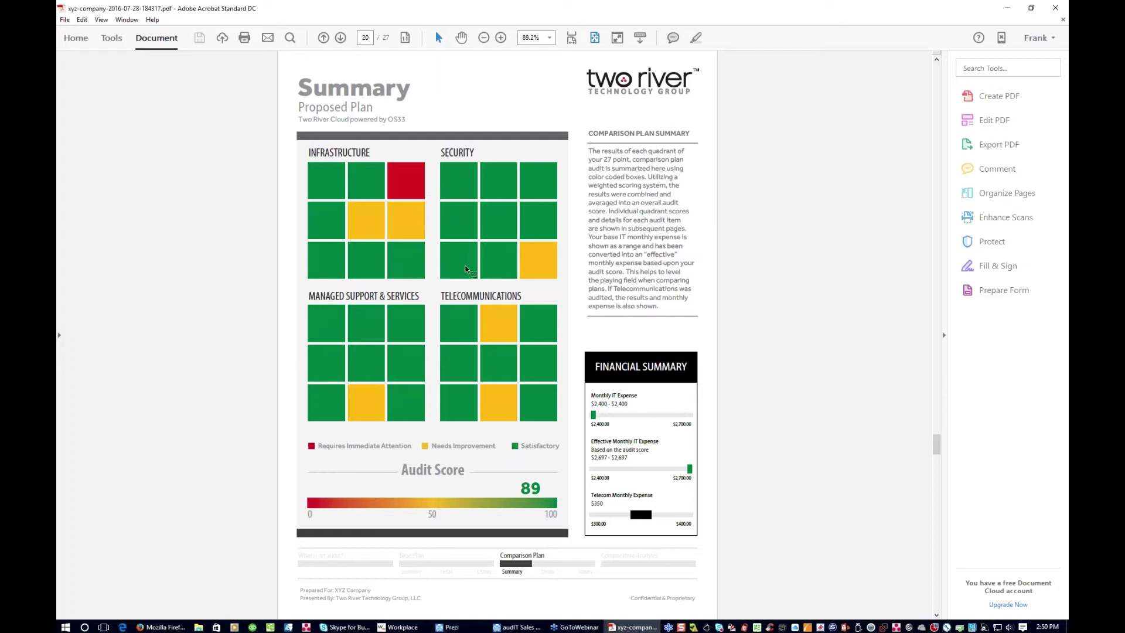
scroll(466, 269, down, 2)
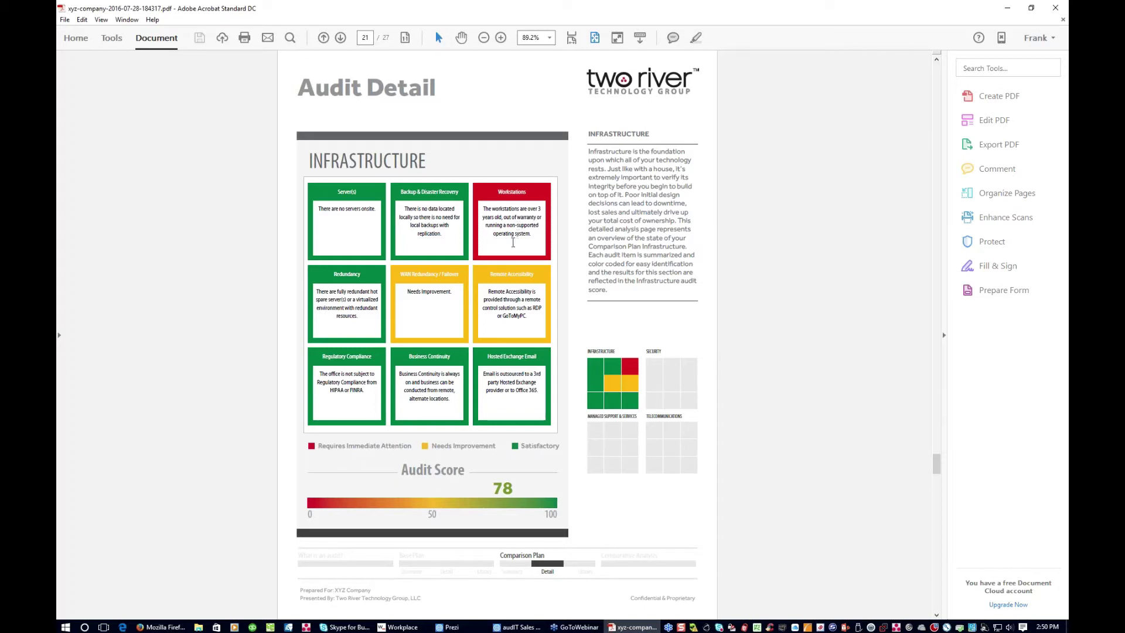
scroll(518, 234, up, 2)
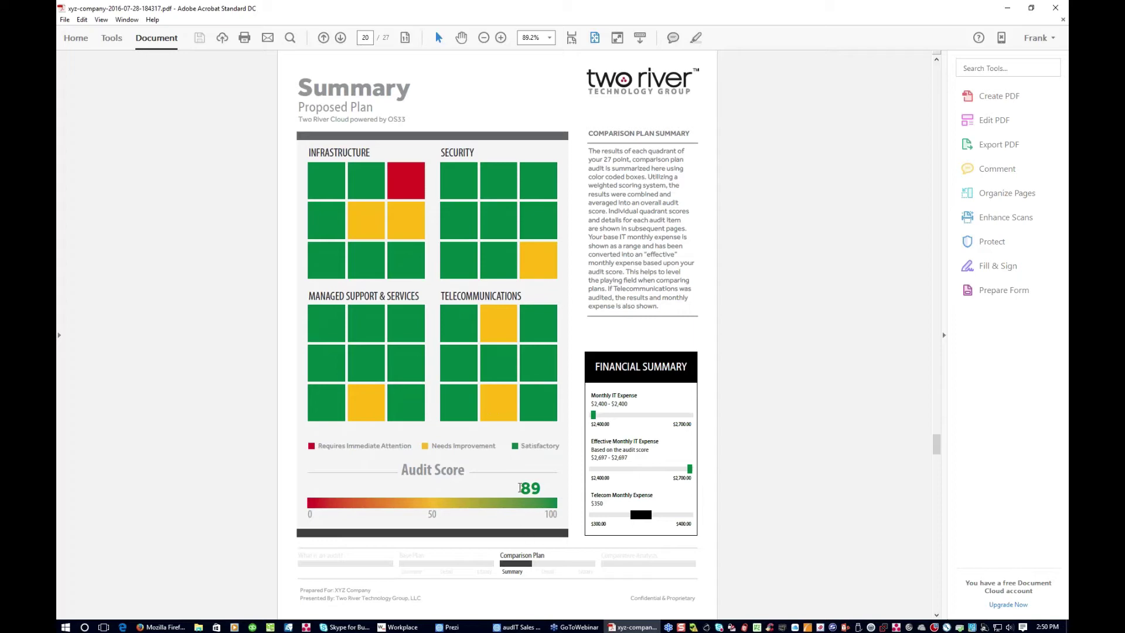
scroll(520, 488, down, 1)
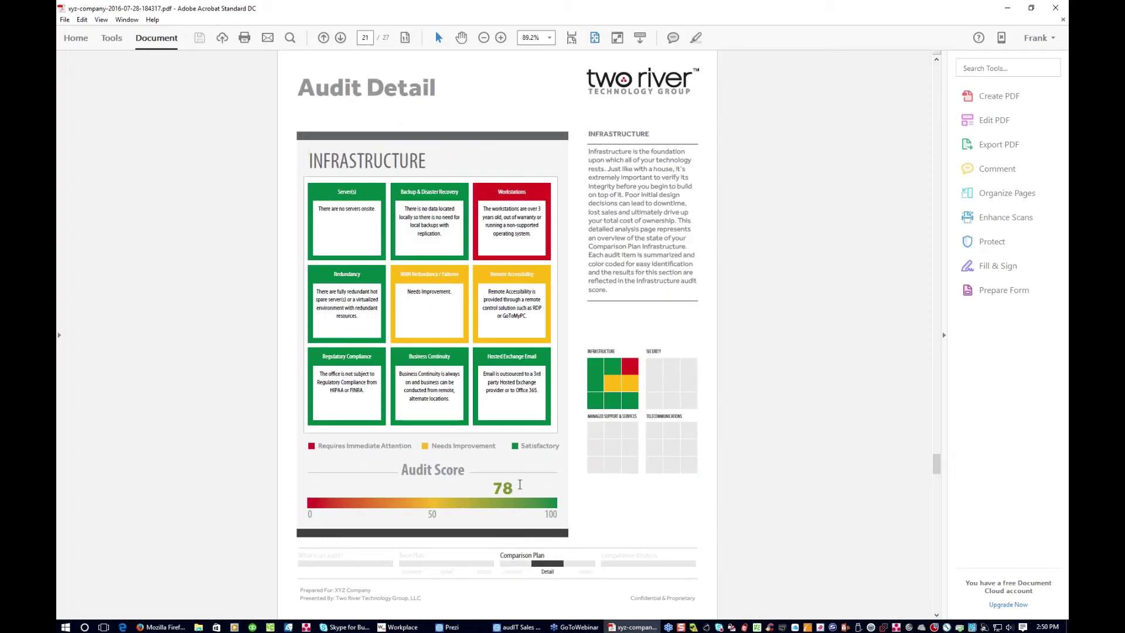
scroll(519, 484, down, 3)
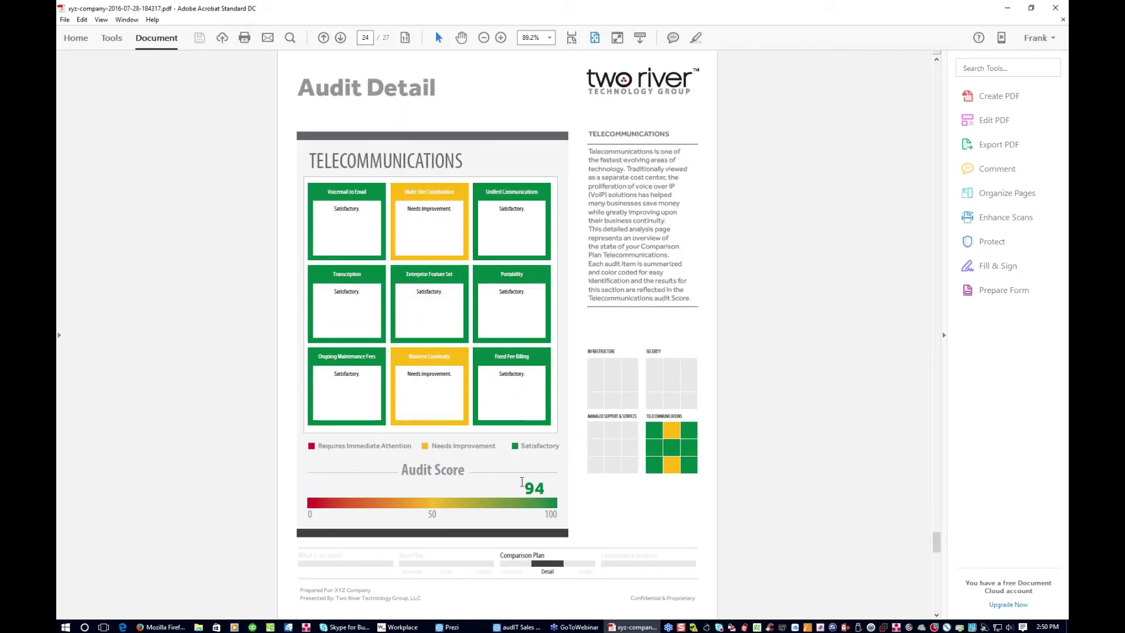
Step: View the Comparison Plan's Mobile Device Management infographic and examine the final Comparative Analysis page of the report
scroll(521, 482, down, 2)
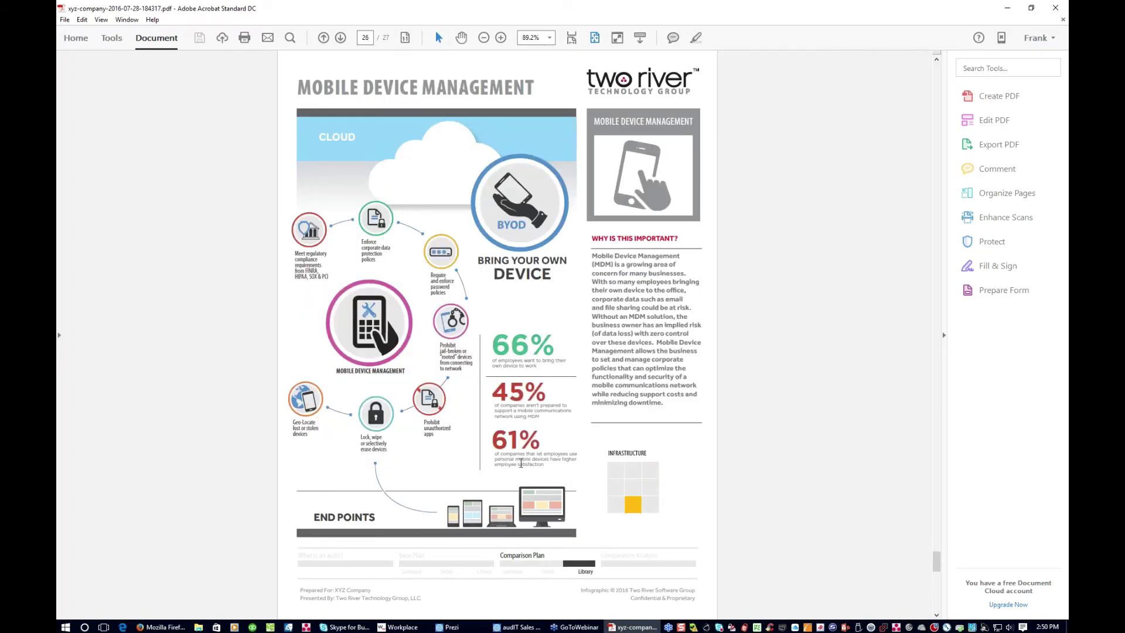
scroll(521, 464, down, 1)
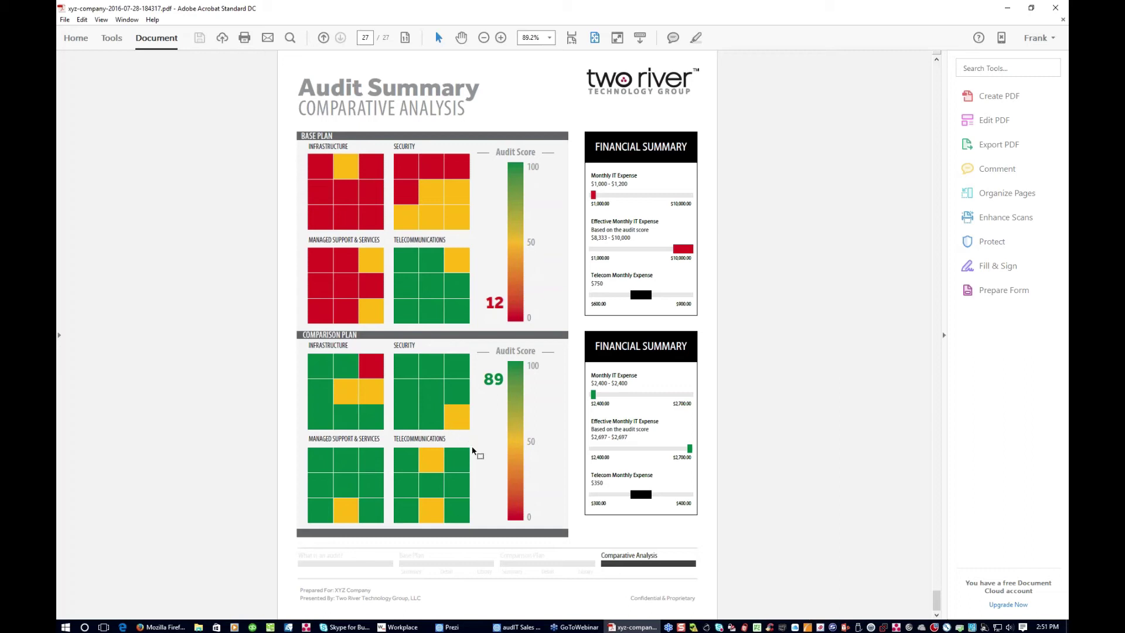
scroll(473, 452, up, 1)
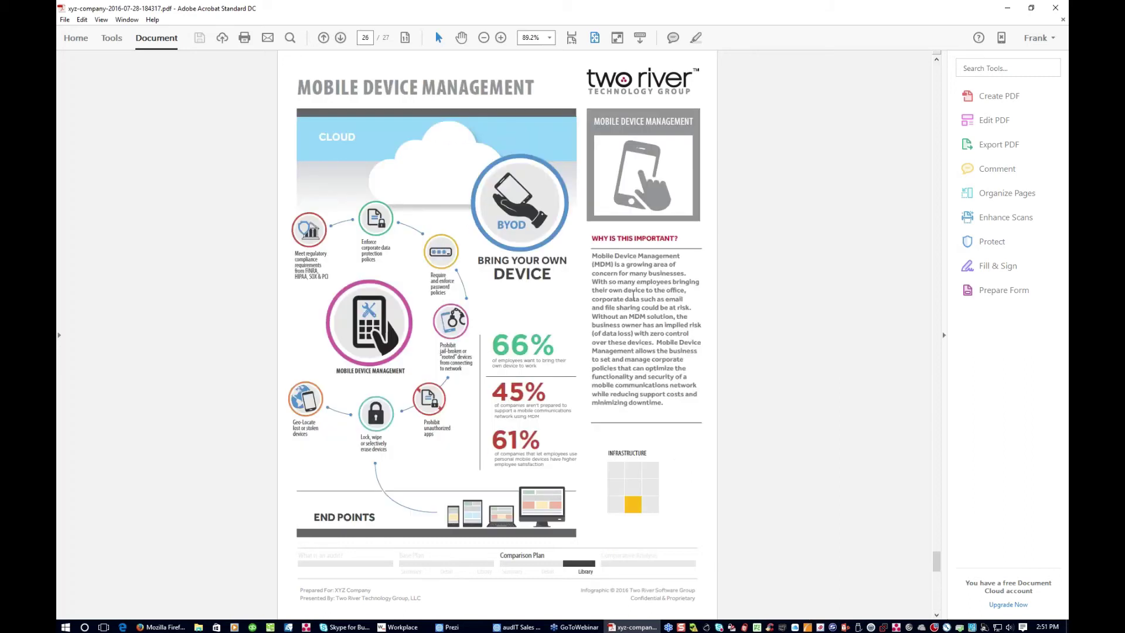
scroll(633, 404, down, 1)
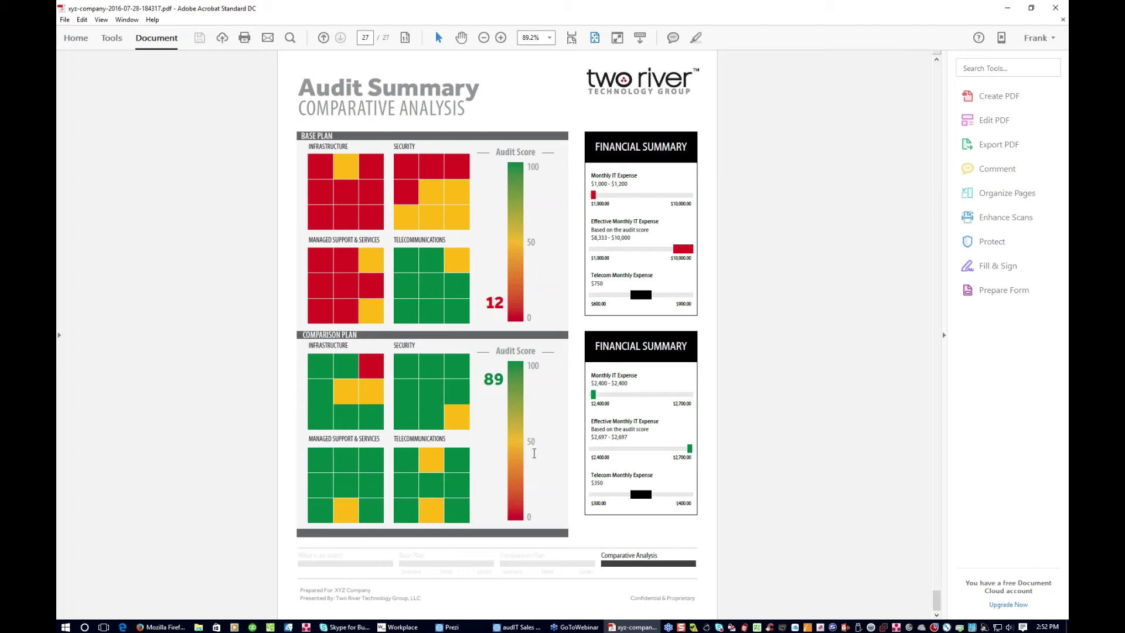
Step: Close the PDF report and, back in Firefox, open XYZ Company's audIT Trail from the list of all audIT trails
click(1055, 7)
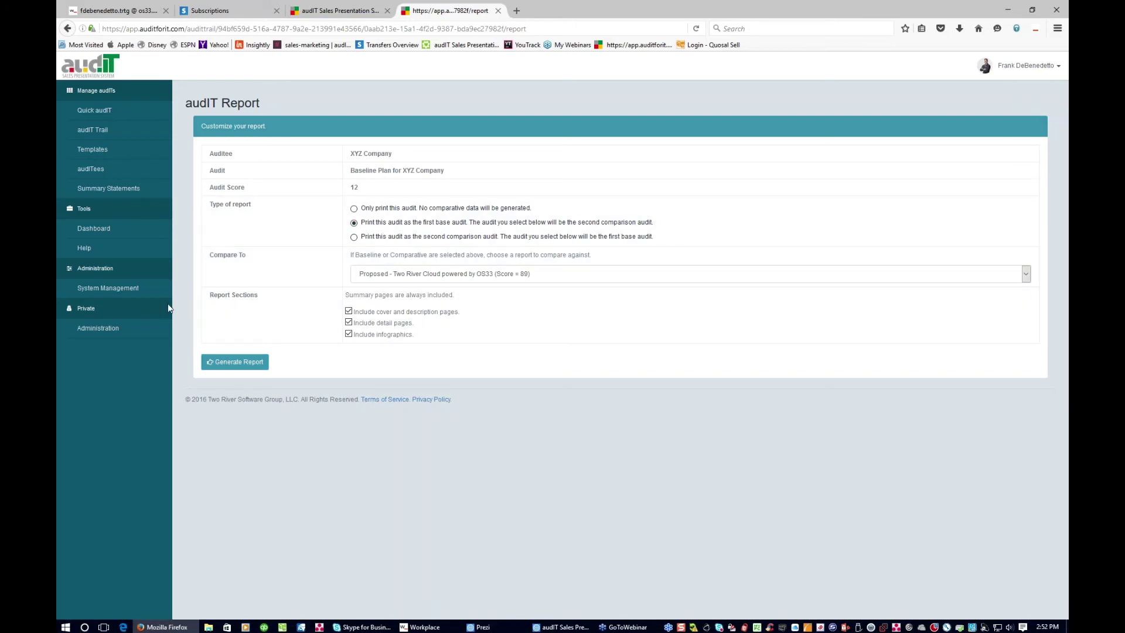
click(95, 139)
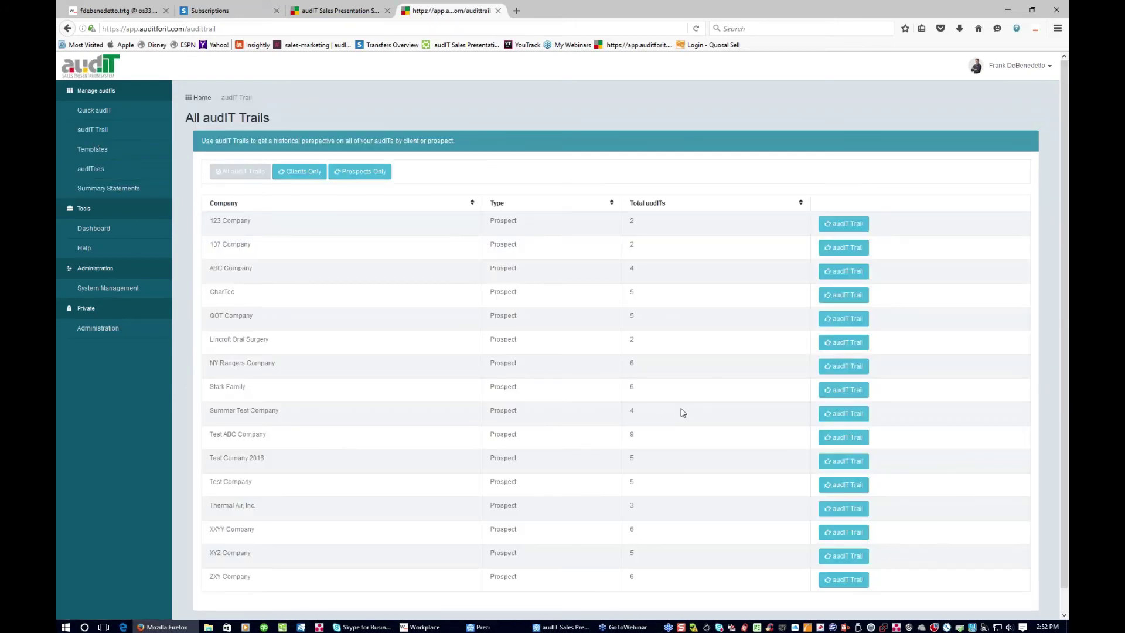
scroll(683, 413, down, 1)
click(829, 532)
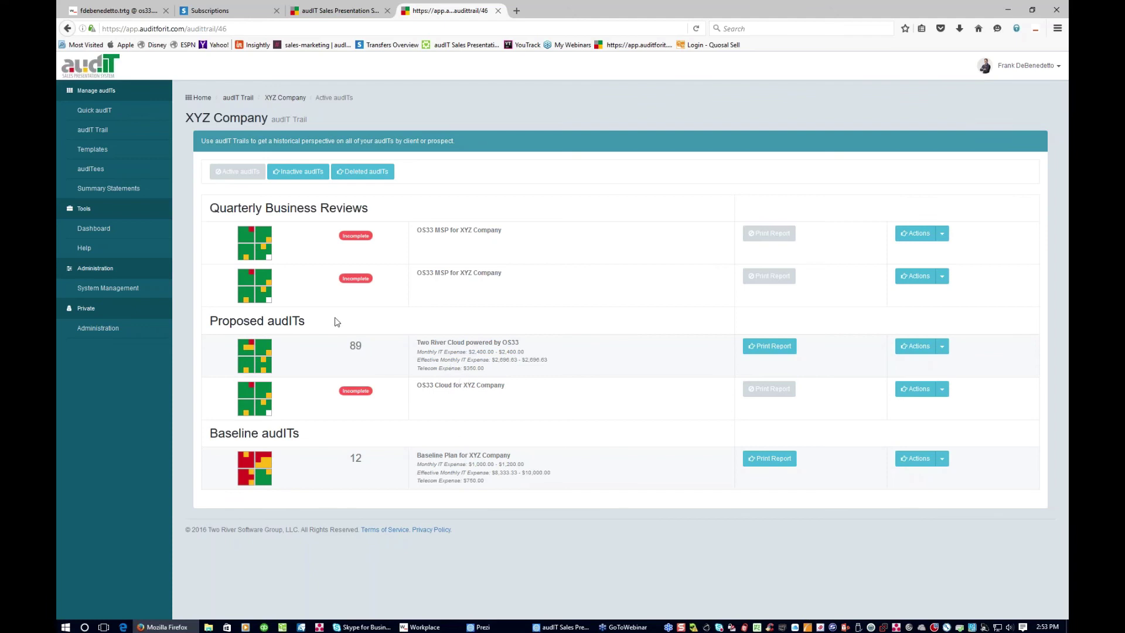
Step: Open the Infrastructure summary statements for Backup & Disaster Recovery and toggle the BDR appliance statement's picklist setting off and back on
click(124, 192)
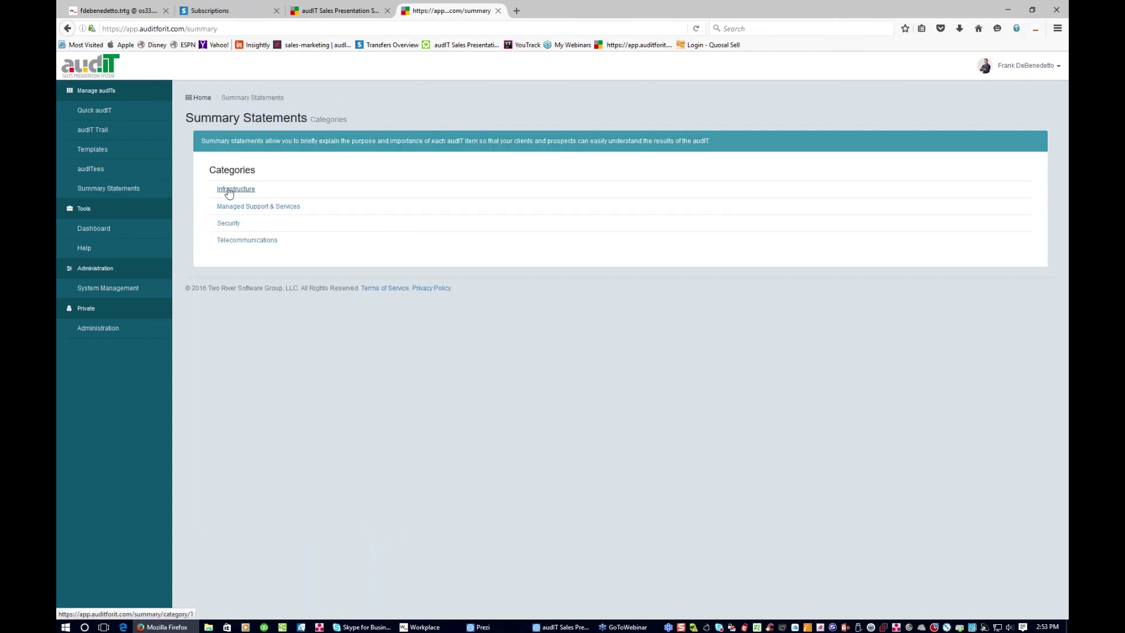
click(229, 191)
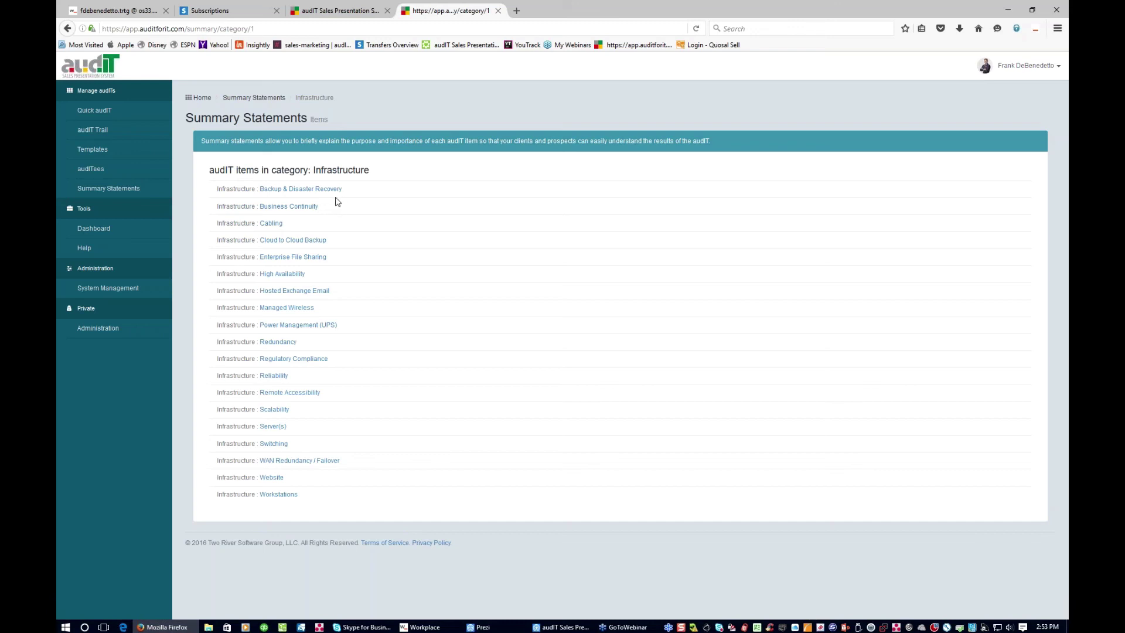
click(304, 189)
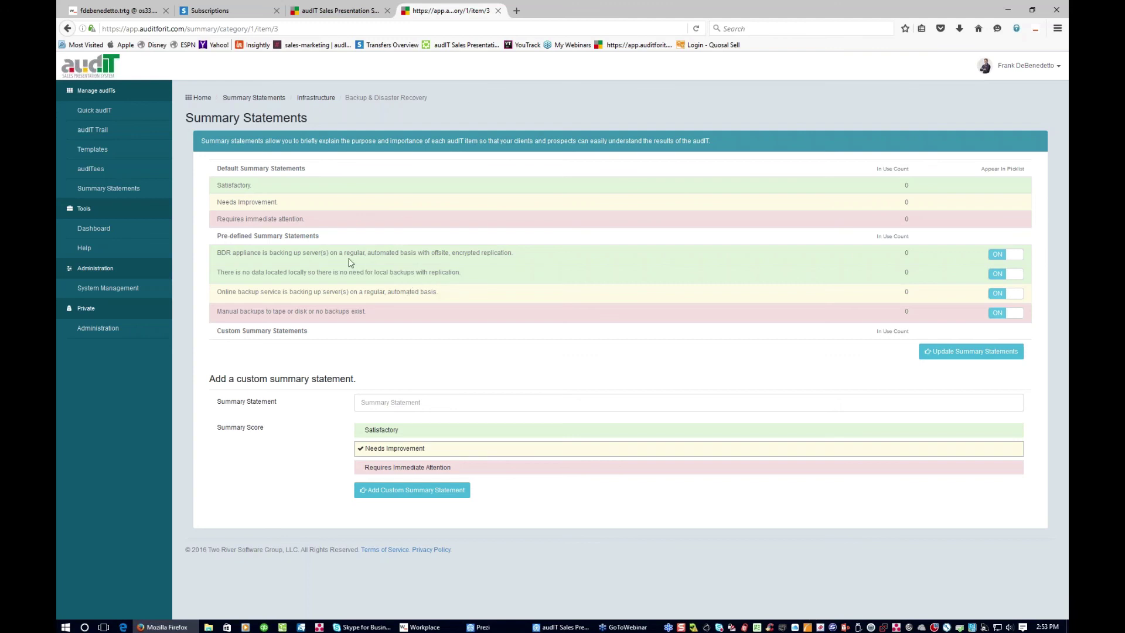
click(1013, 258)
click(1013, 258)
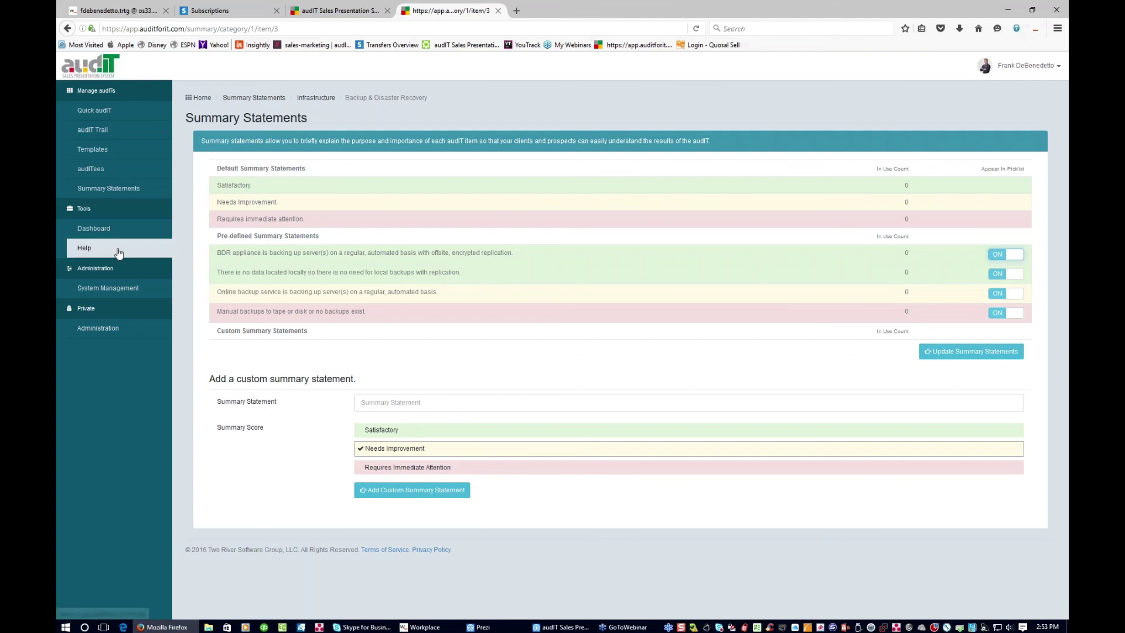
Step: Open the Help page listing documentation, training and support resources
click(147, 248)
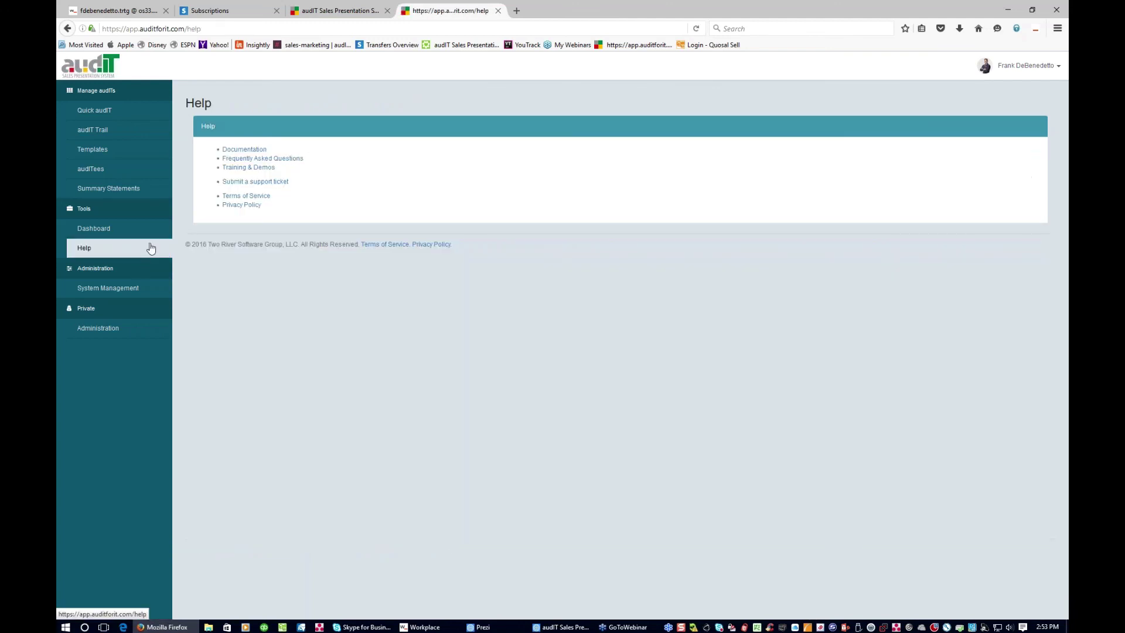